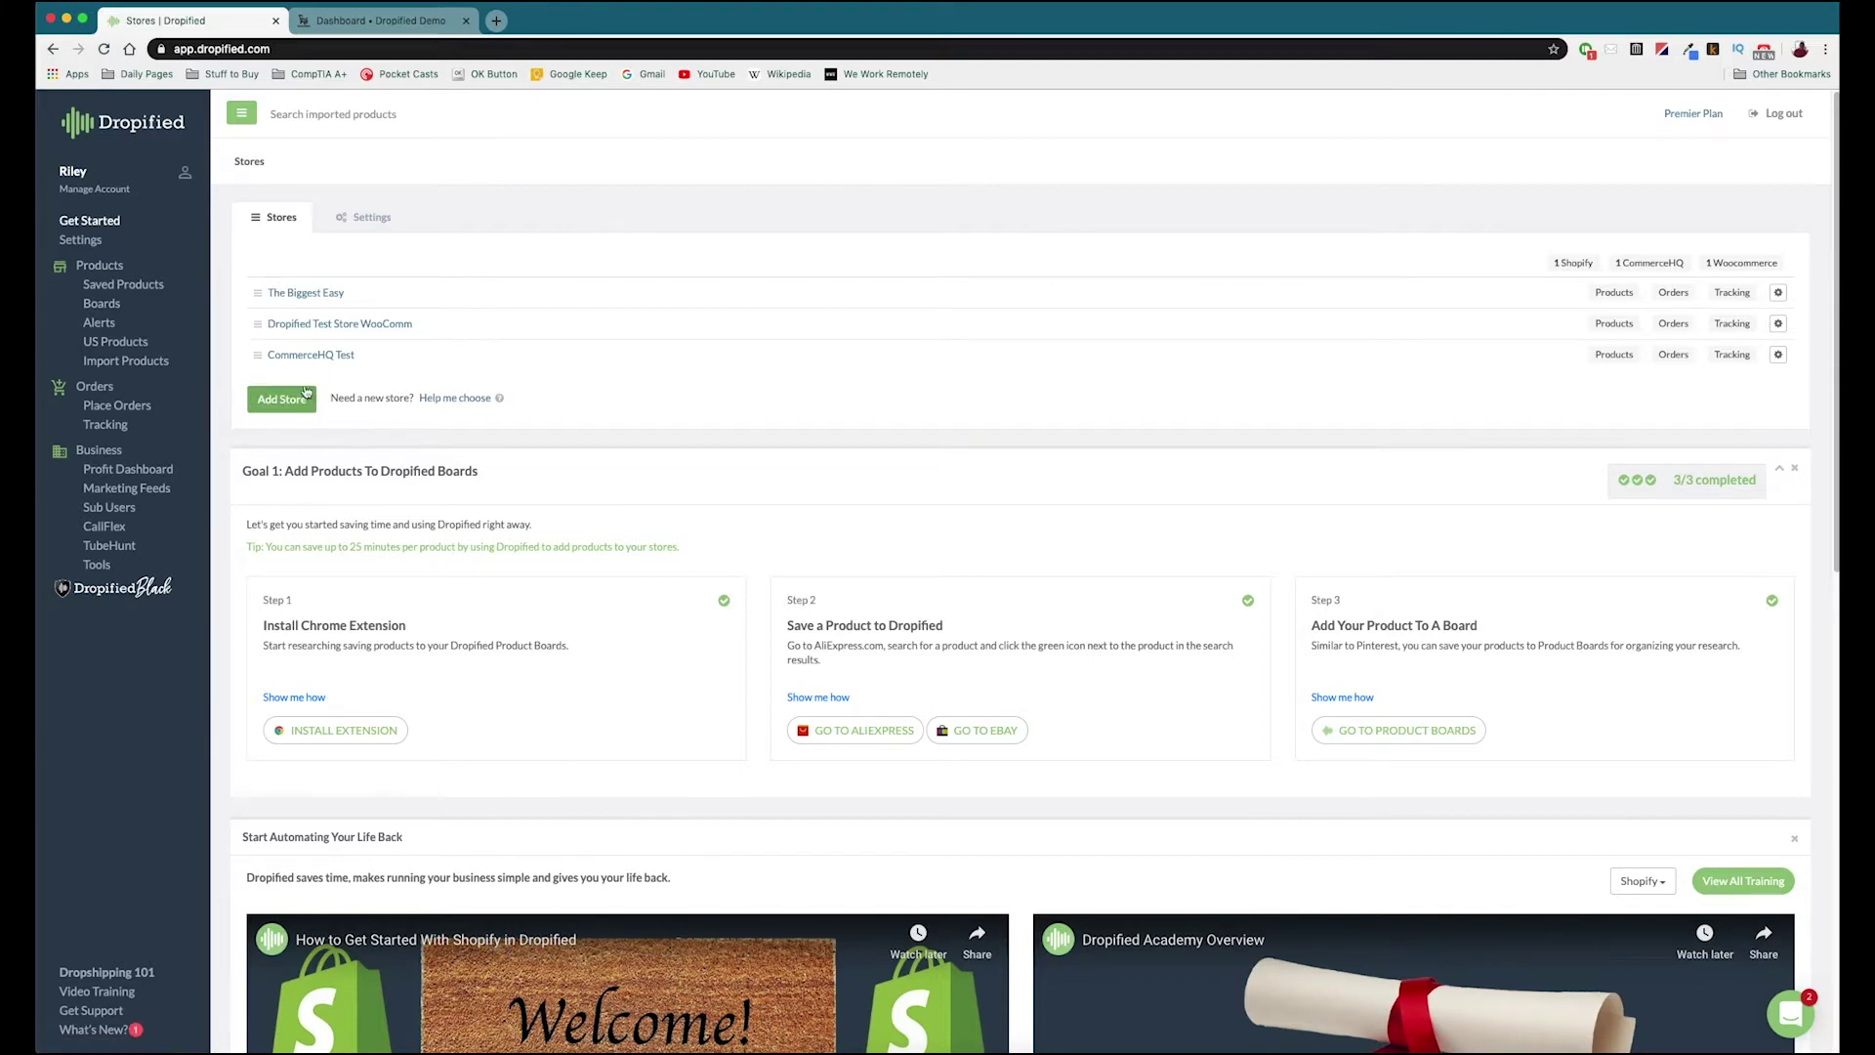
Step: Start adding a new store on the GrooveKart platform and title it "GrooveKart Test"
{"action": "left_click", "coordinate": [282, 402]}
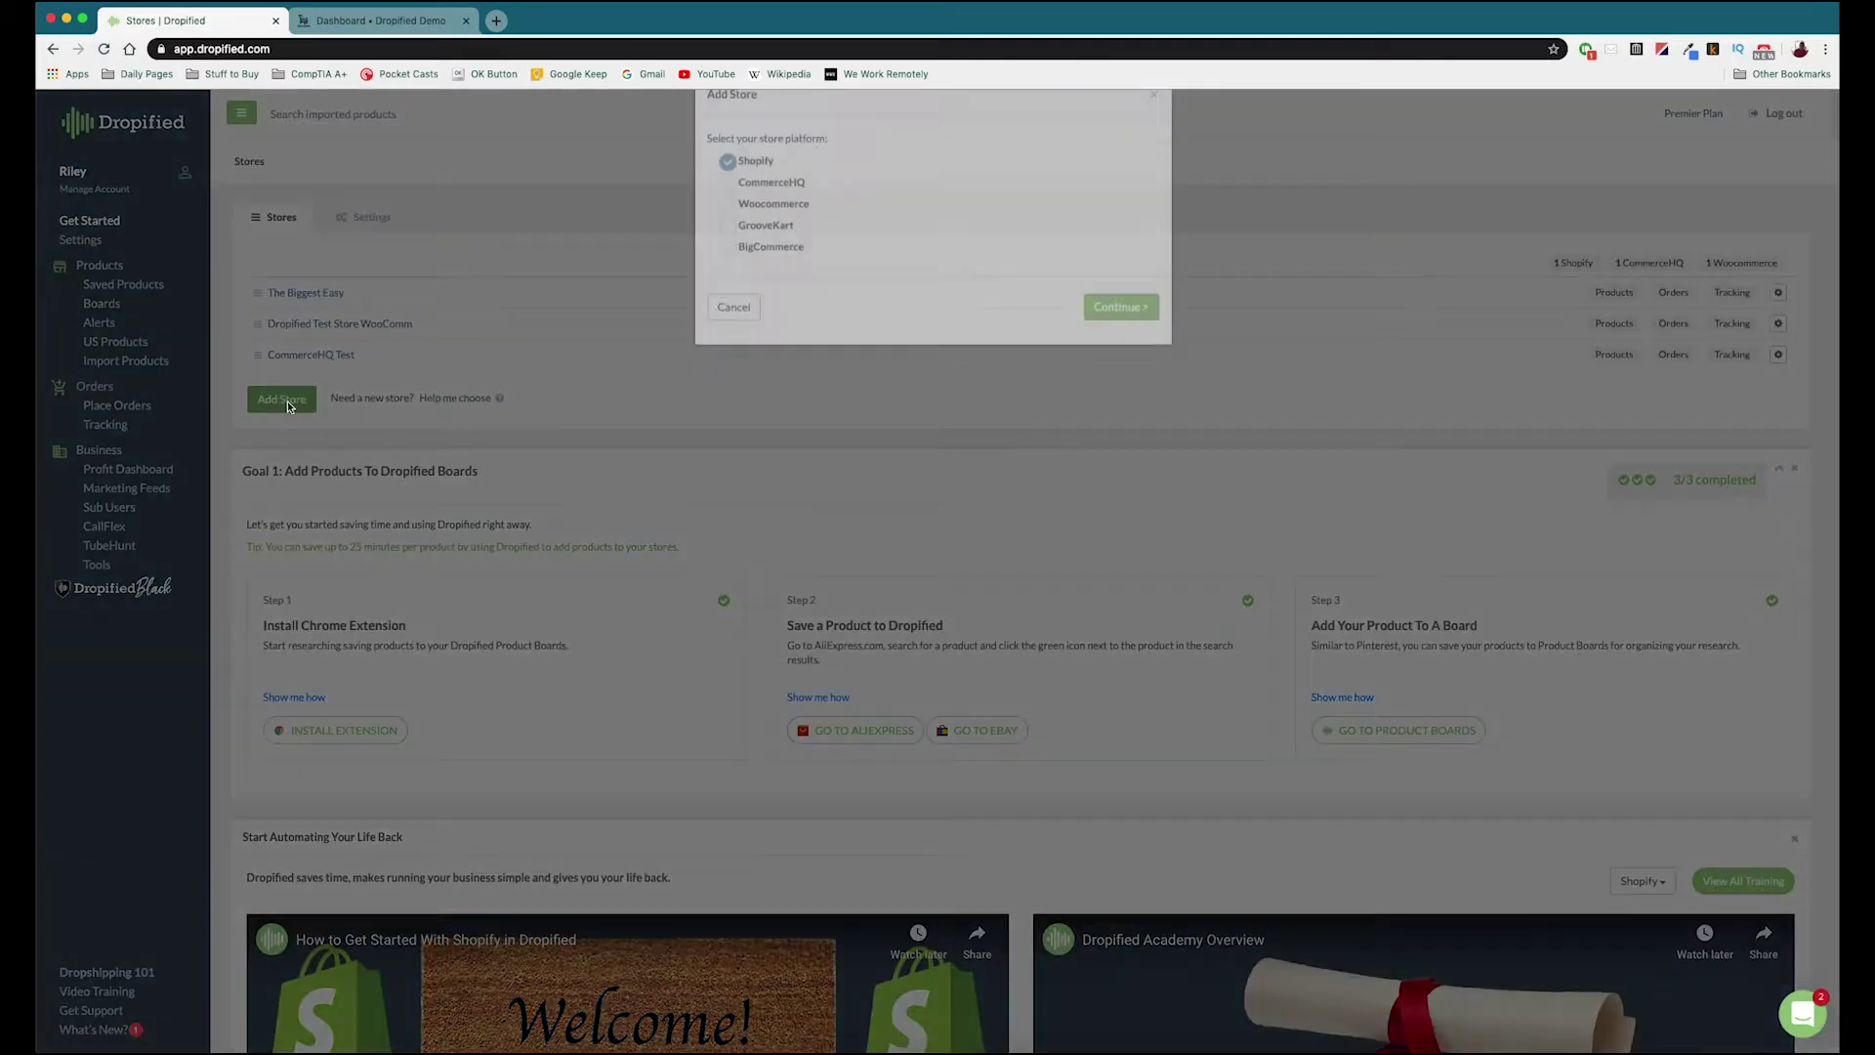
{"action": "left_click", "coordinate": [727, 266]}
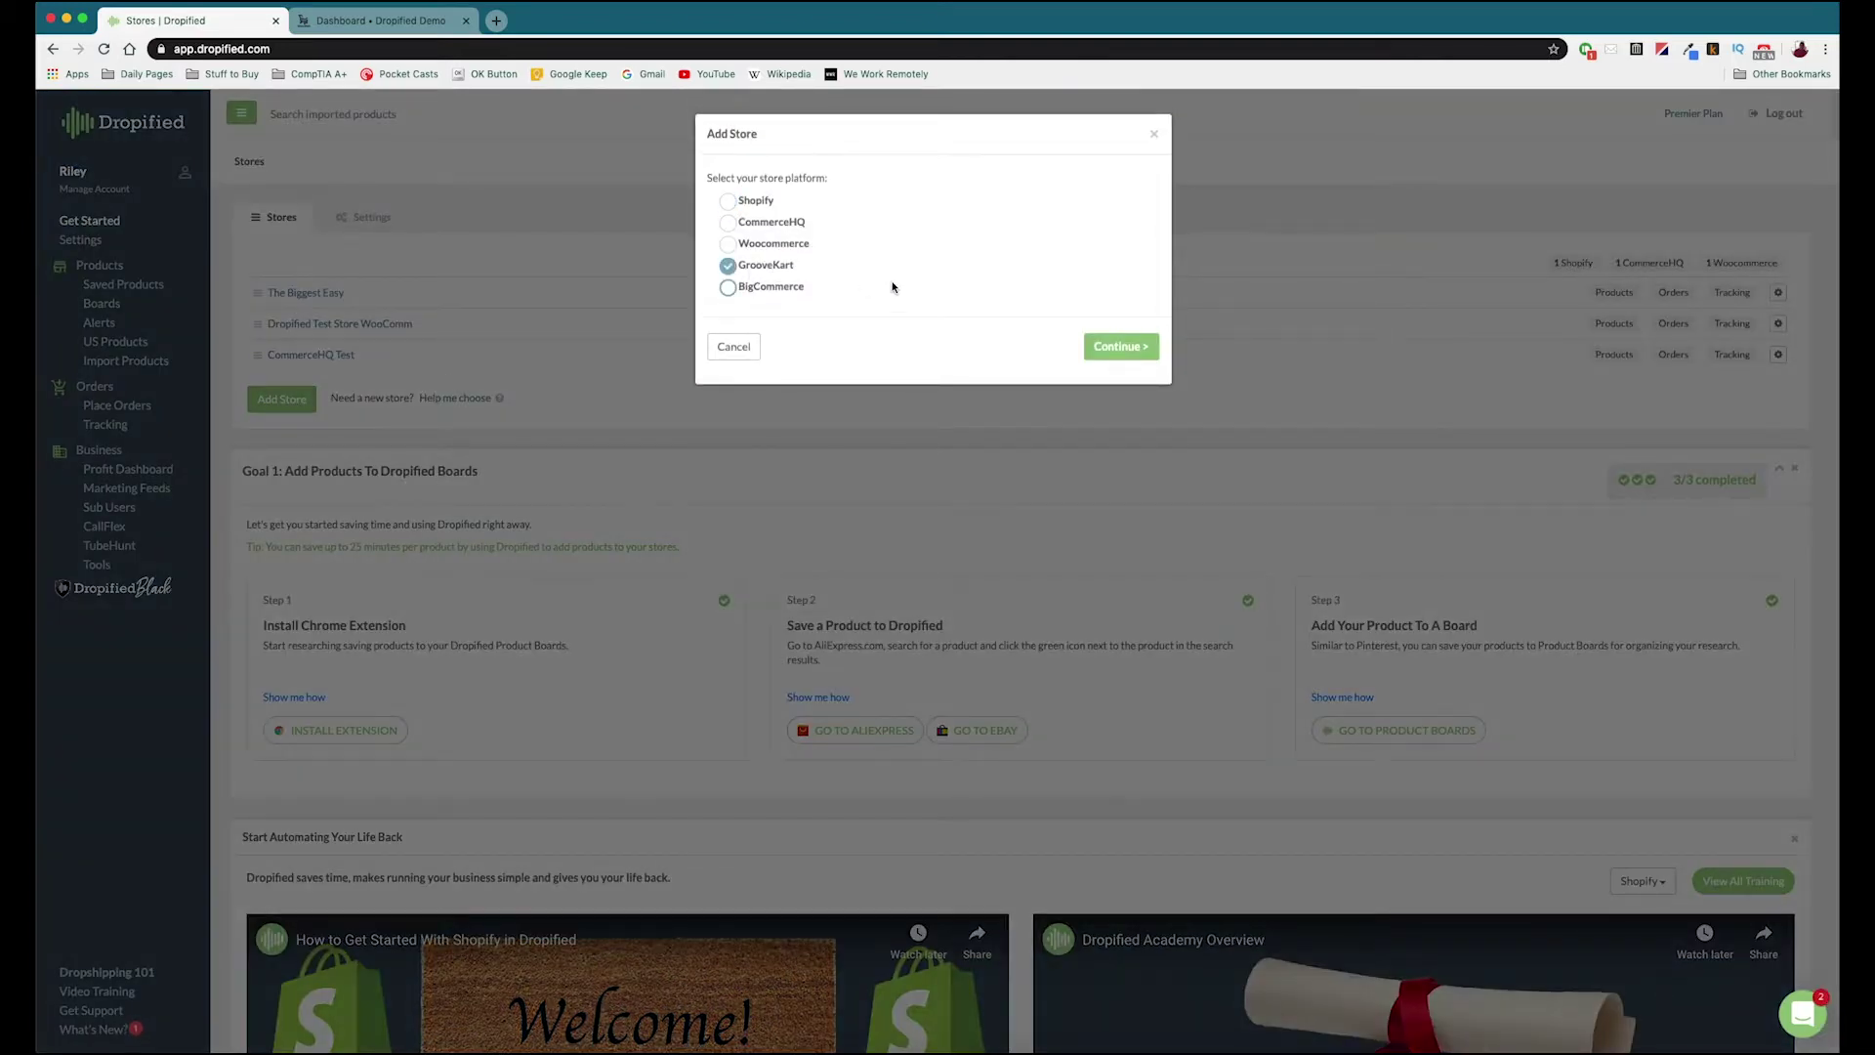
{"action": "left_click", "coordinate": [1122, 347]}
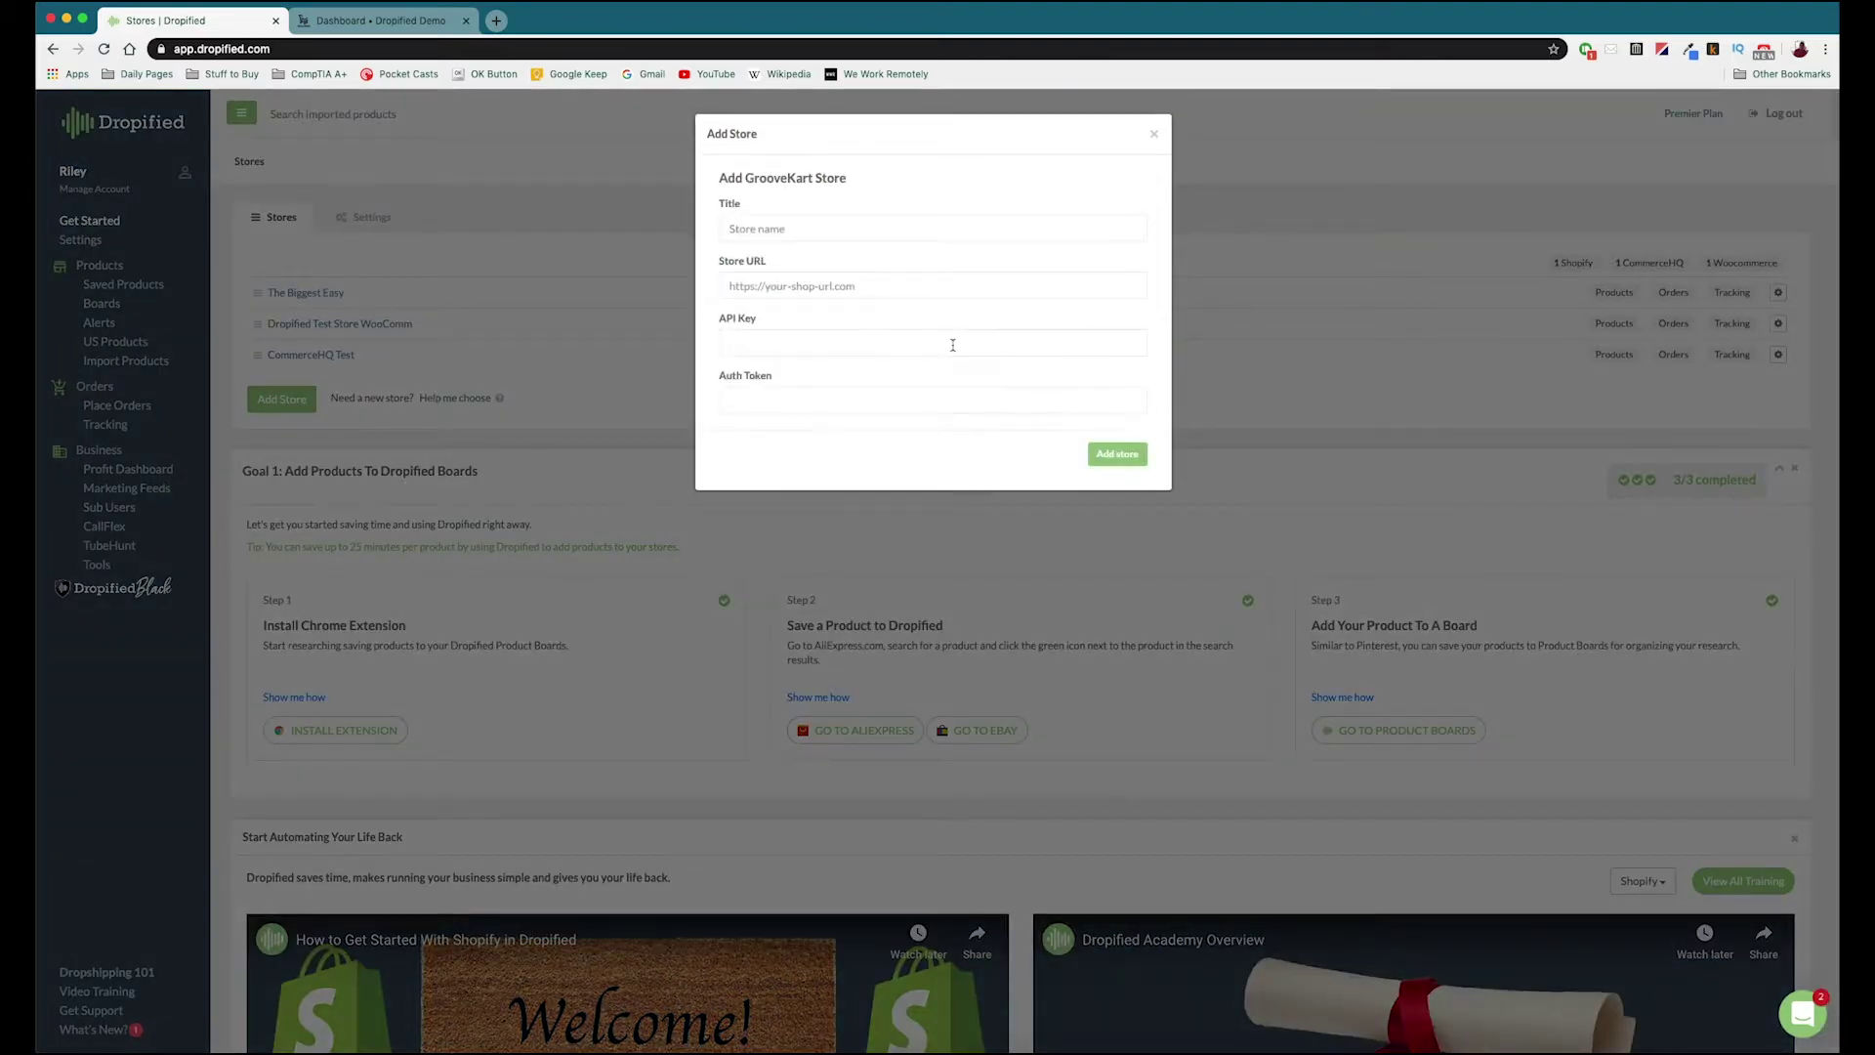
{"action": "left_click", "coordinate": [814, 231]}
{"action": "type", "text": "Gro"}
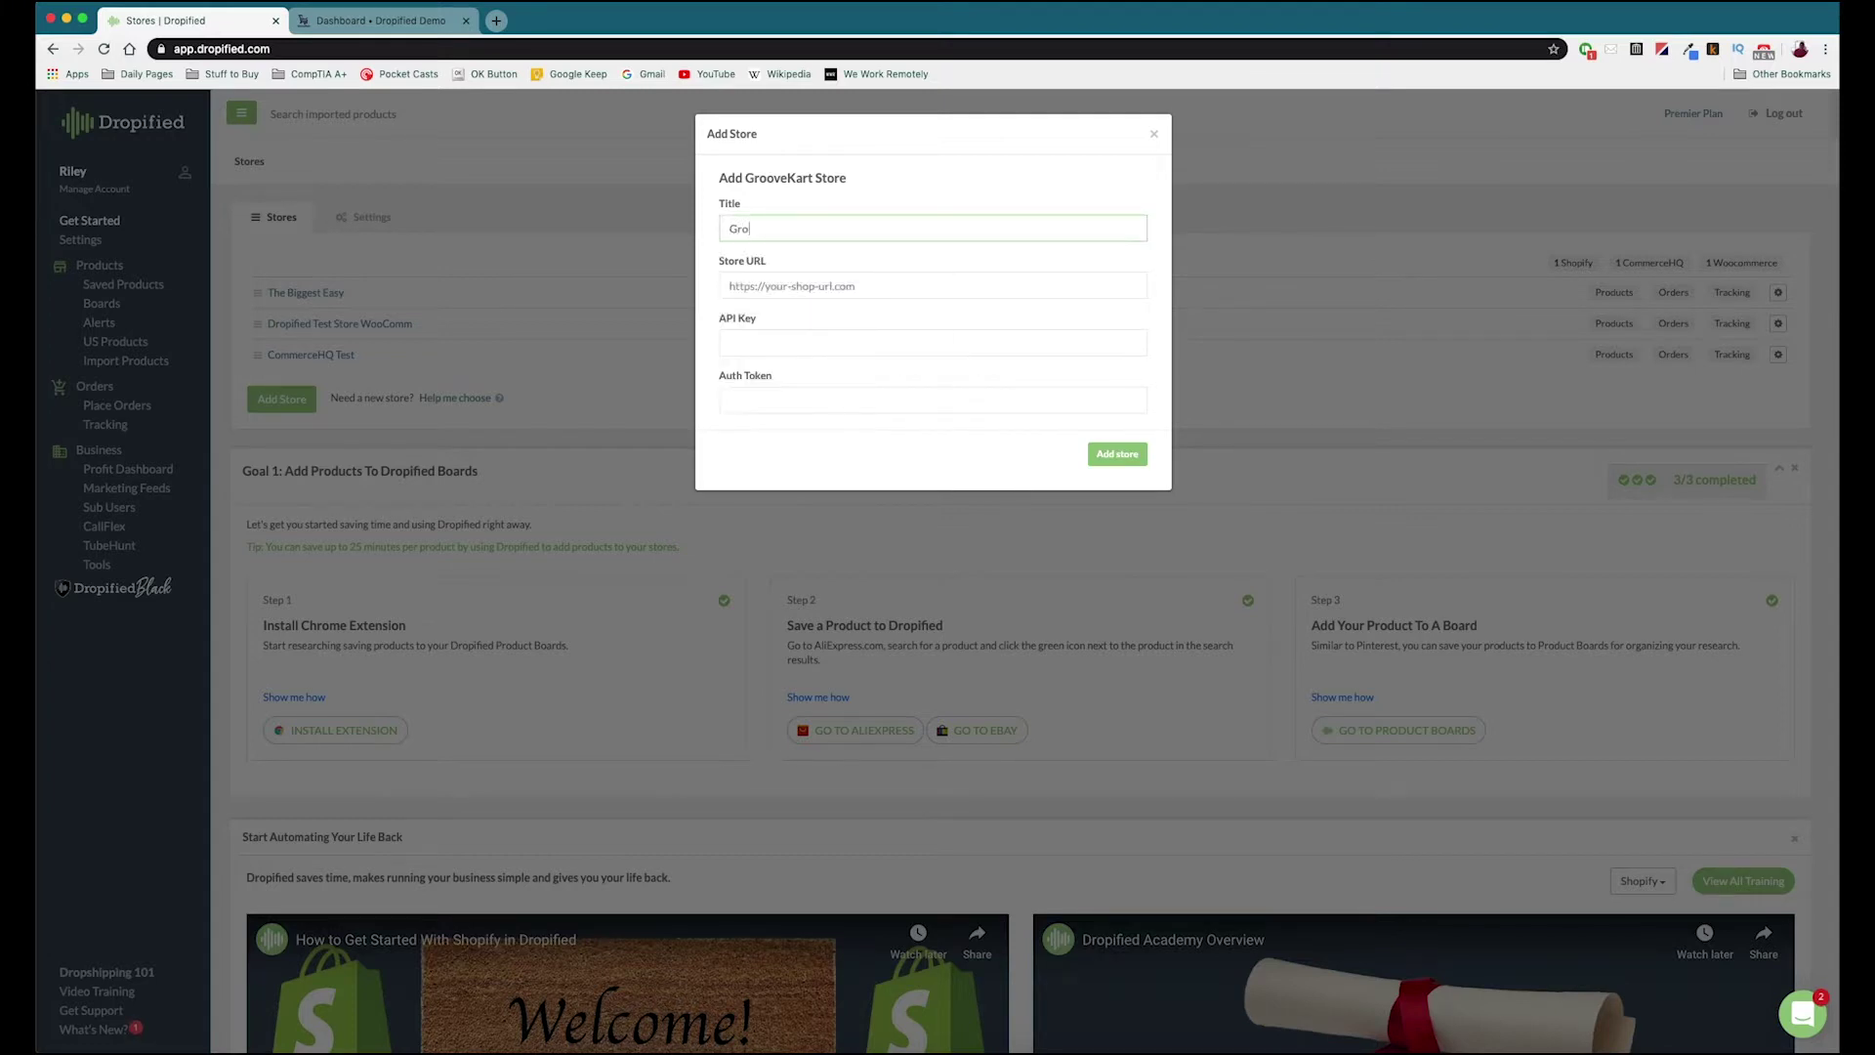
{"action": "type", "text": "oveKart Test"}
{"action": "left_click", "coordinate": [388, 20]}
{"action": "left_click", "coordinate": [303, 48]}
{"action": "double_click", "coordinate": [310, 48]}
{"action": "left_click_drag", "start_coordinate": [174, 48], "coordinate": [372, 54]}
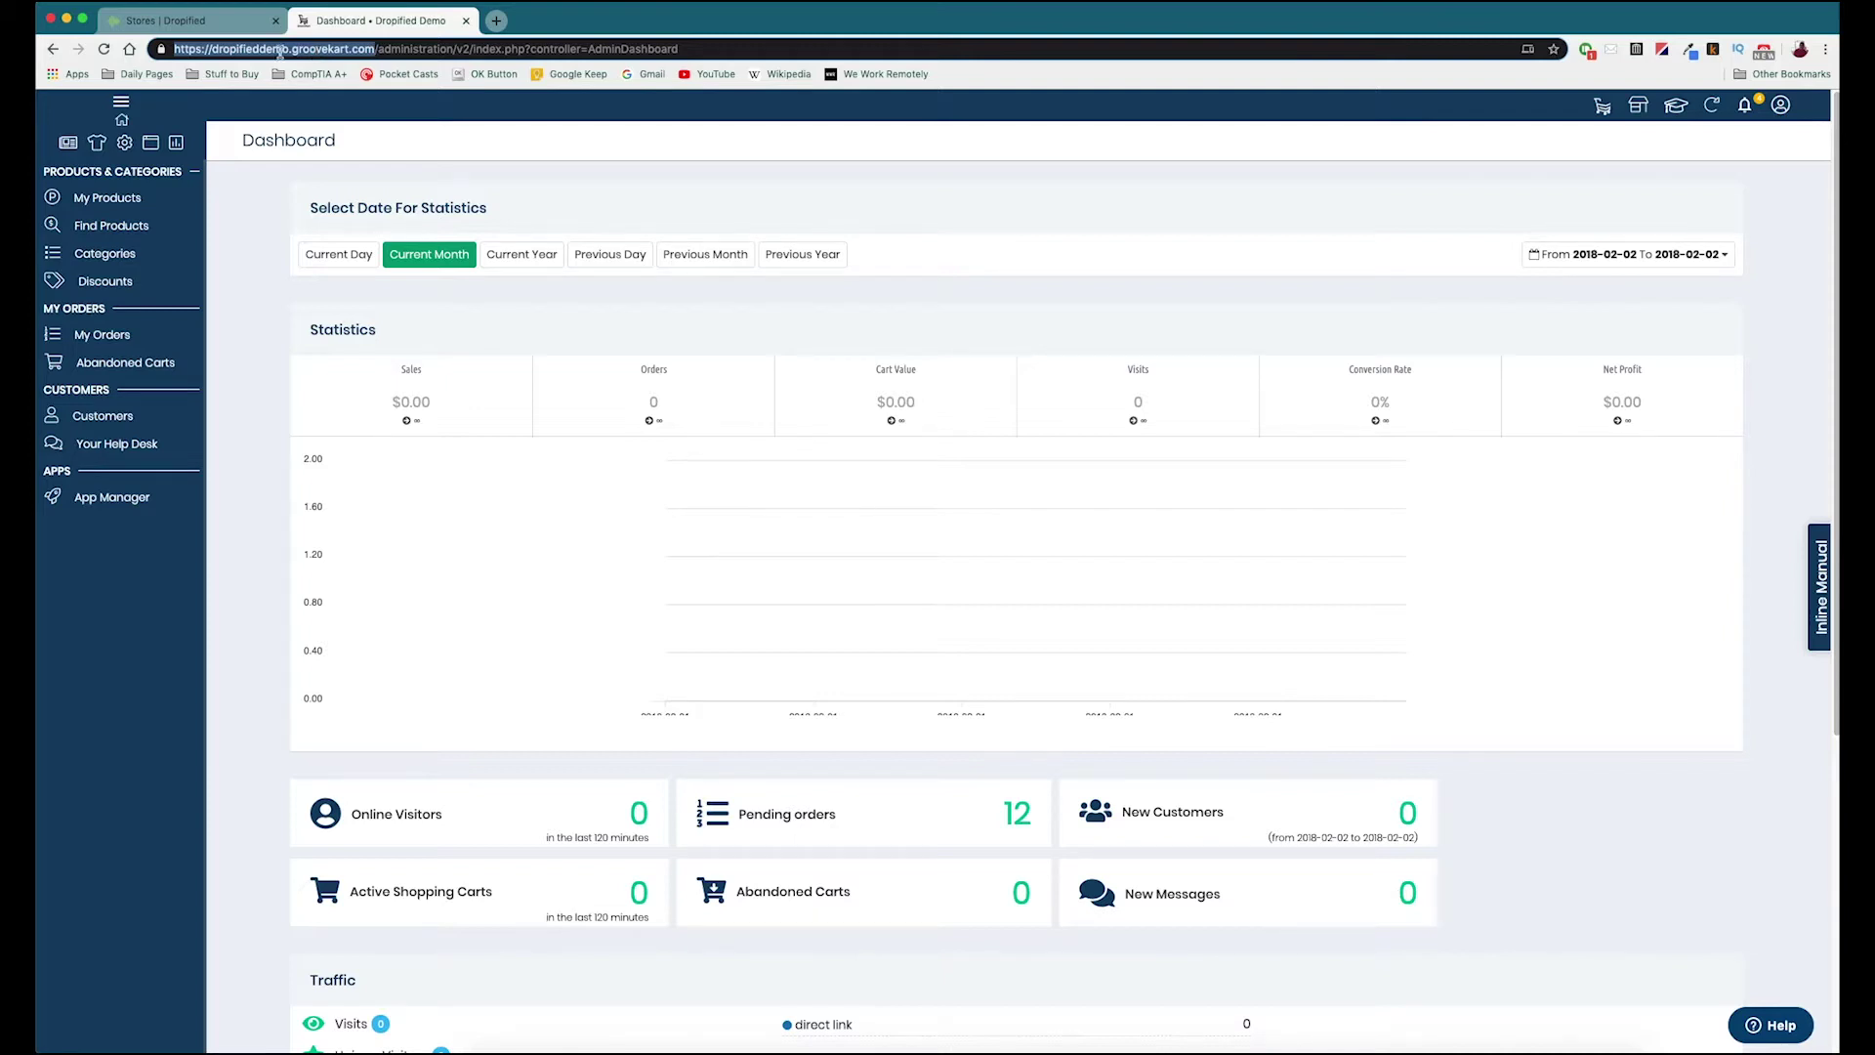
{"action": "left_click", "coordinate": [189, 20]}
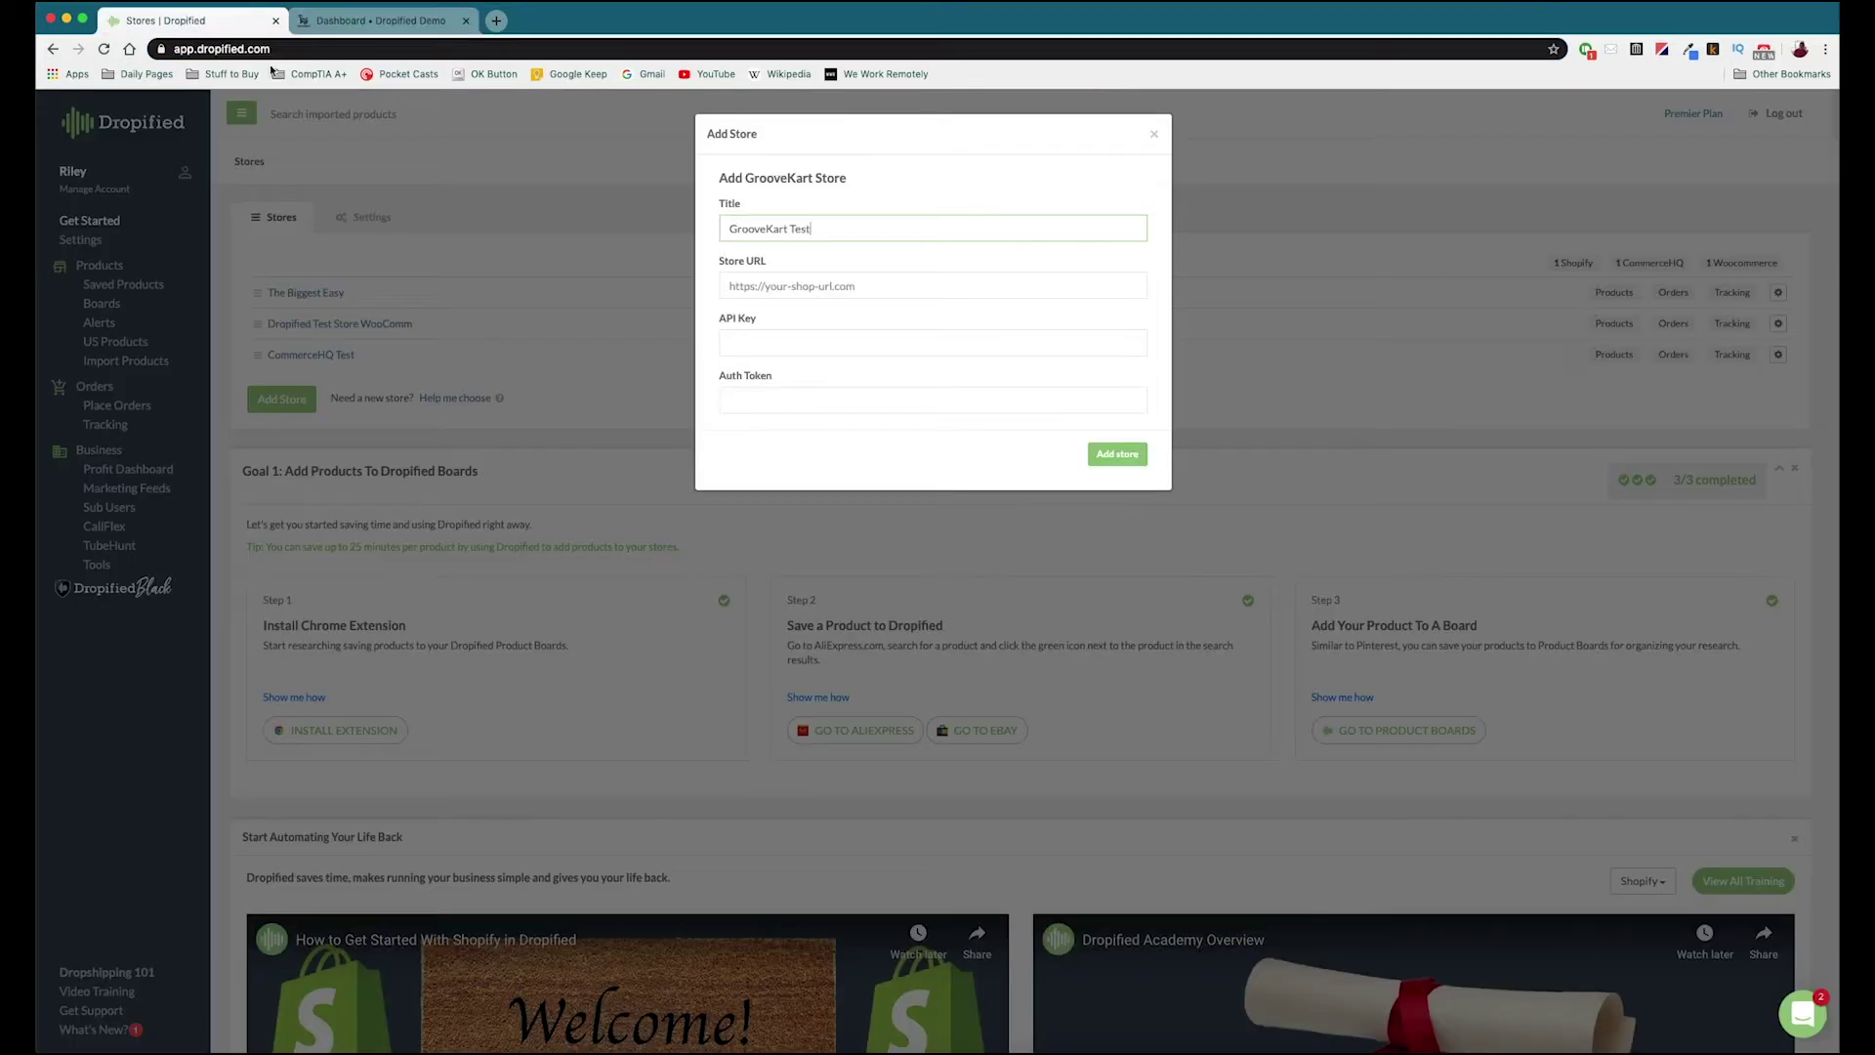
{"action": "left_click", "coordinate": [811, 289]}
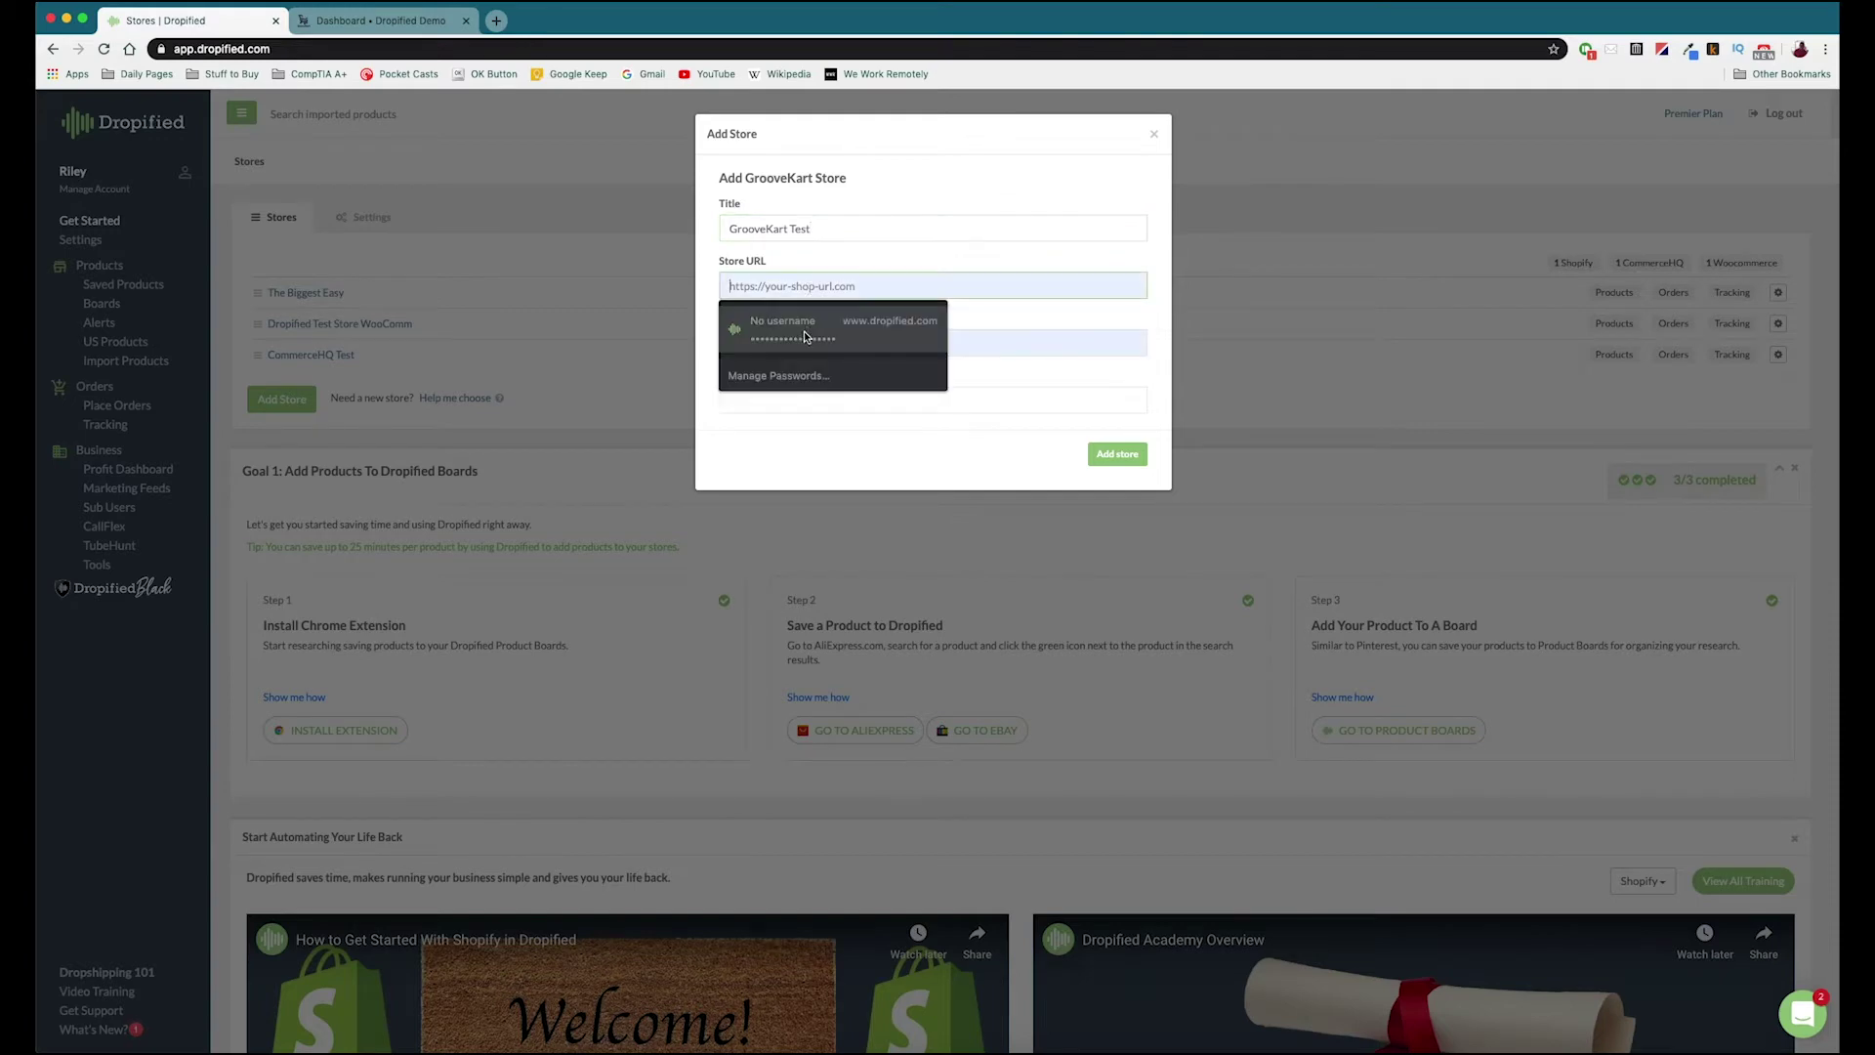
{"action": "key", "text": "super+v"}
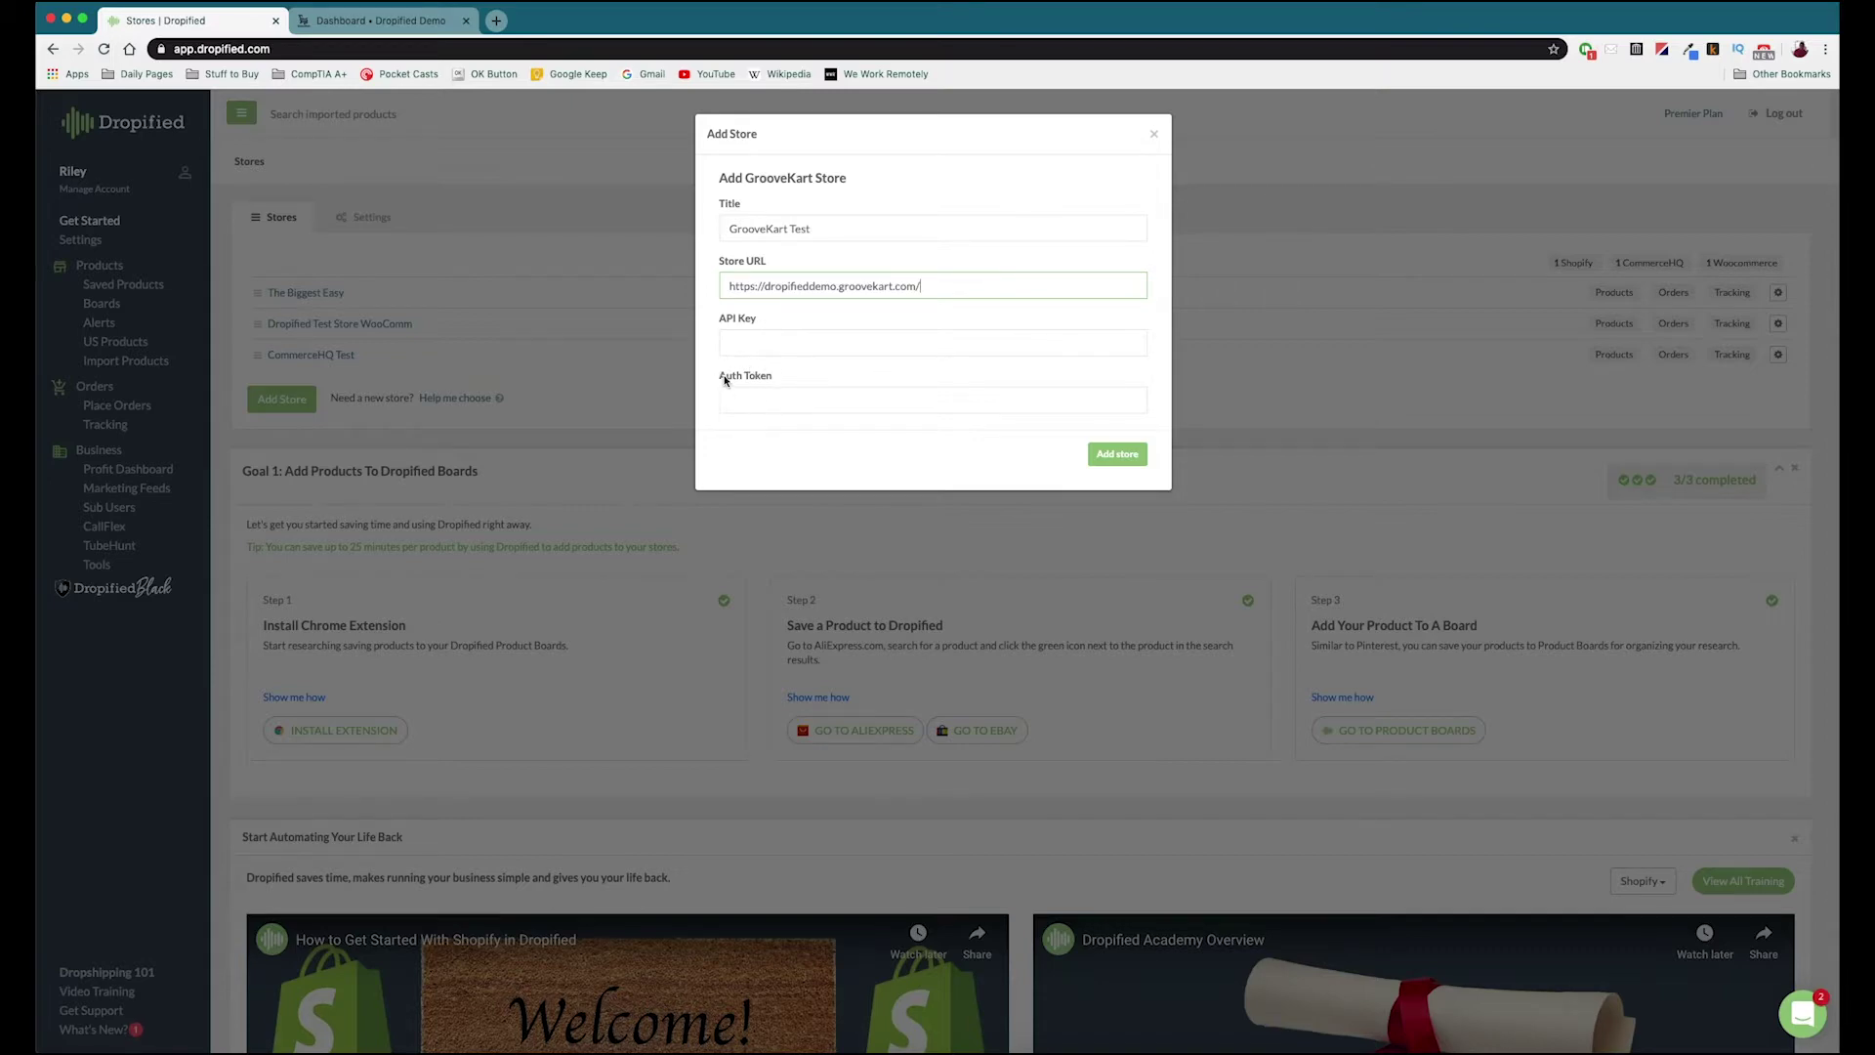
Step: Copy the API key from the Dropified app settings in GrooveKart's Find Products page into the new store's API Key field
{"action": "left_click", "coordinate": [350, 31]}
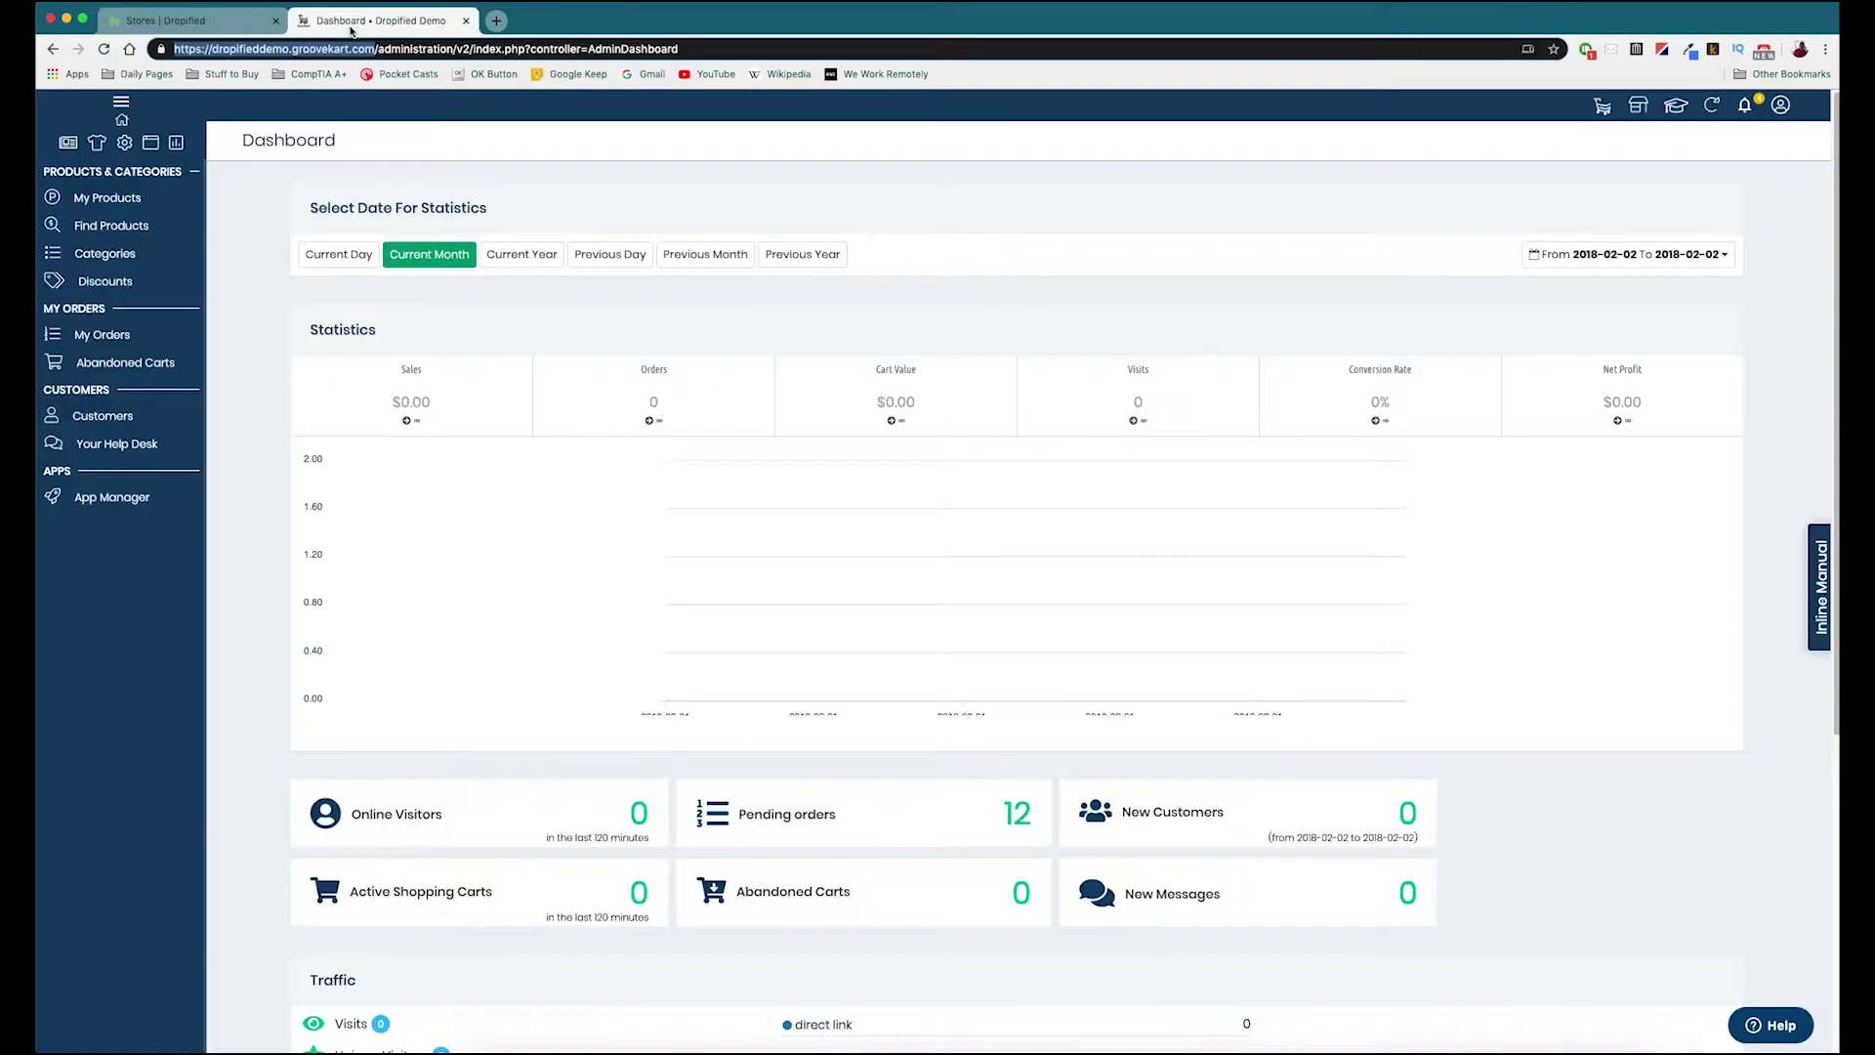
{"action": "left_click", "coordinate": [112, 229]}
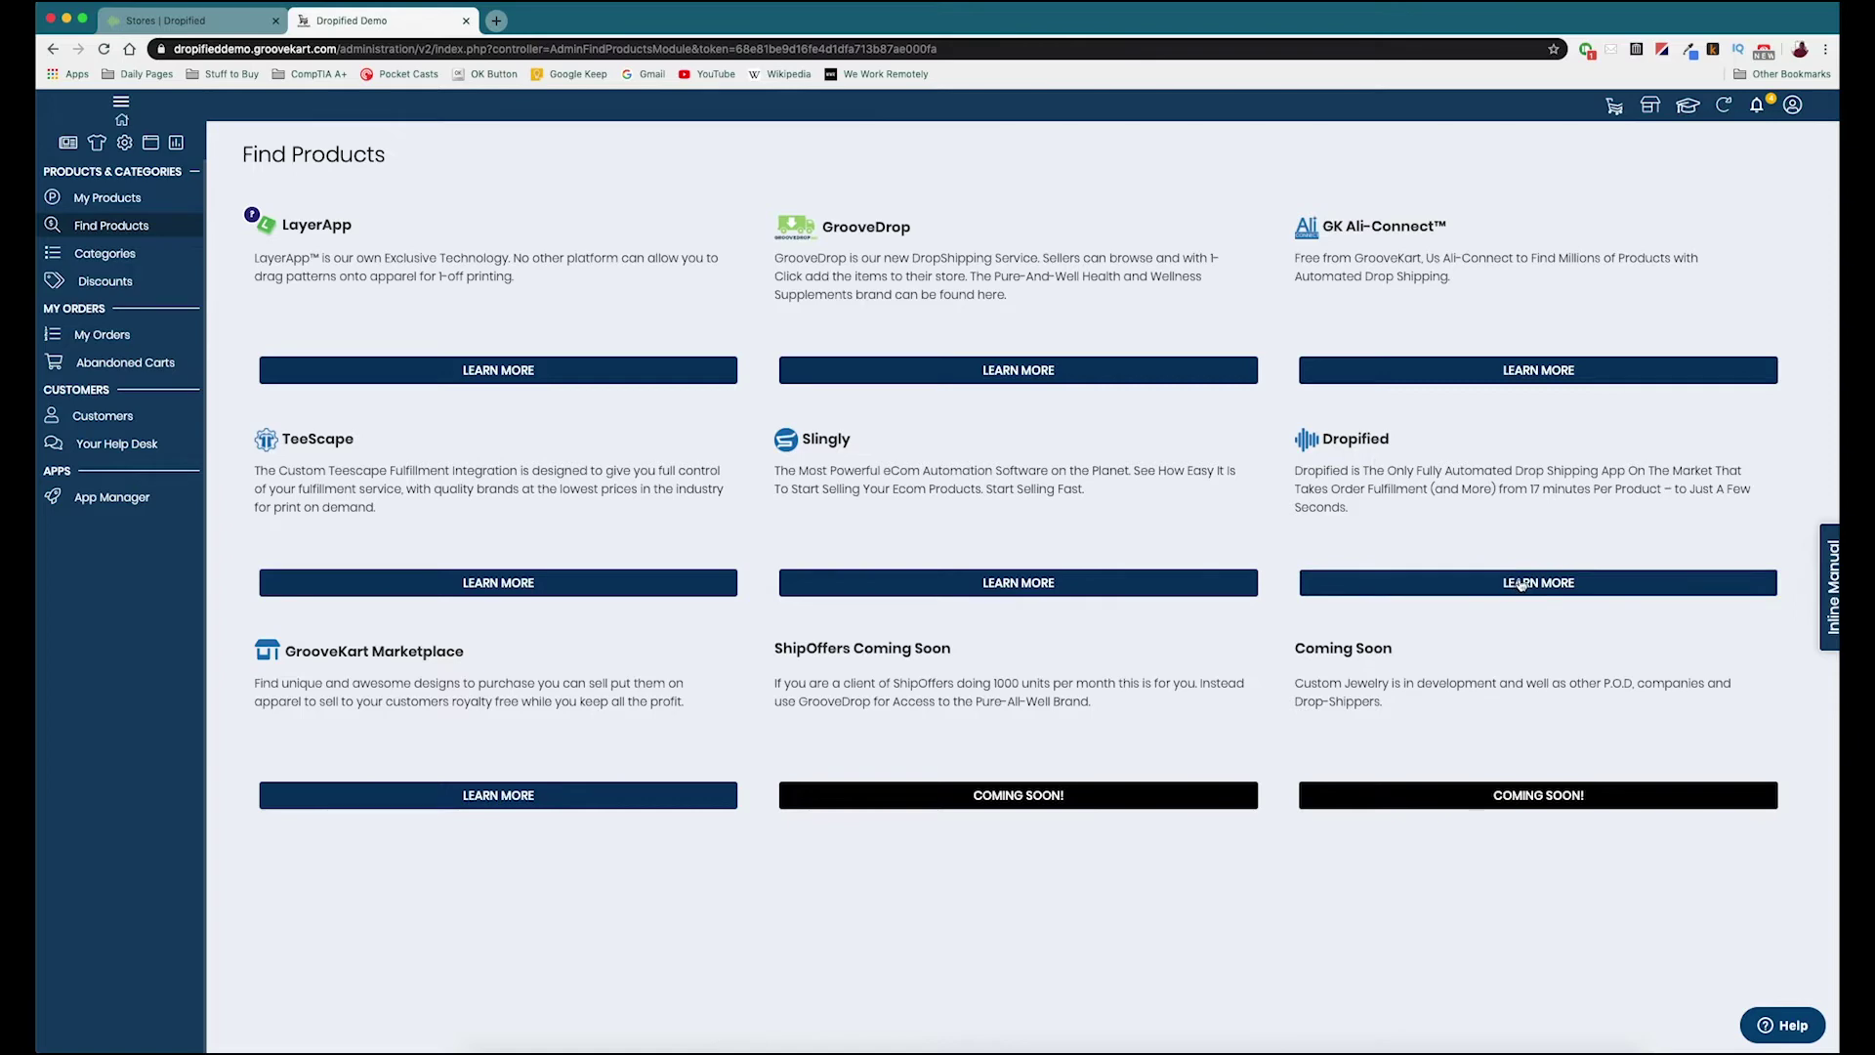
{"action": "left_click", "coordinate": [1514, 583]}
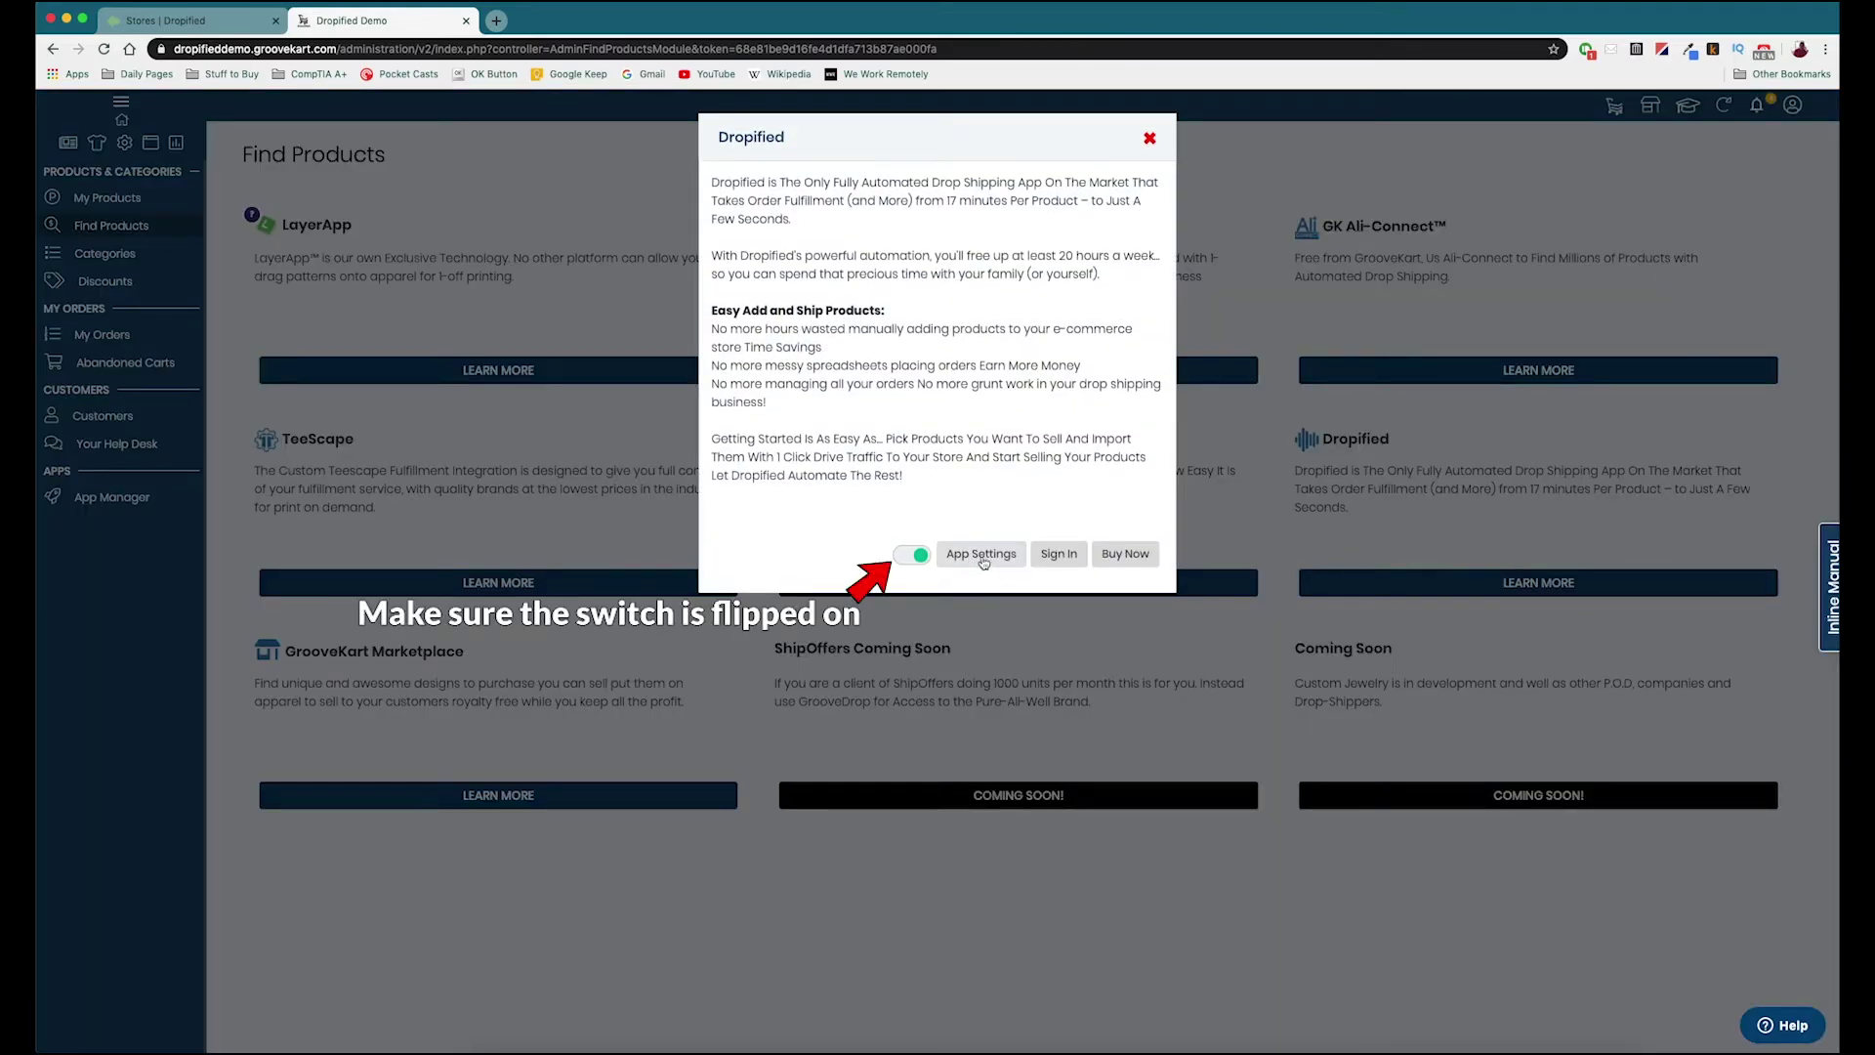
{"action": "left_click", "coordinate": [983, 563]}
{"action": "left_click_drag", "start_coordinate": [969, 618], "coordinate": [773, 615]}
{"action": "key", "text": "ctrl+c"}
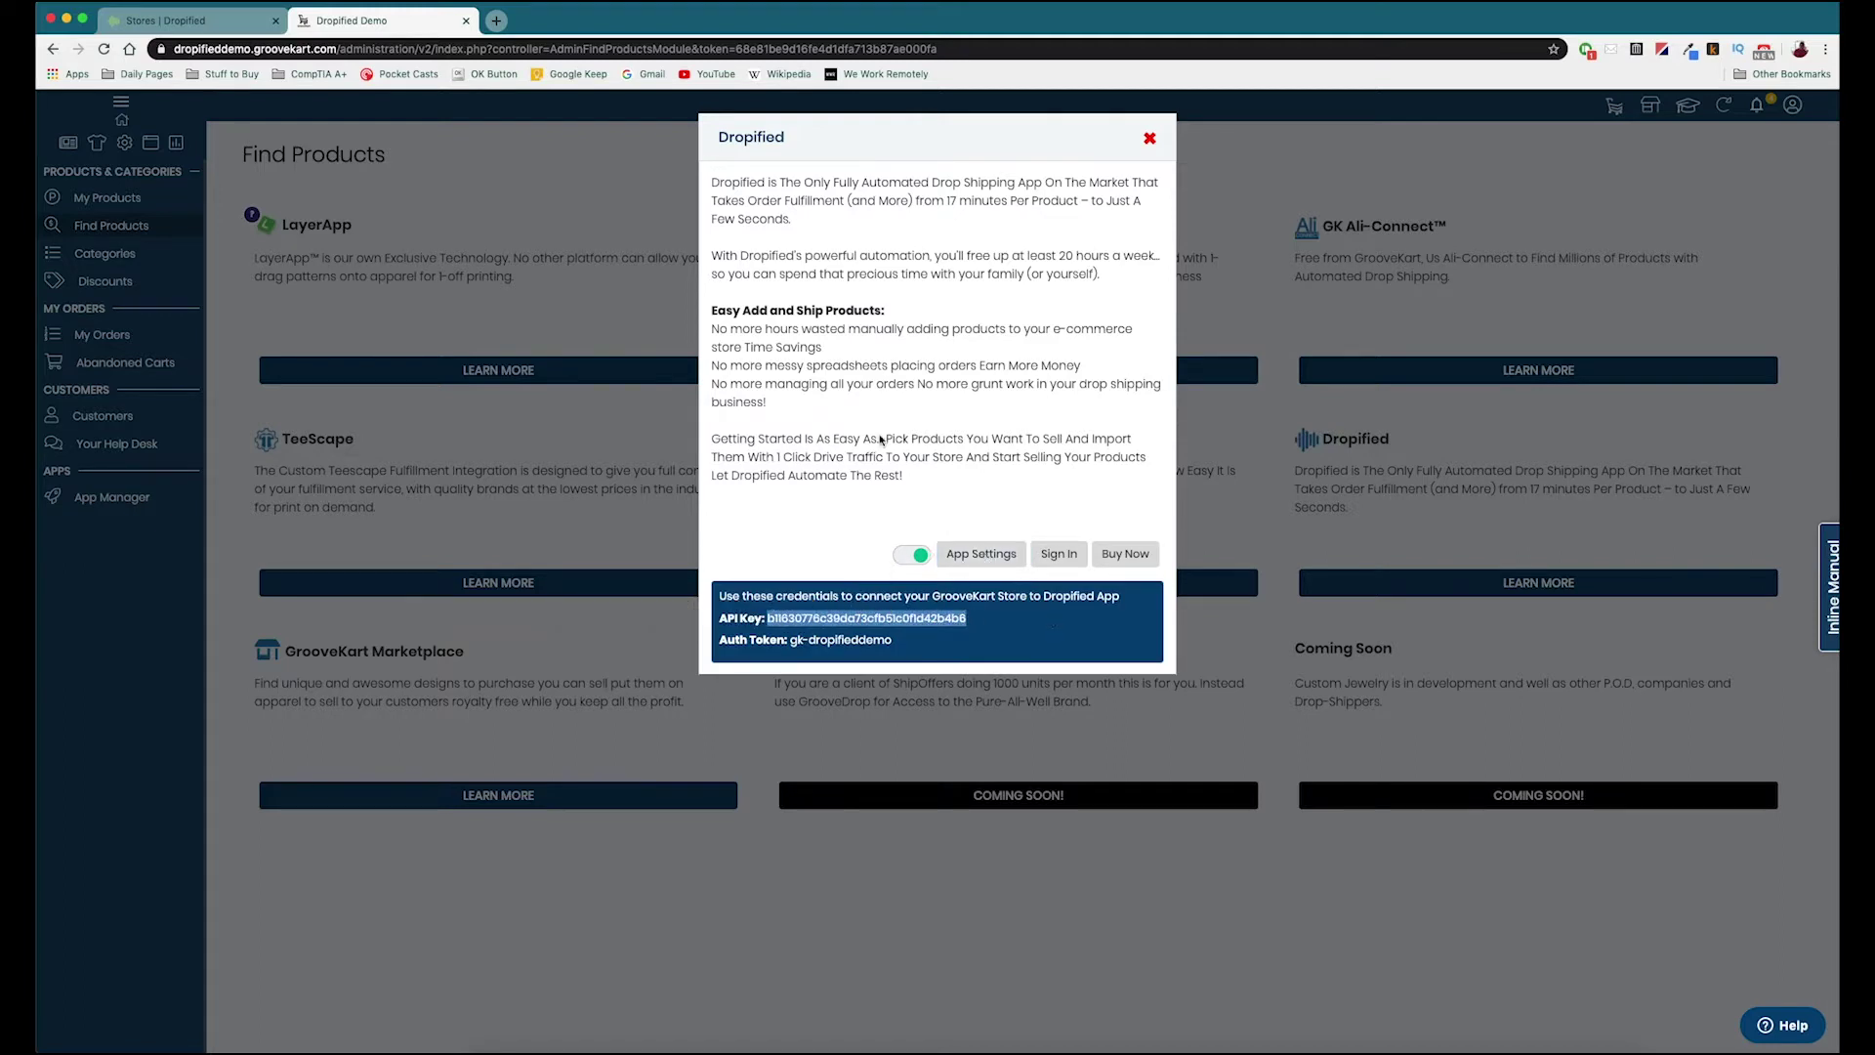
{"action": "left_click", "coordinate": [235, 16]}
{"action": "left_click", "coordinate": [758, 345]}
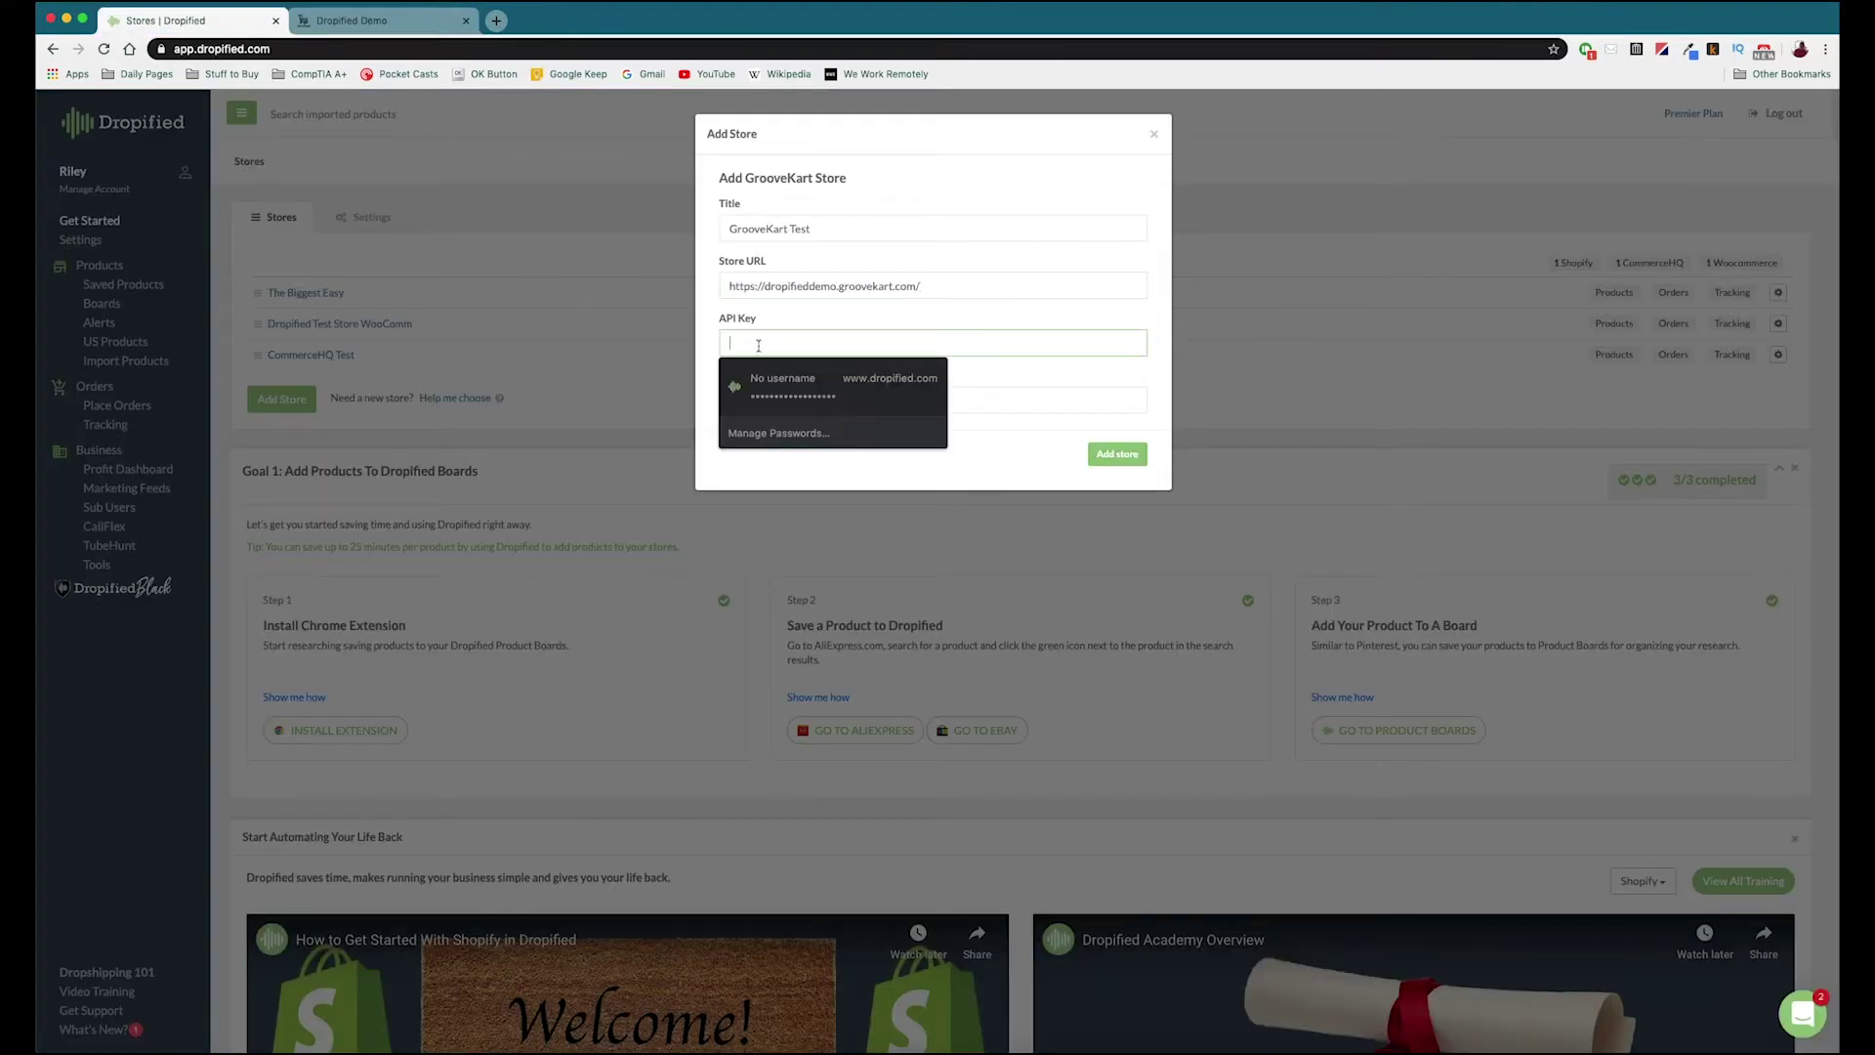
{"action": "key", "text": "ctrl+v"}
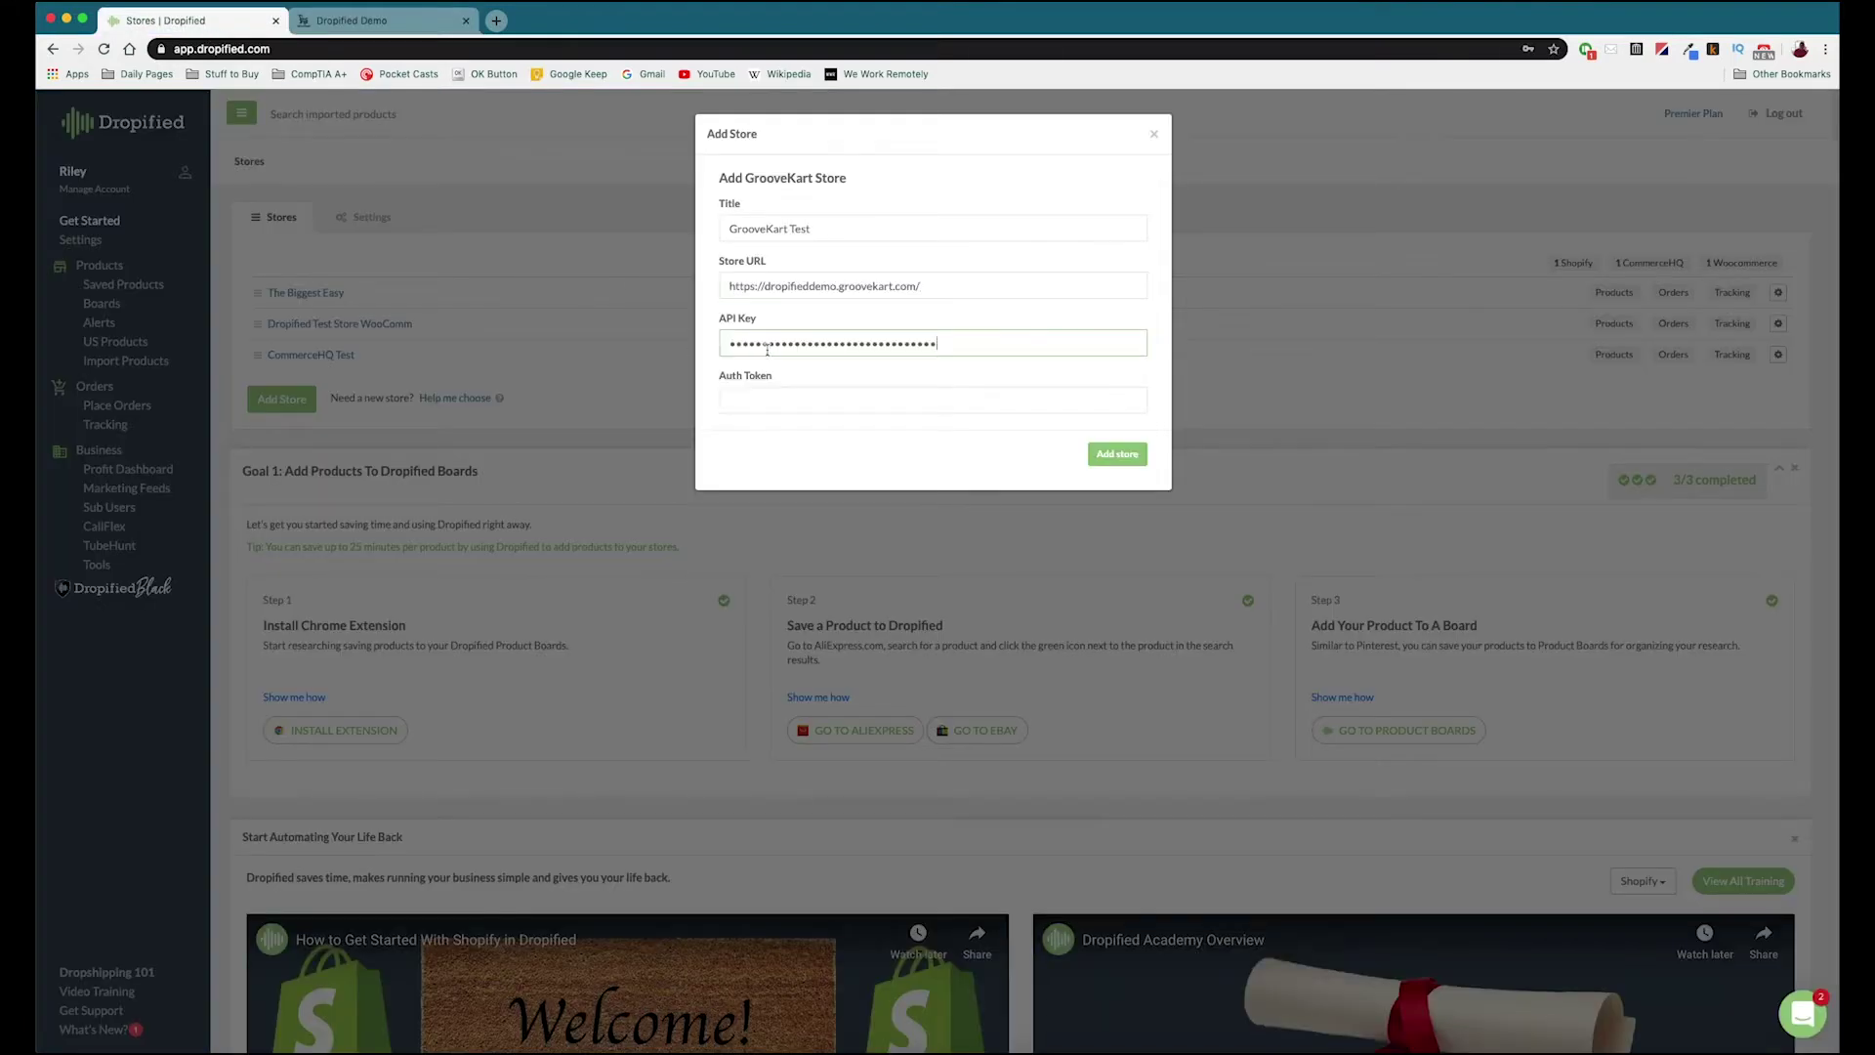
Step: Copy the auth token from GrooveKart's Dropified credentials into the new store's Auth Token field and add the store
{"action": "left_click", "coordinate": [404, 22]}
{"action": "left_click_drag", "start_coordinate": [893, 642], "coordinate": [788, 645]}
{"action": "key", "text": "ctrl+c"}
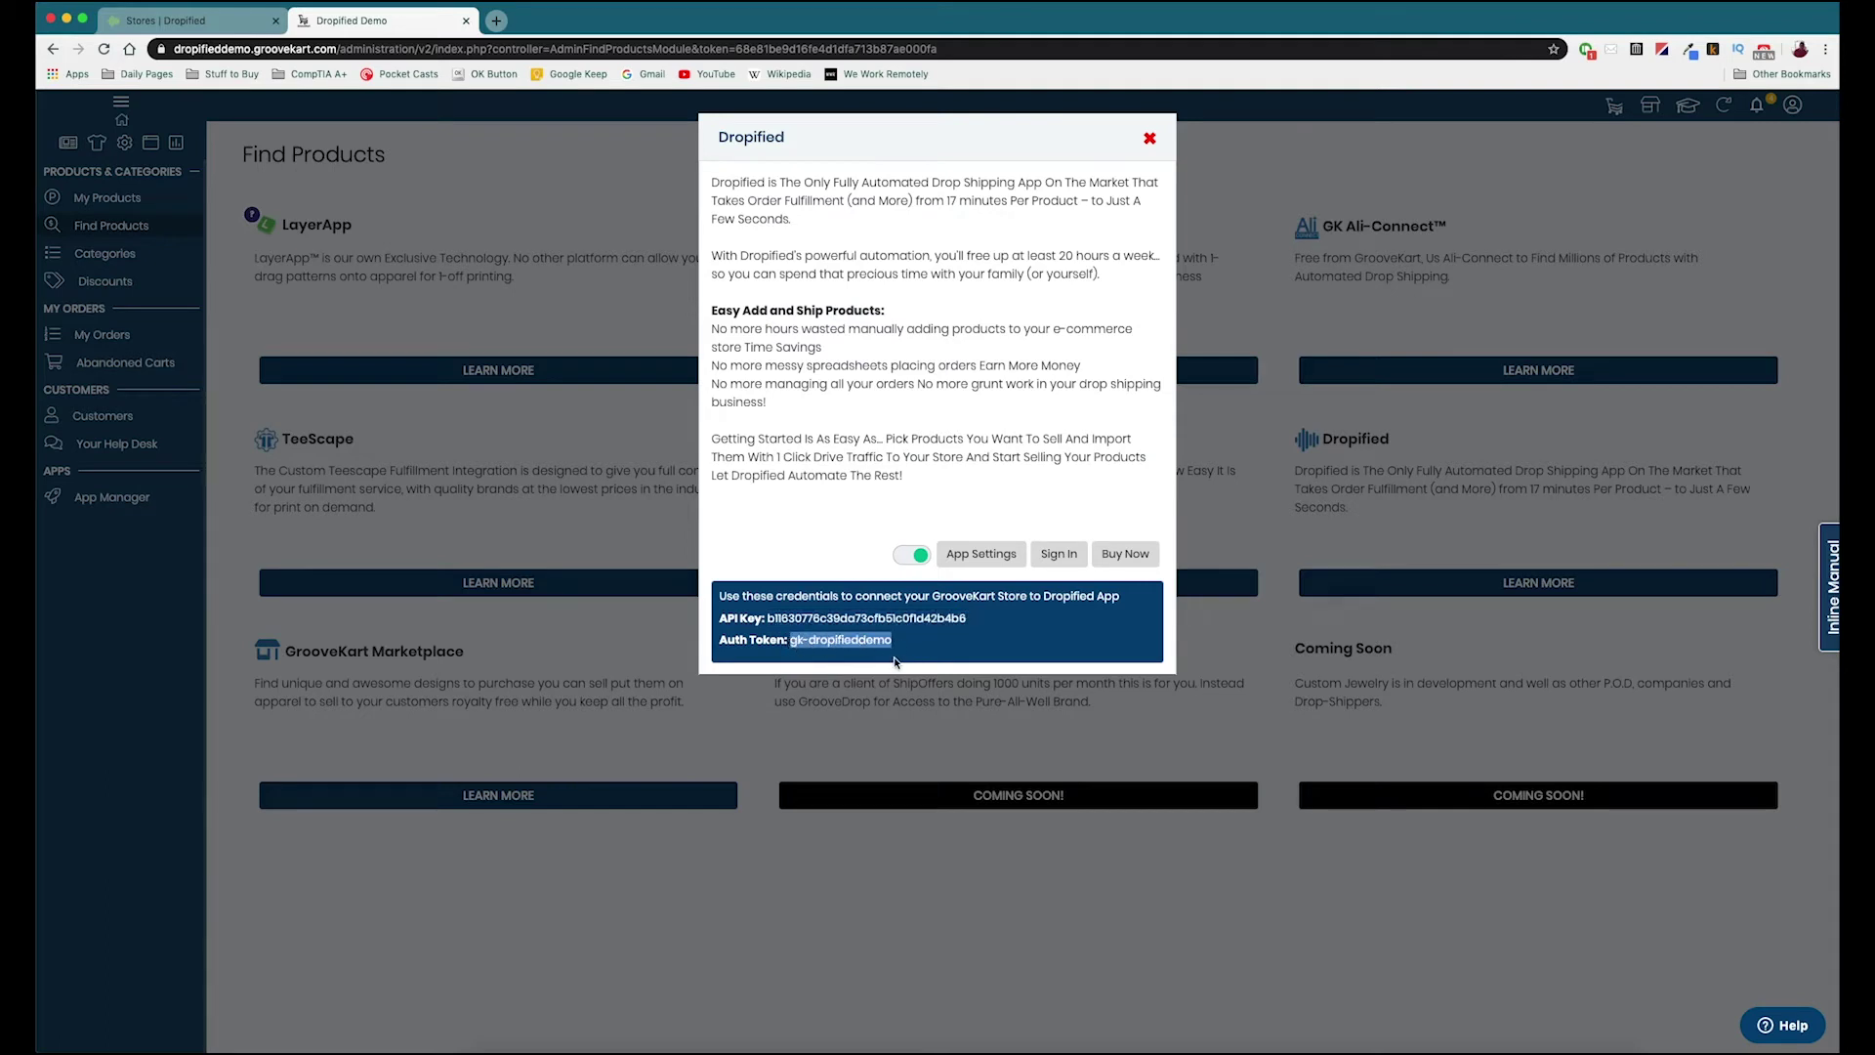
{"action": "left_click", "coordinate": [166, 21]}
{"action": "left_click", "coordinate": [750, 397]}
{"action": "key", "text": "ctrl+v"}
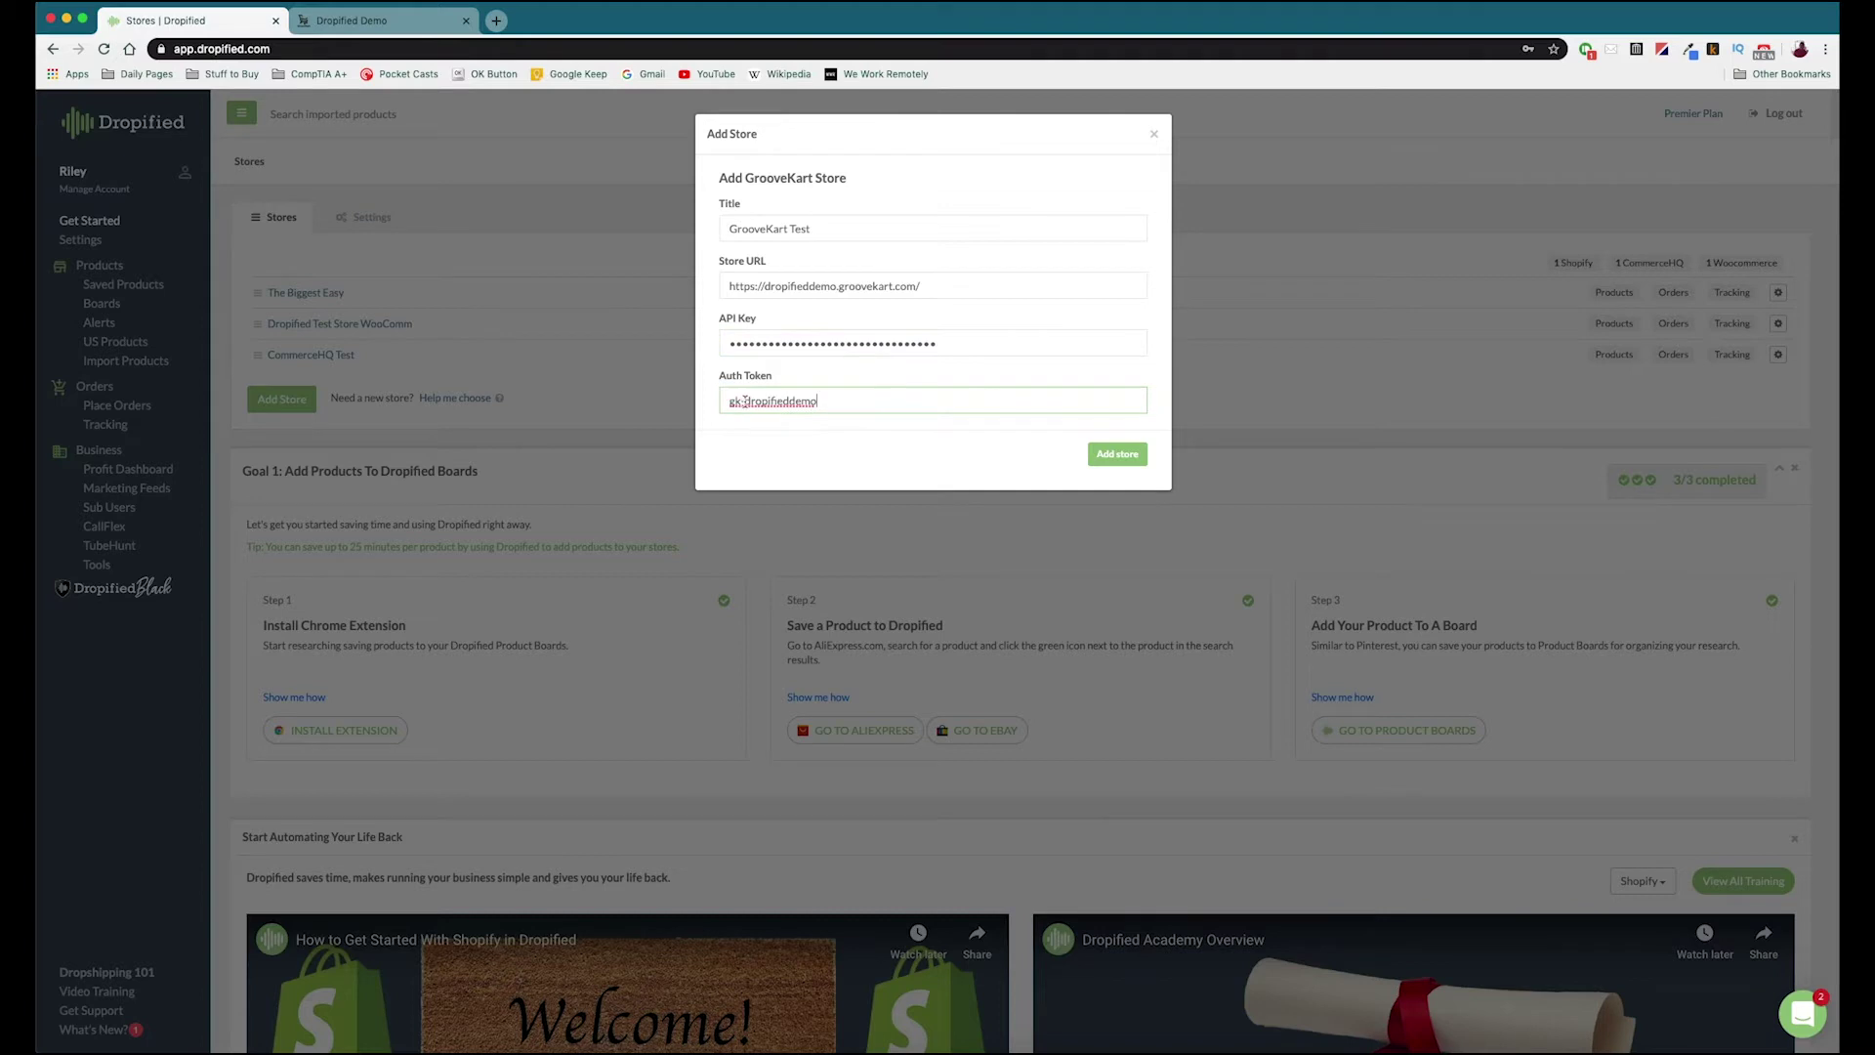
{"action": "left_click", "coordinate": [1119, 456]}
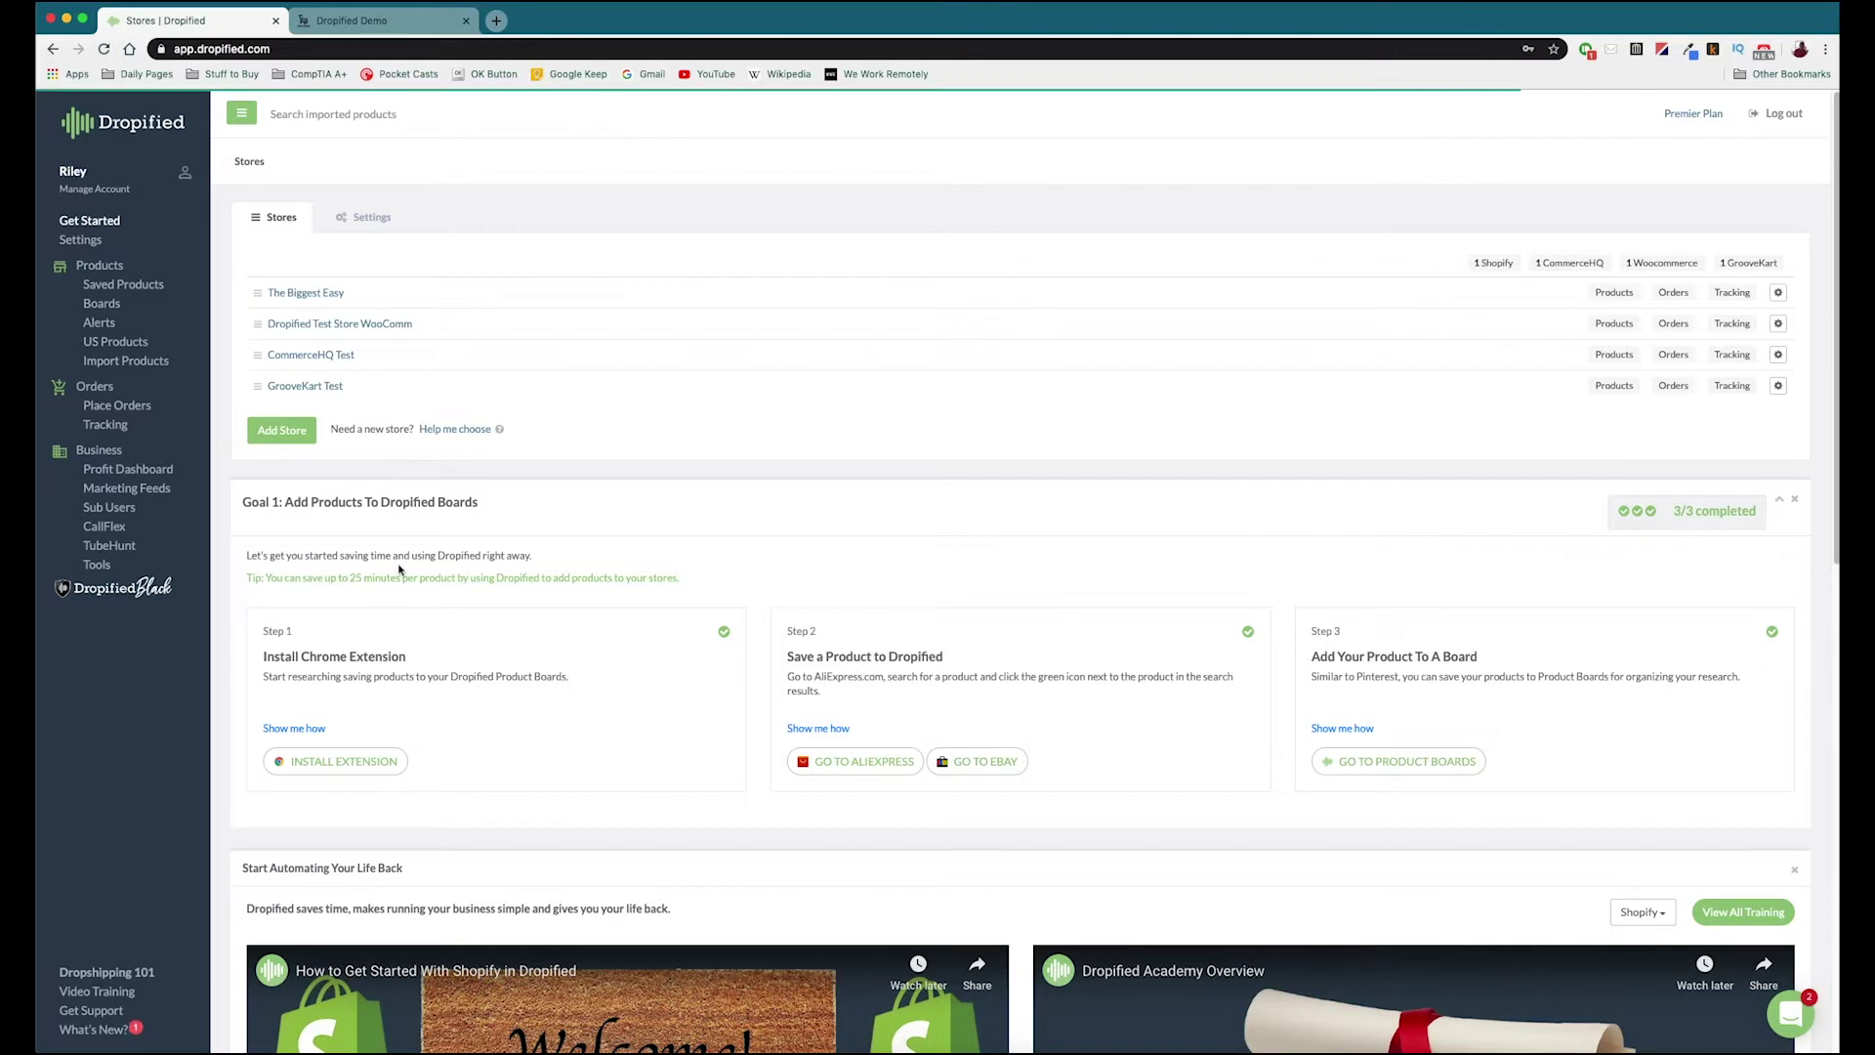
Step: Install the Dropified Dropshipping extension from the Chrome Web Store and return to the Dropified Stores page
{"action": "left_click", "coordinate": [336, 762]}
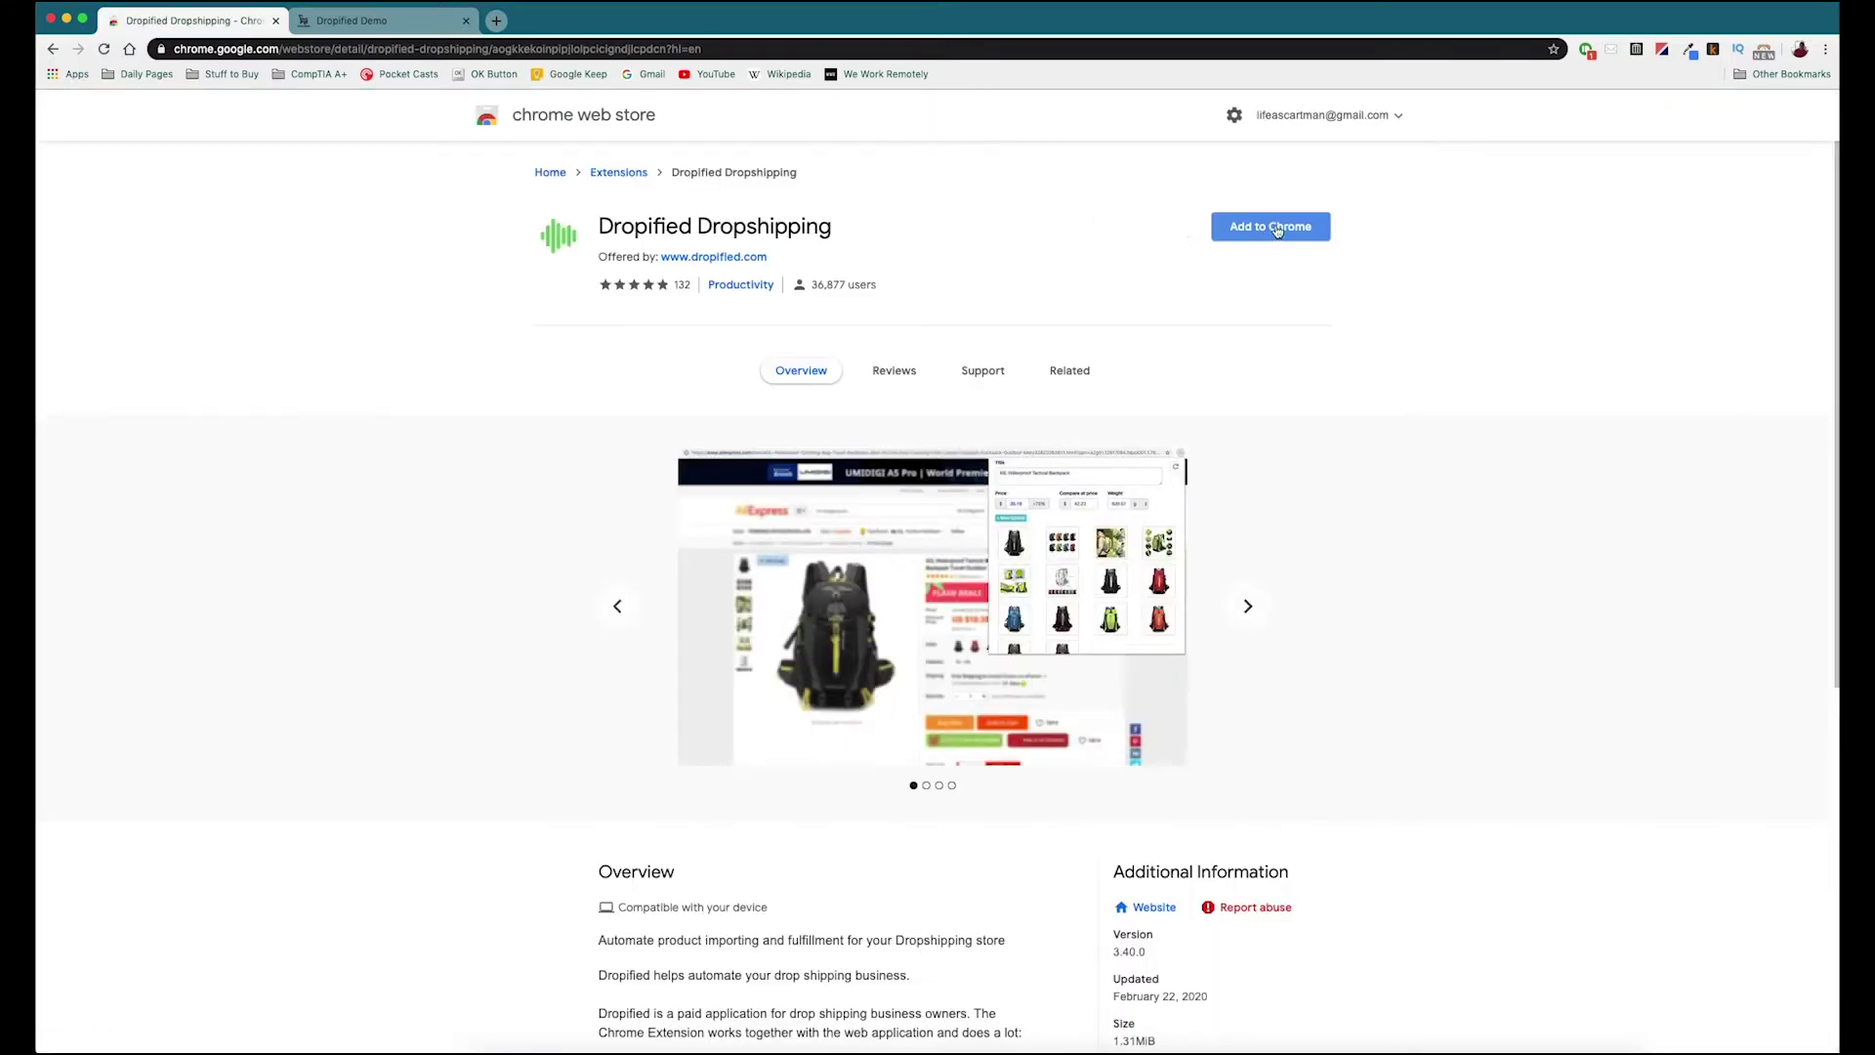
{"action": "left_click", "coordinate": [1276, 233]}
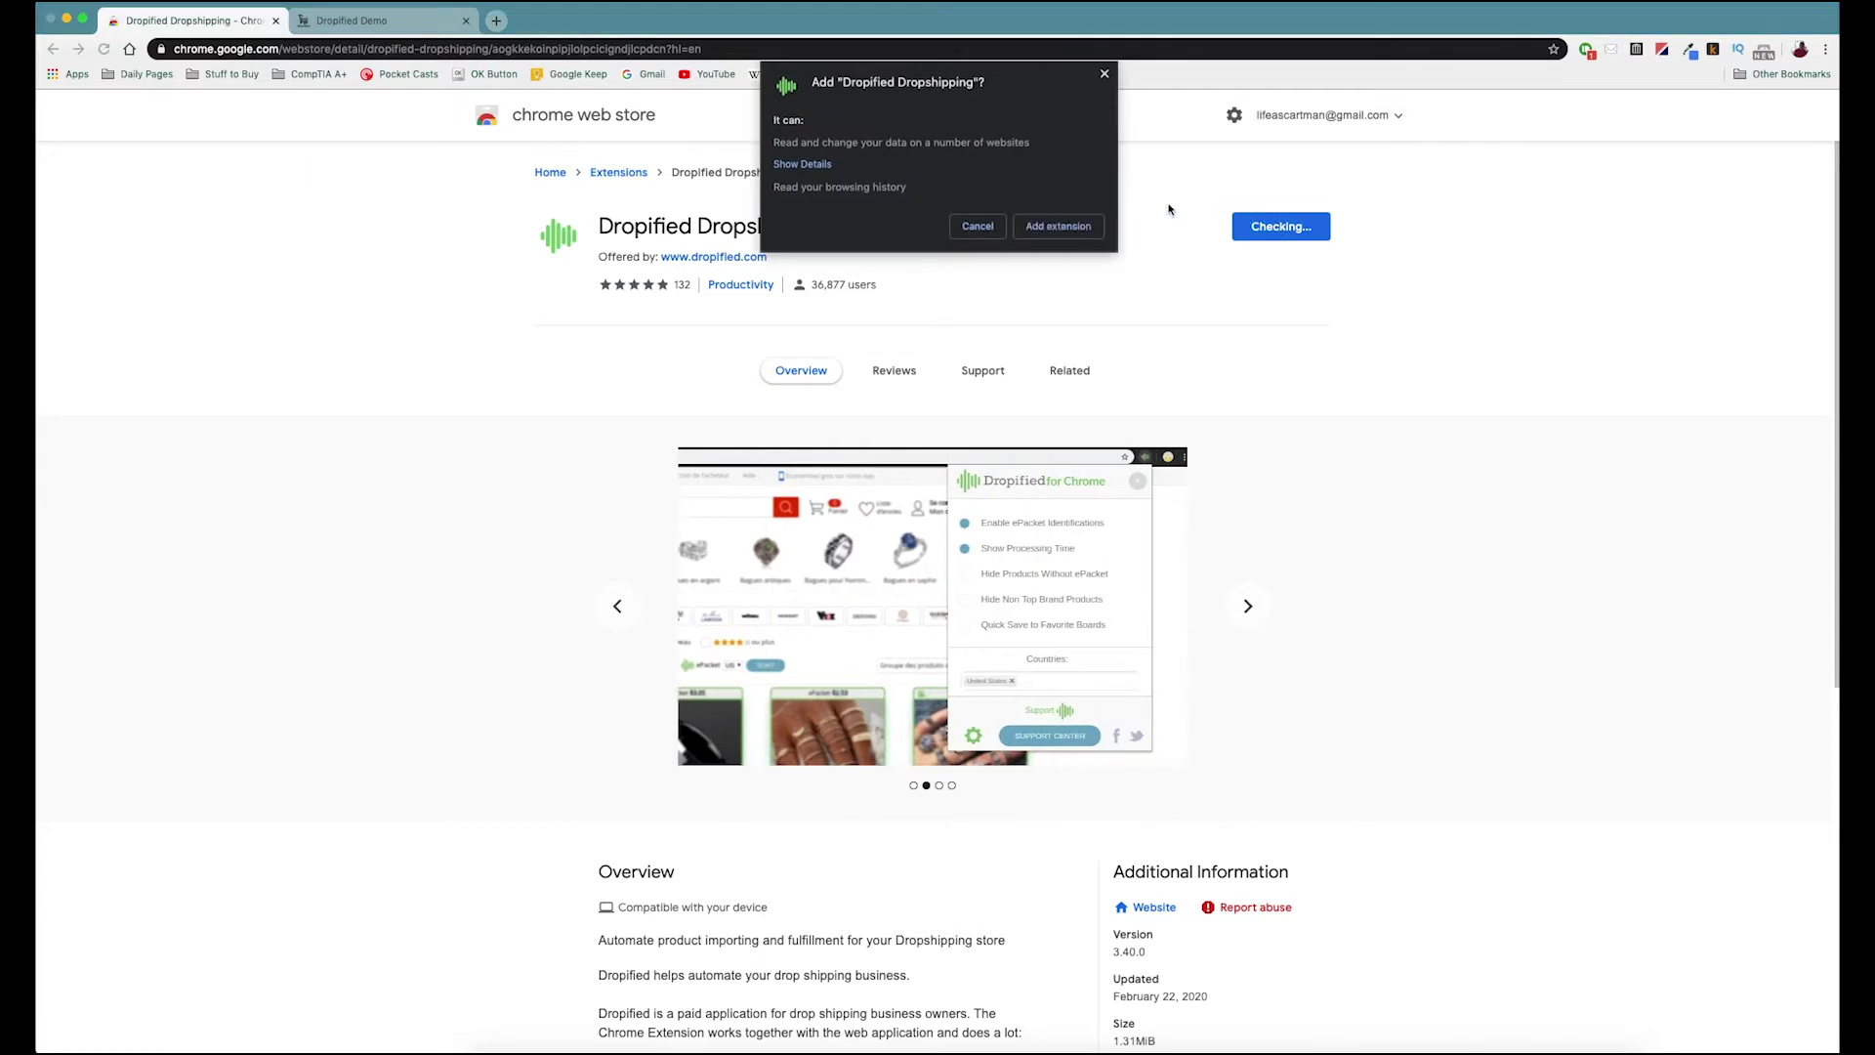
{"action": "left_click", "coordinate": [1059, 232]}
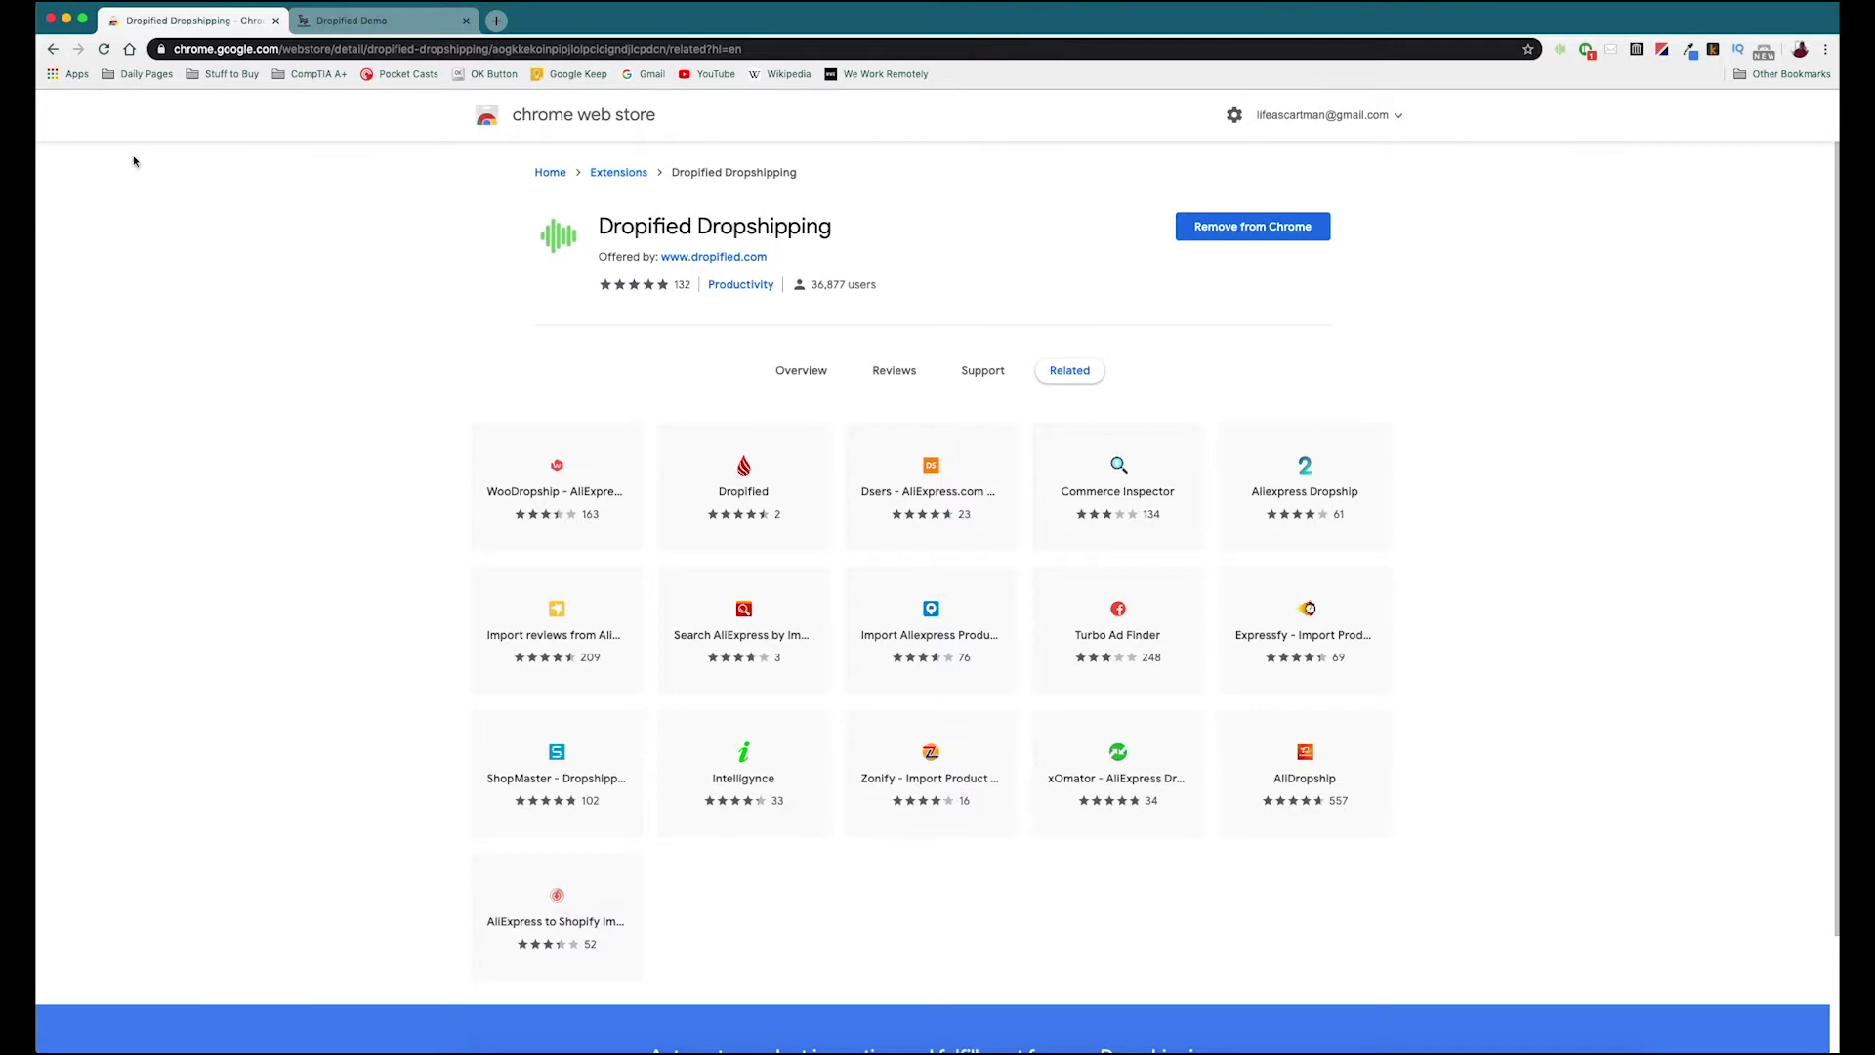
{"action": "left_click", "coordinate": [53, 54]}
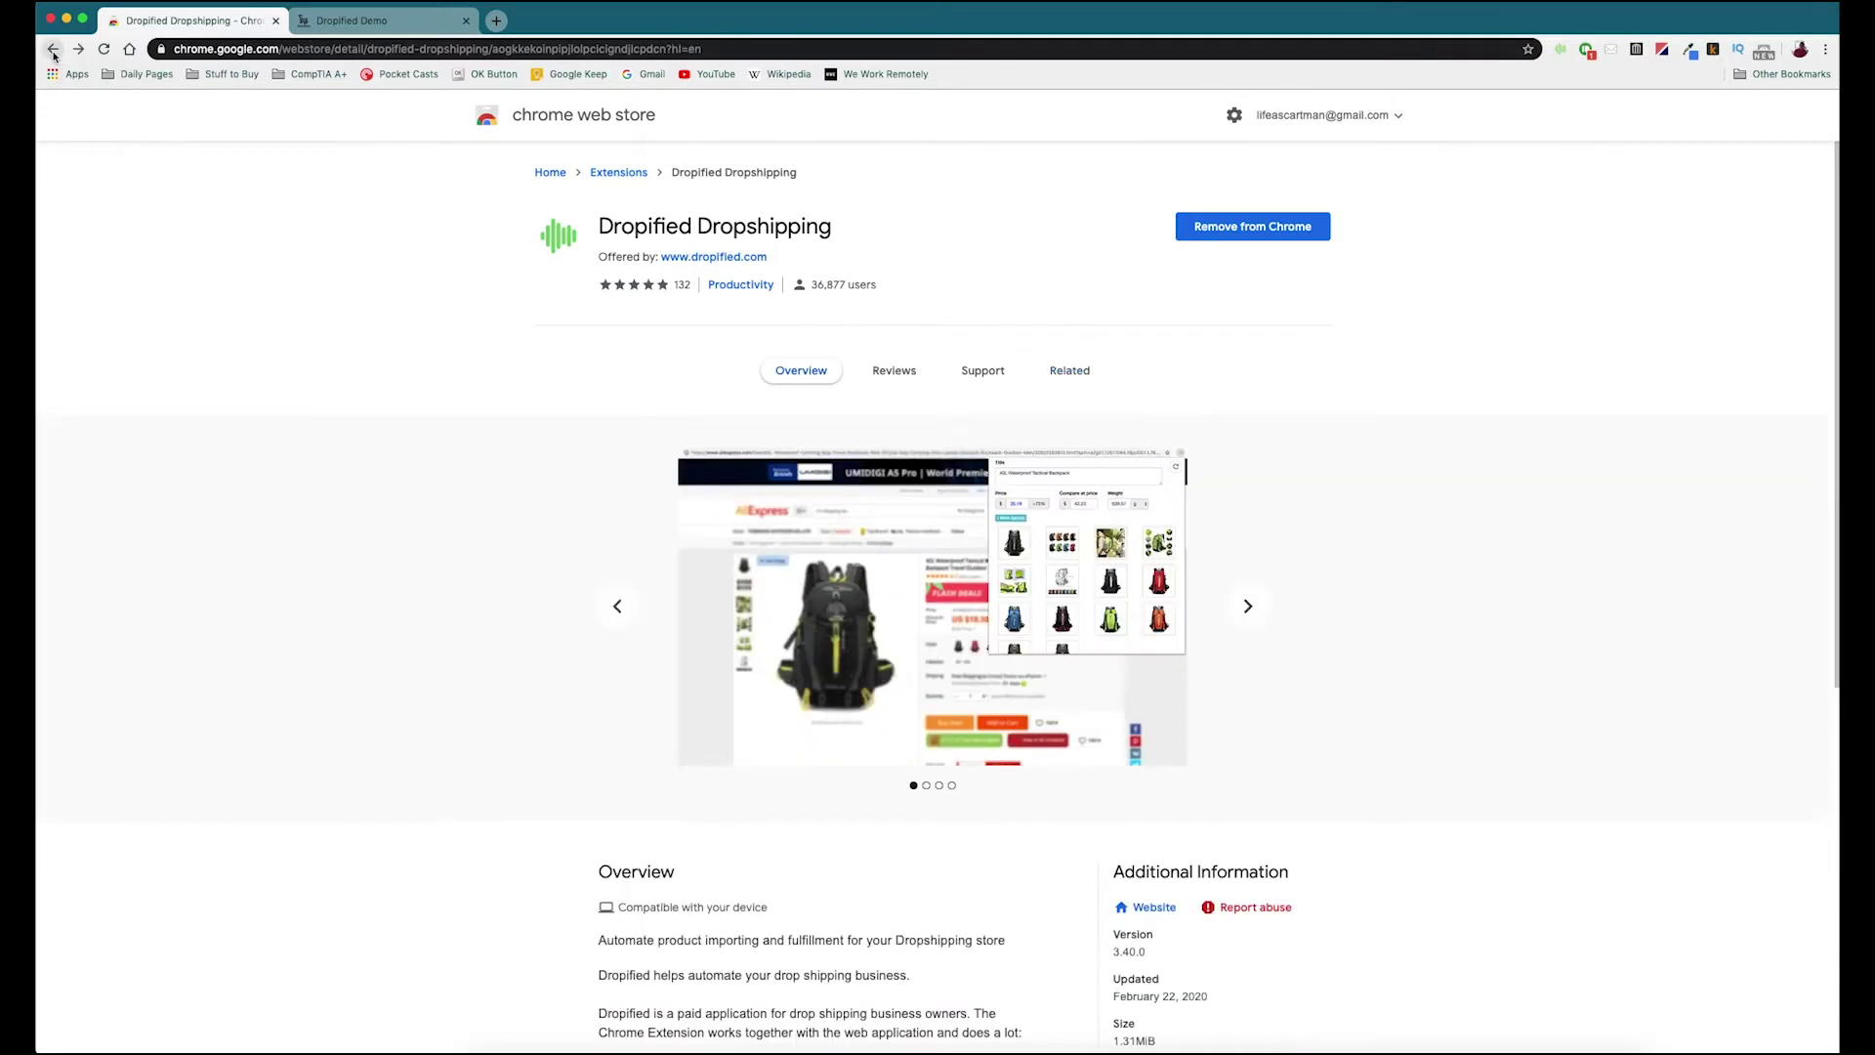
{"action": "left_click", "coordinate": [54, 54]}
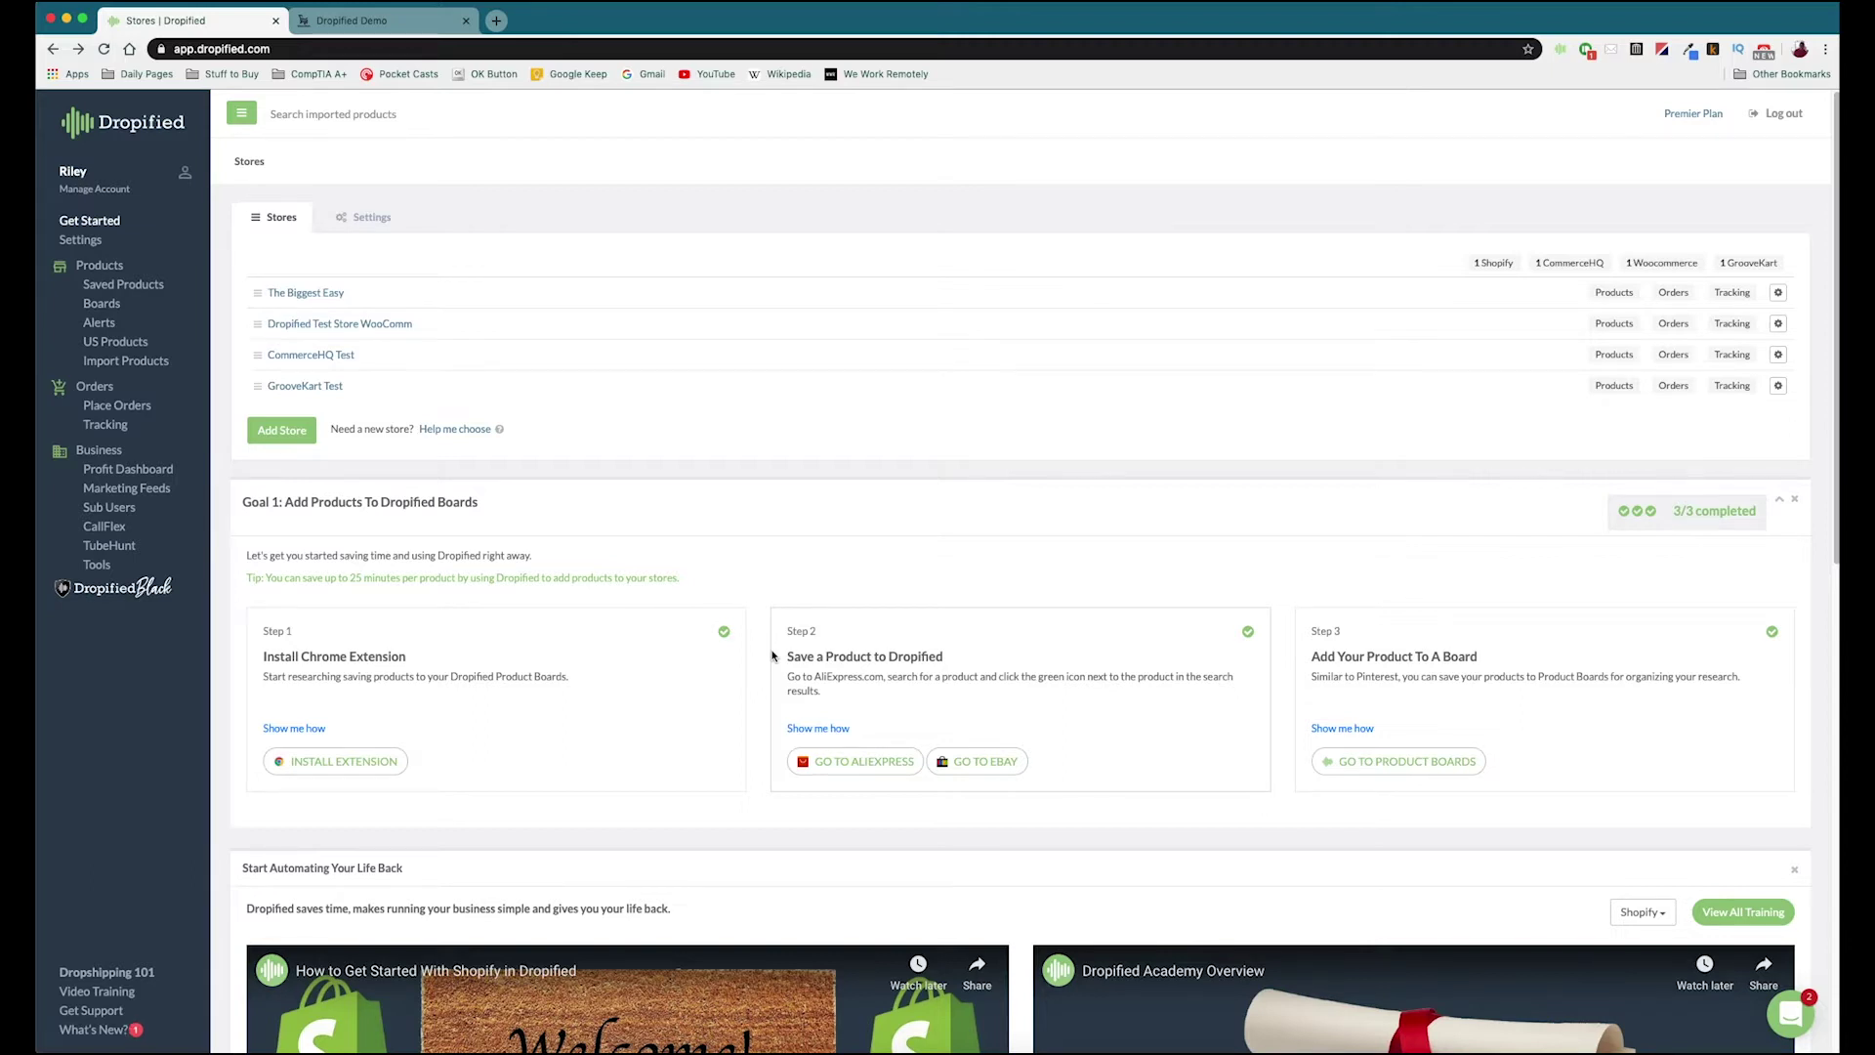
Step: Open the AliExpress site in a new browser tab
{"action": "left_click", "coordinate": [874, 772]}
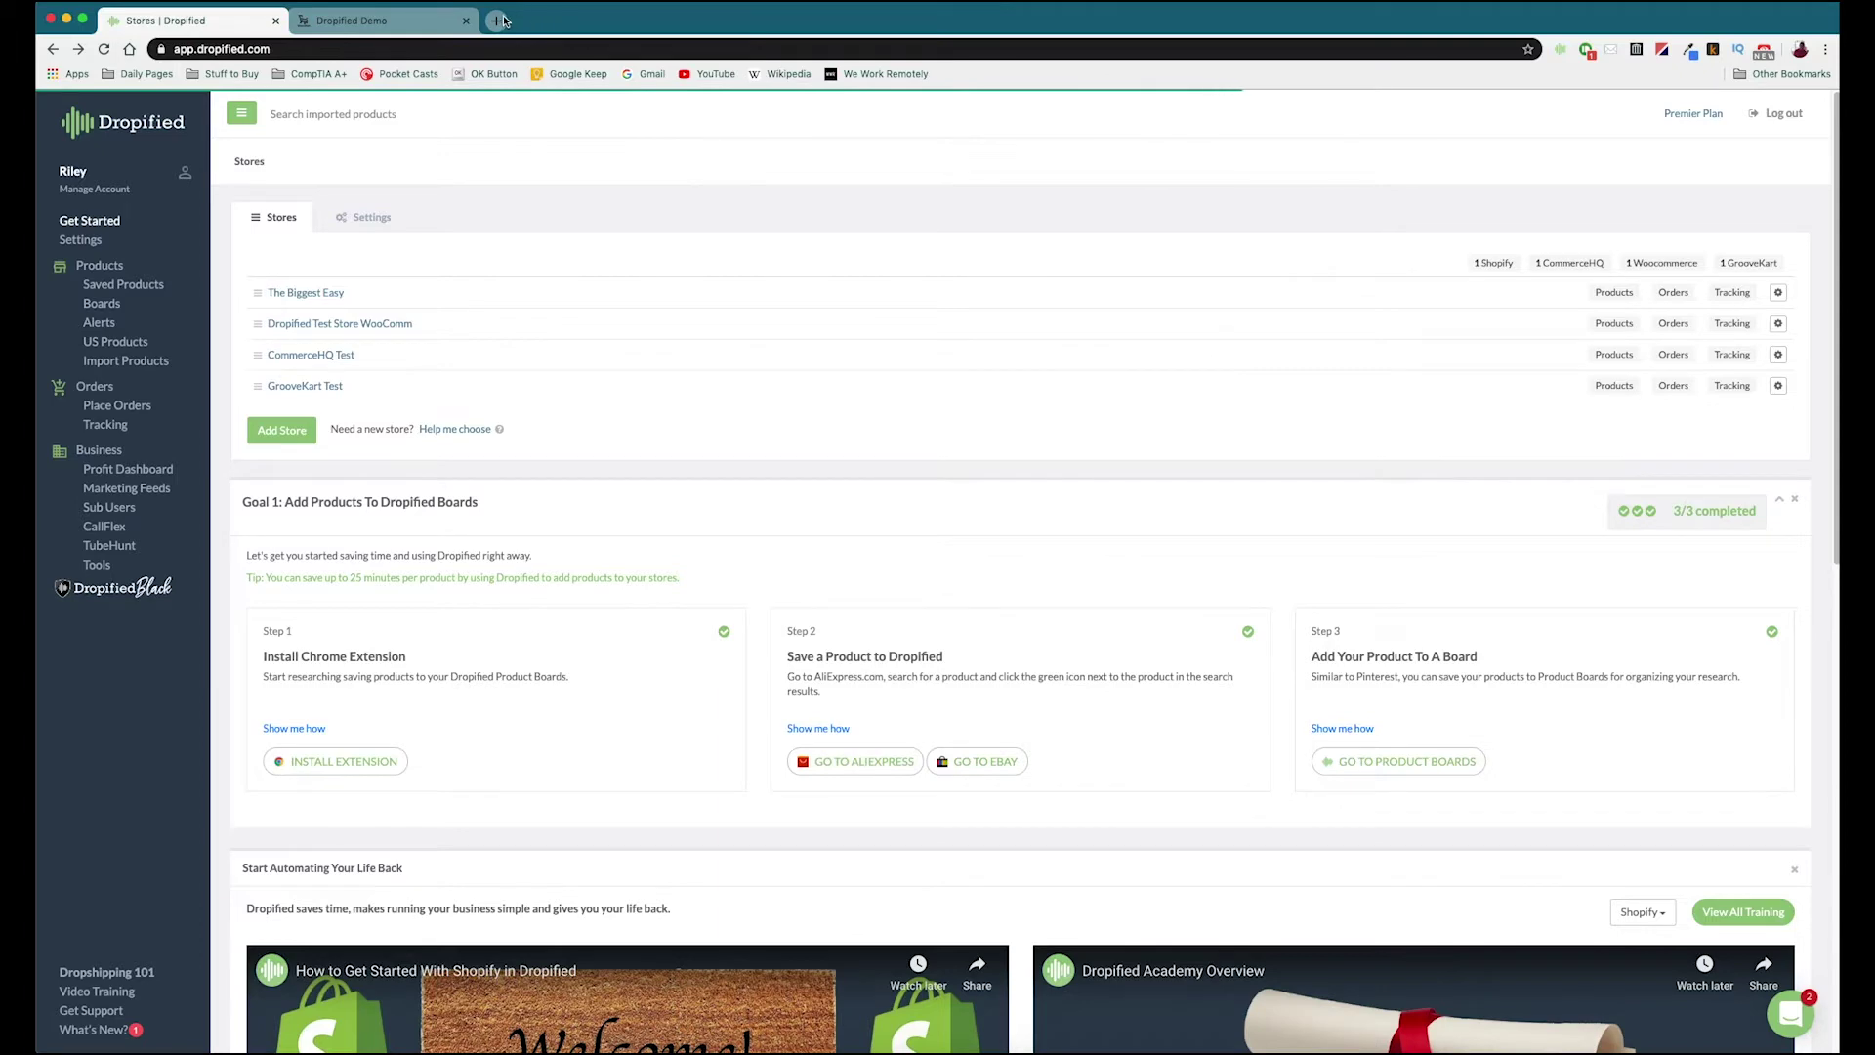
{"action": "left_click", "coordinate": [498, 21]}
{"action": "type", "text": "l"}
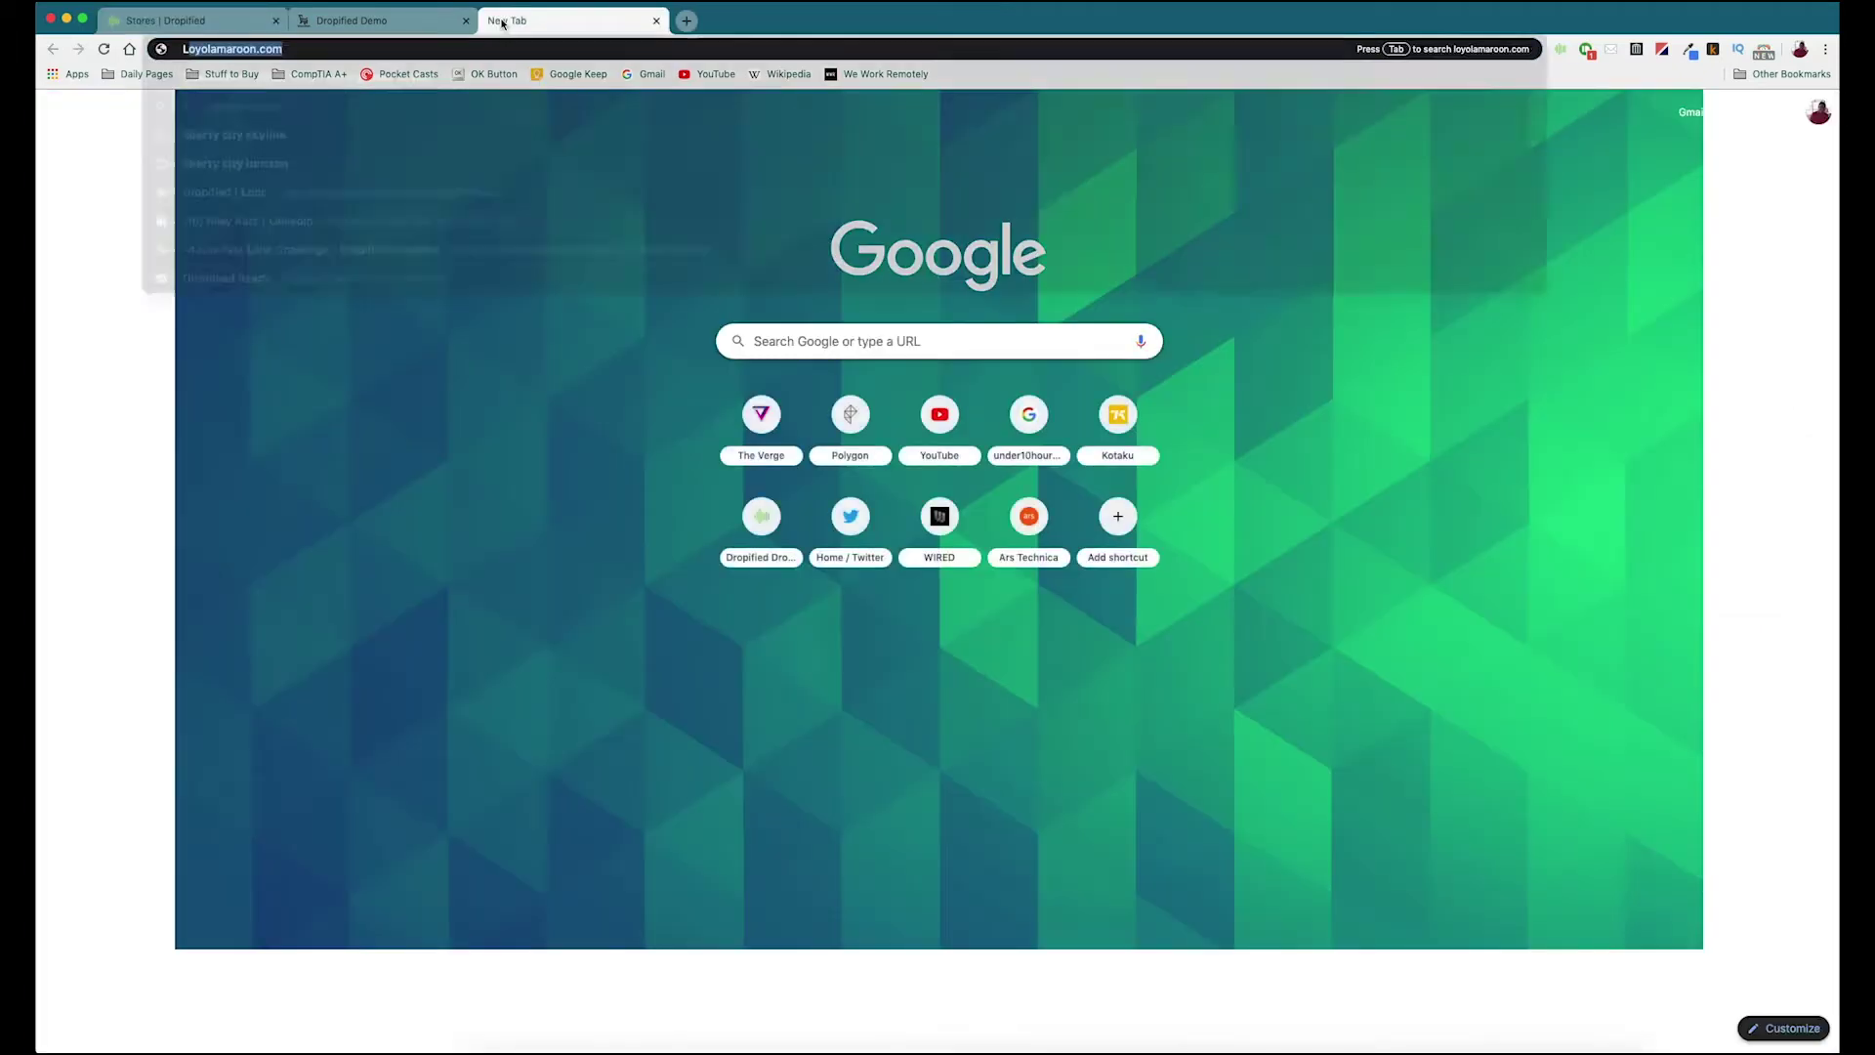
{"action": "key", "text": "BackSpace"}
{"action": "key", "text": "BackSpace"}
{"action": "type", "text": "ALI"}
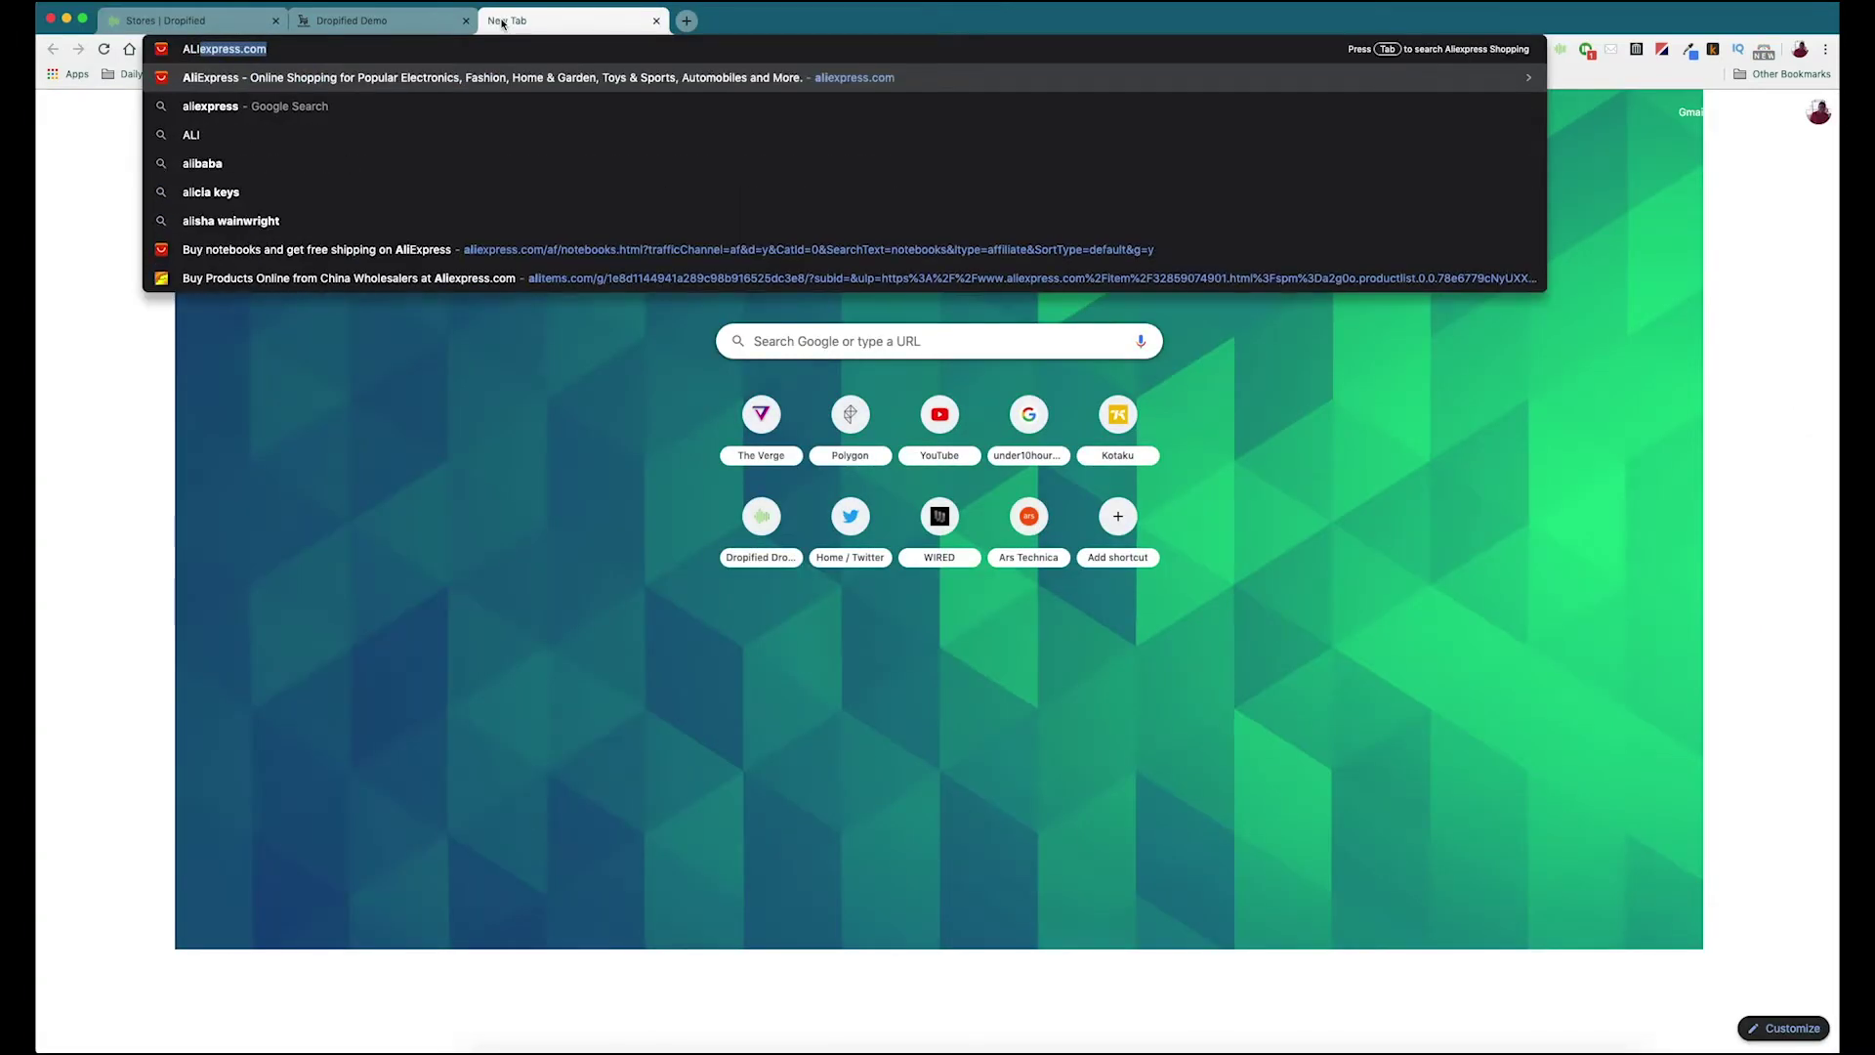
{"action": "key", "text": "Return"}
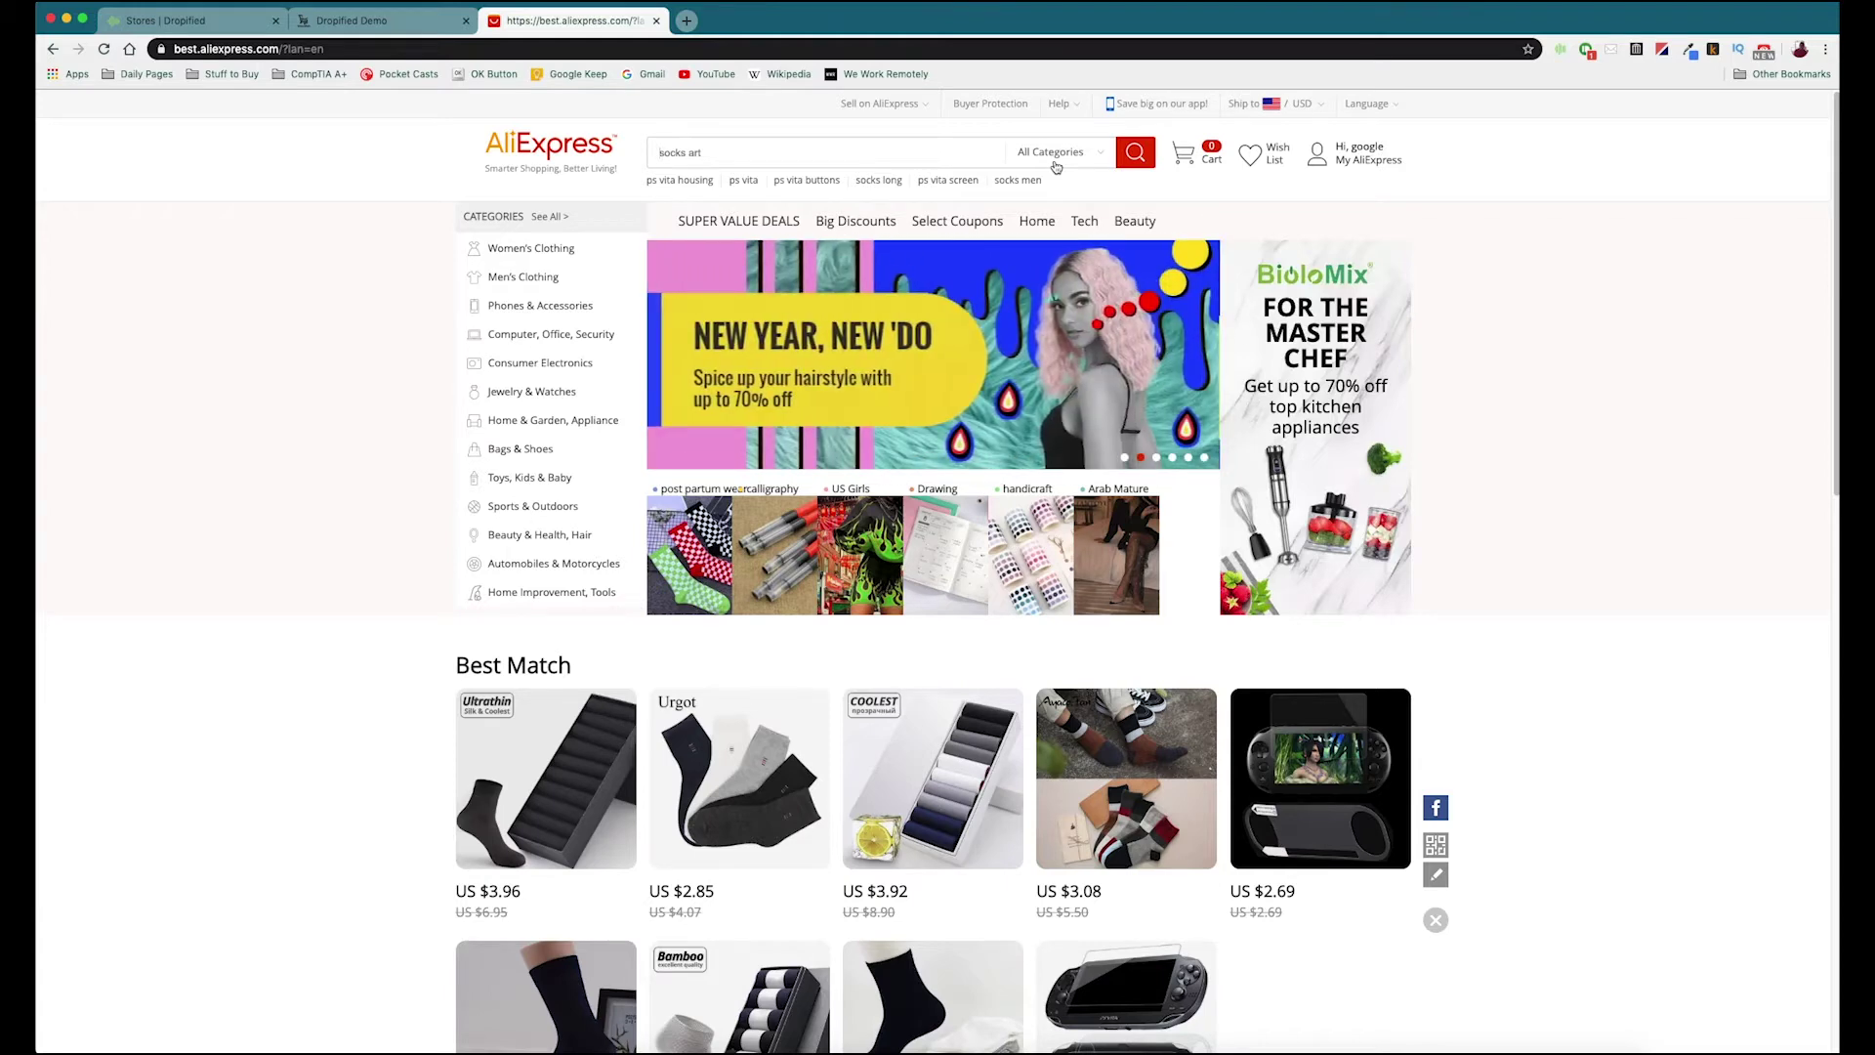
Step: Search AliExpress for "fountain pens"
{"action": "key", "text": "super+a"}
{"action": "type", "text": "fountain pens"}
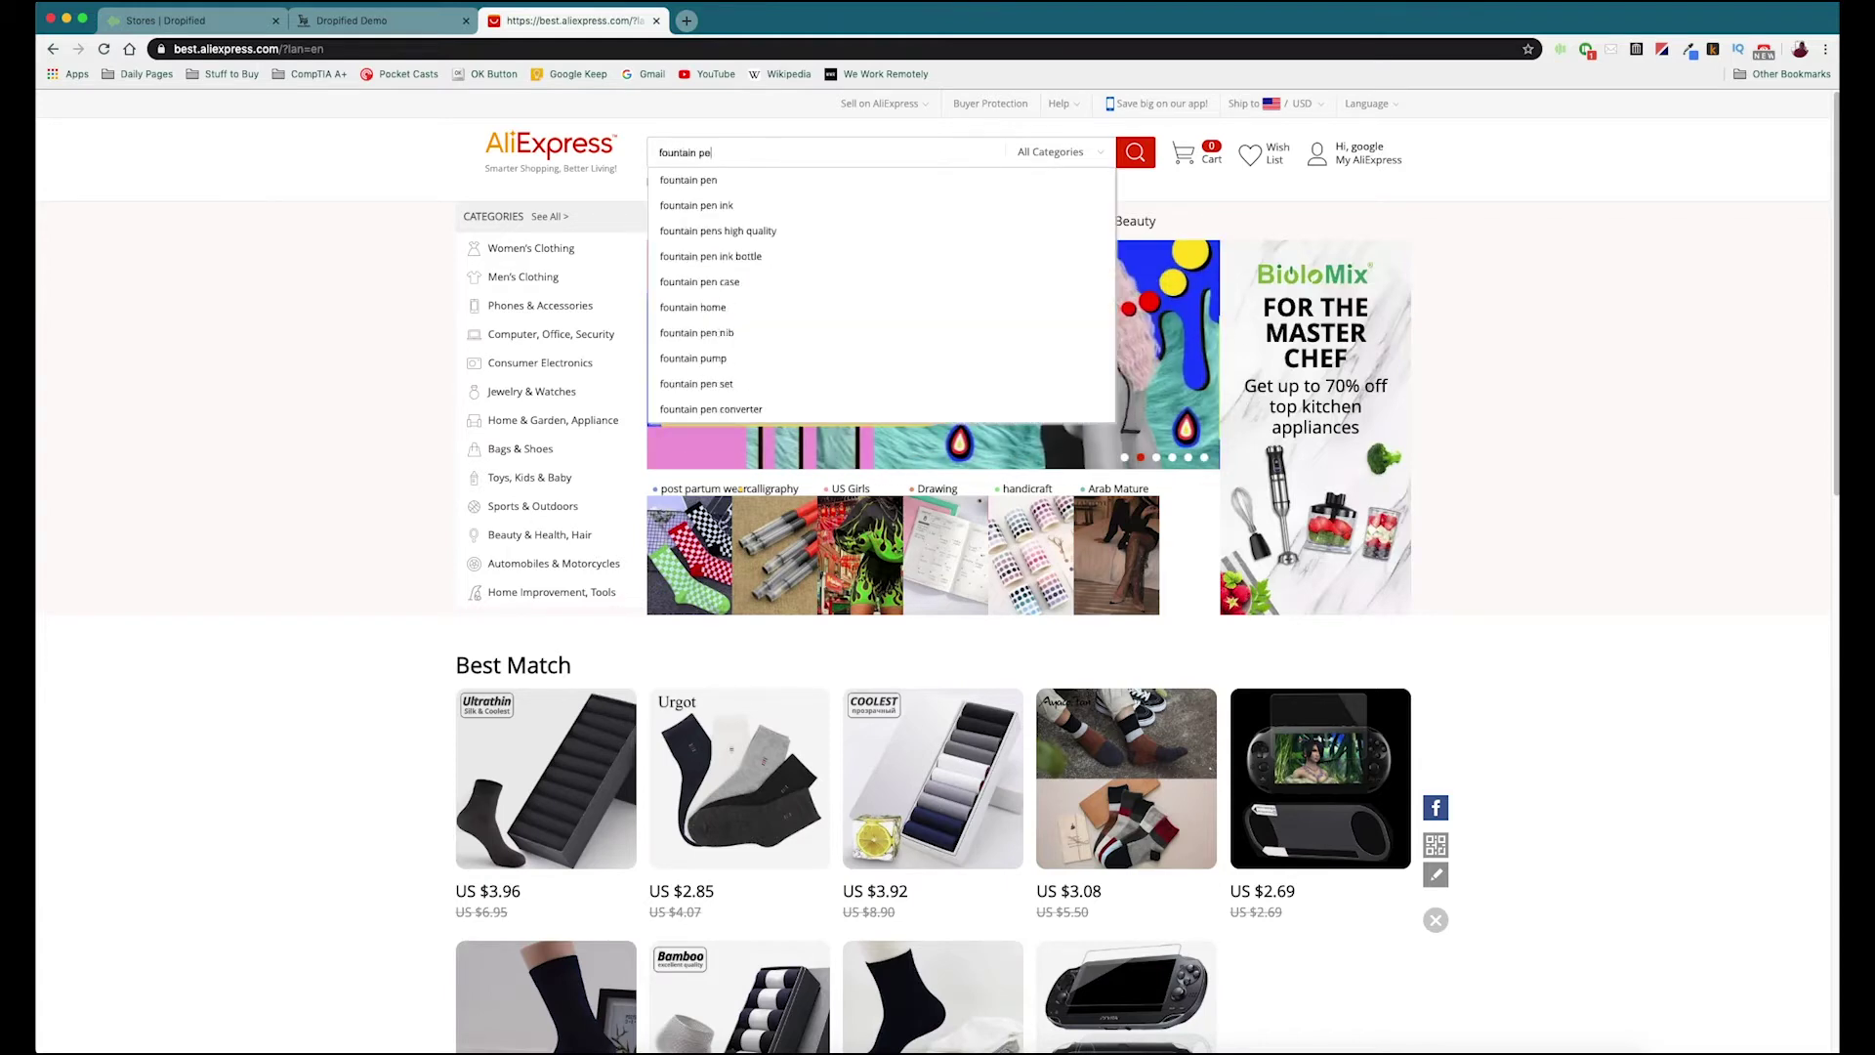
{"action": "key", "text": "Return"}
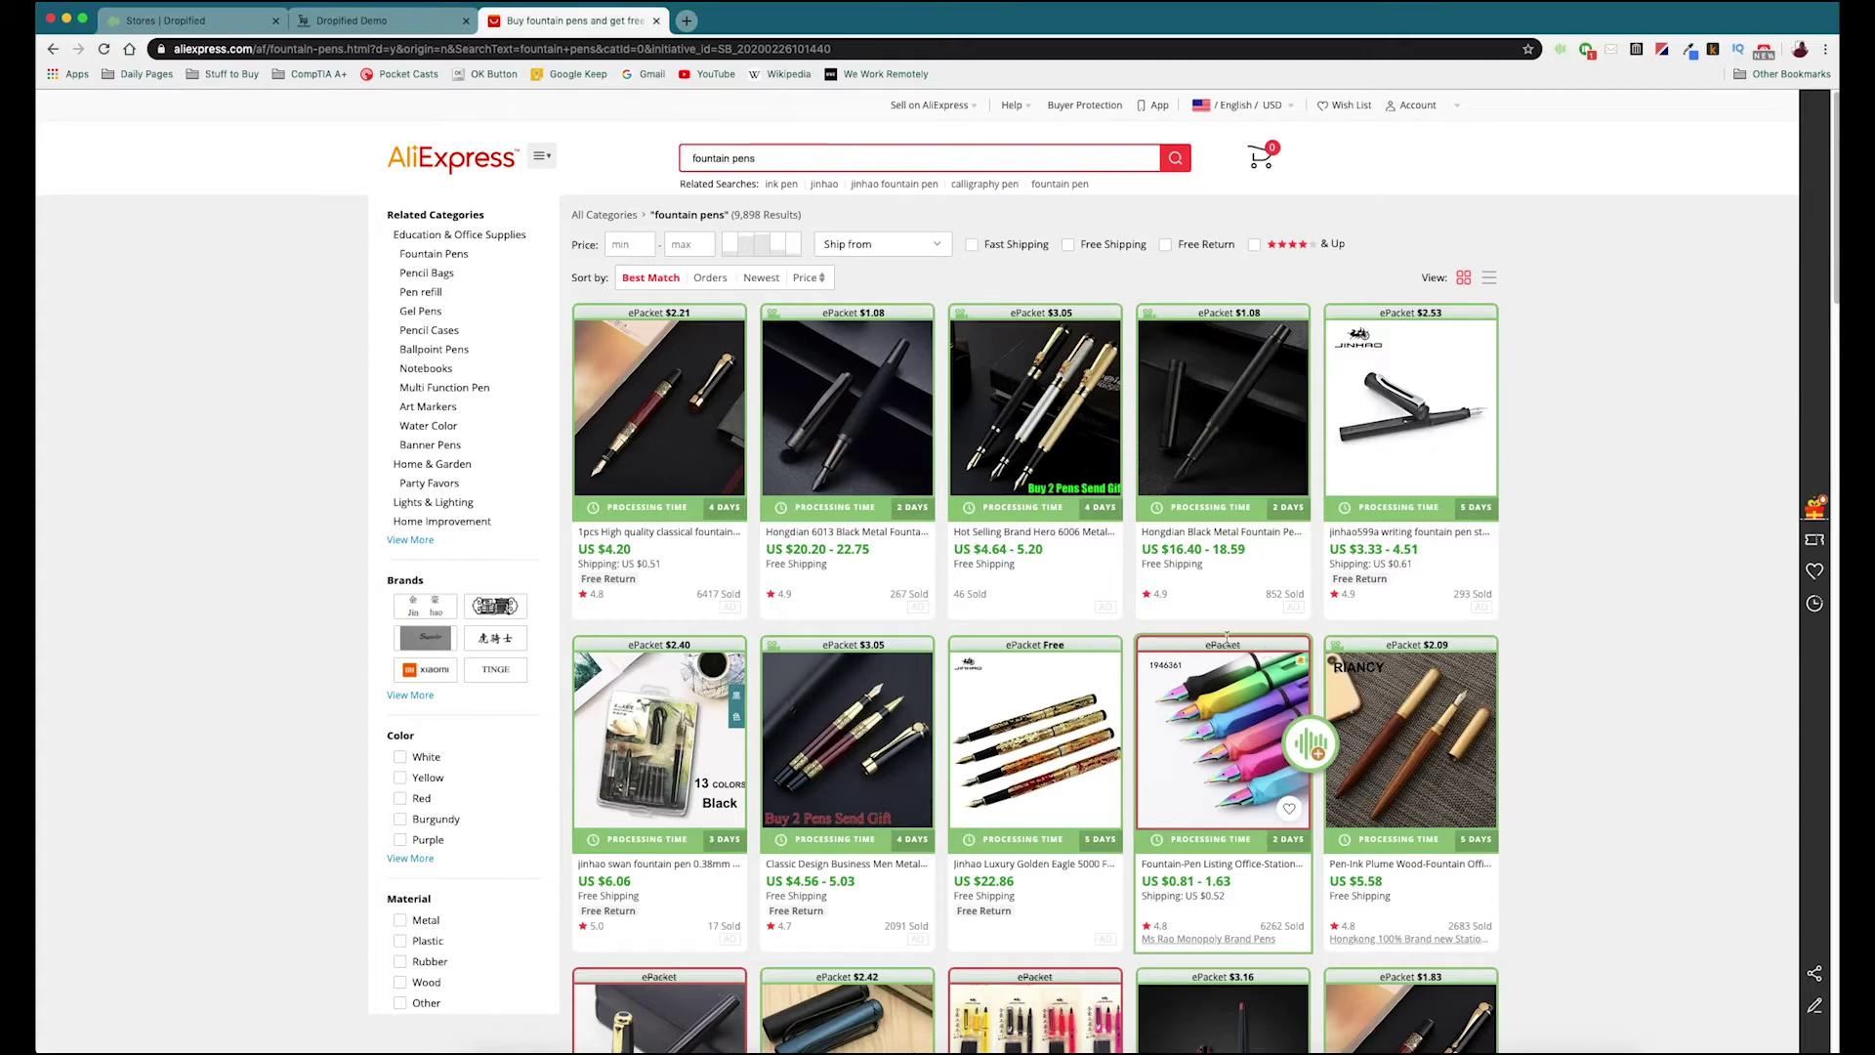
Step: Enable Hide Products Without ePacket in the Dropified extension's options and close them
{"action": "left_click", "coordinate": [1560, 49]}
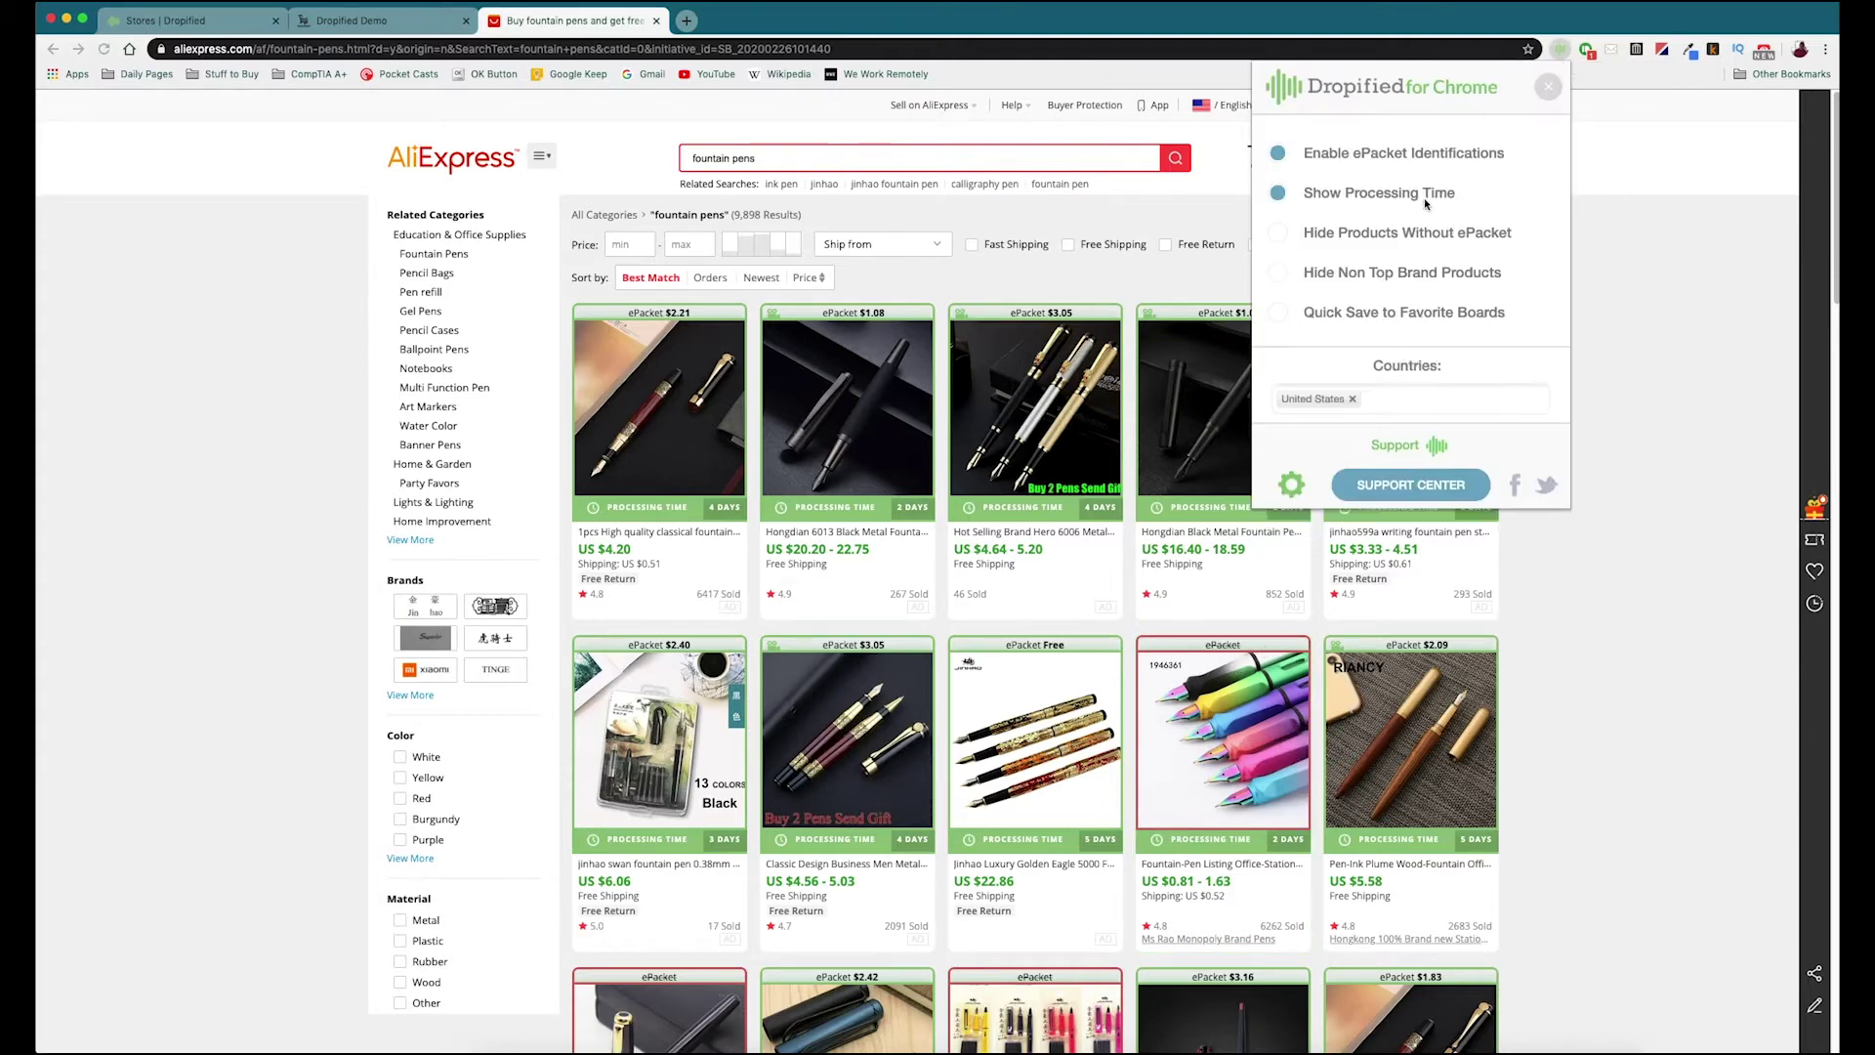
{"action": "left_click", "coordinate": [1336, 239]}
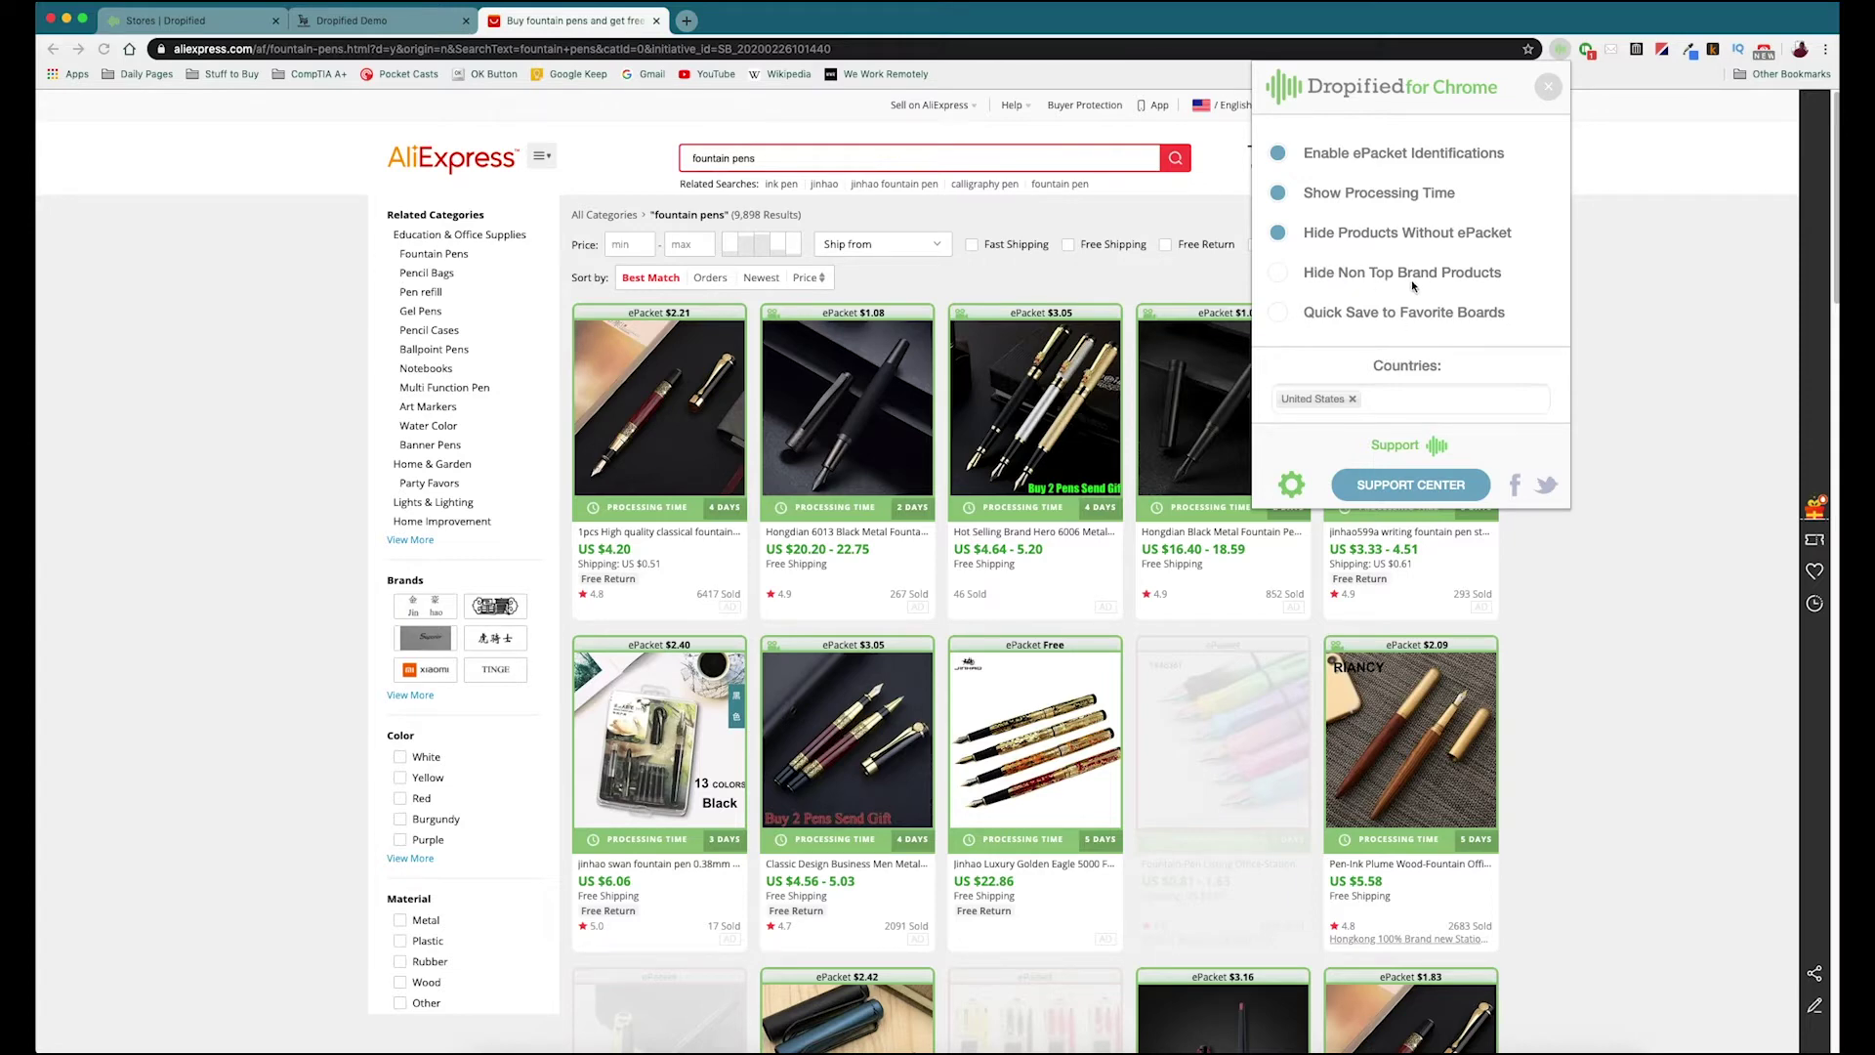
{"action": "left_click", "coordinate": [1658, 346]}
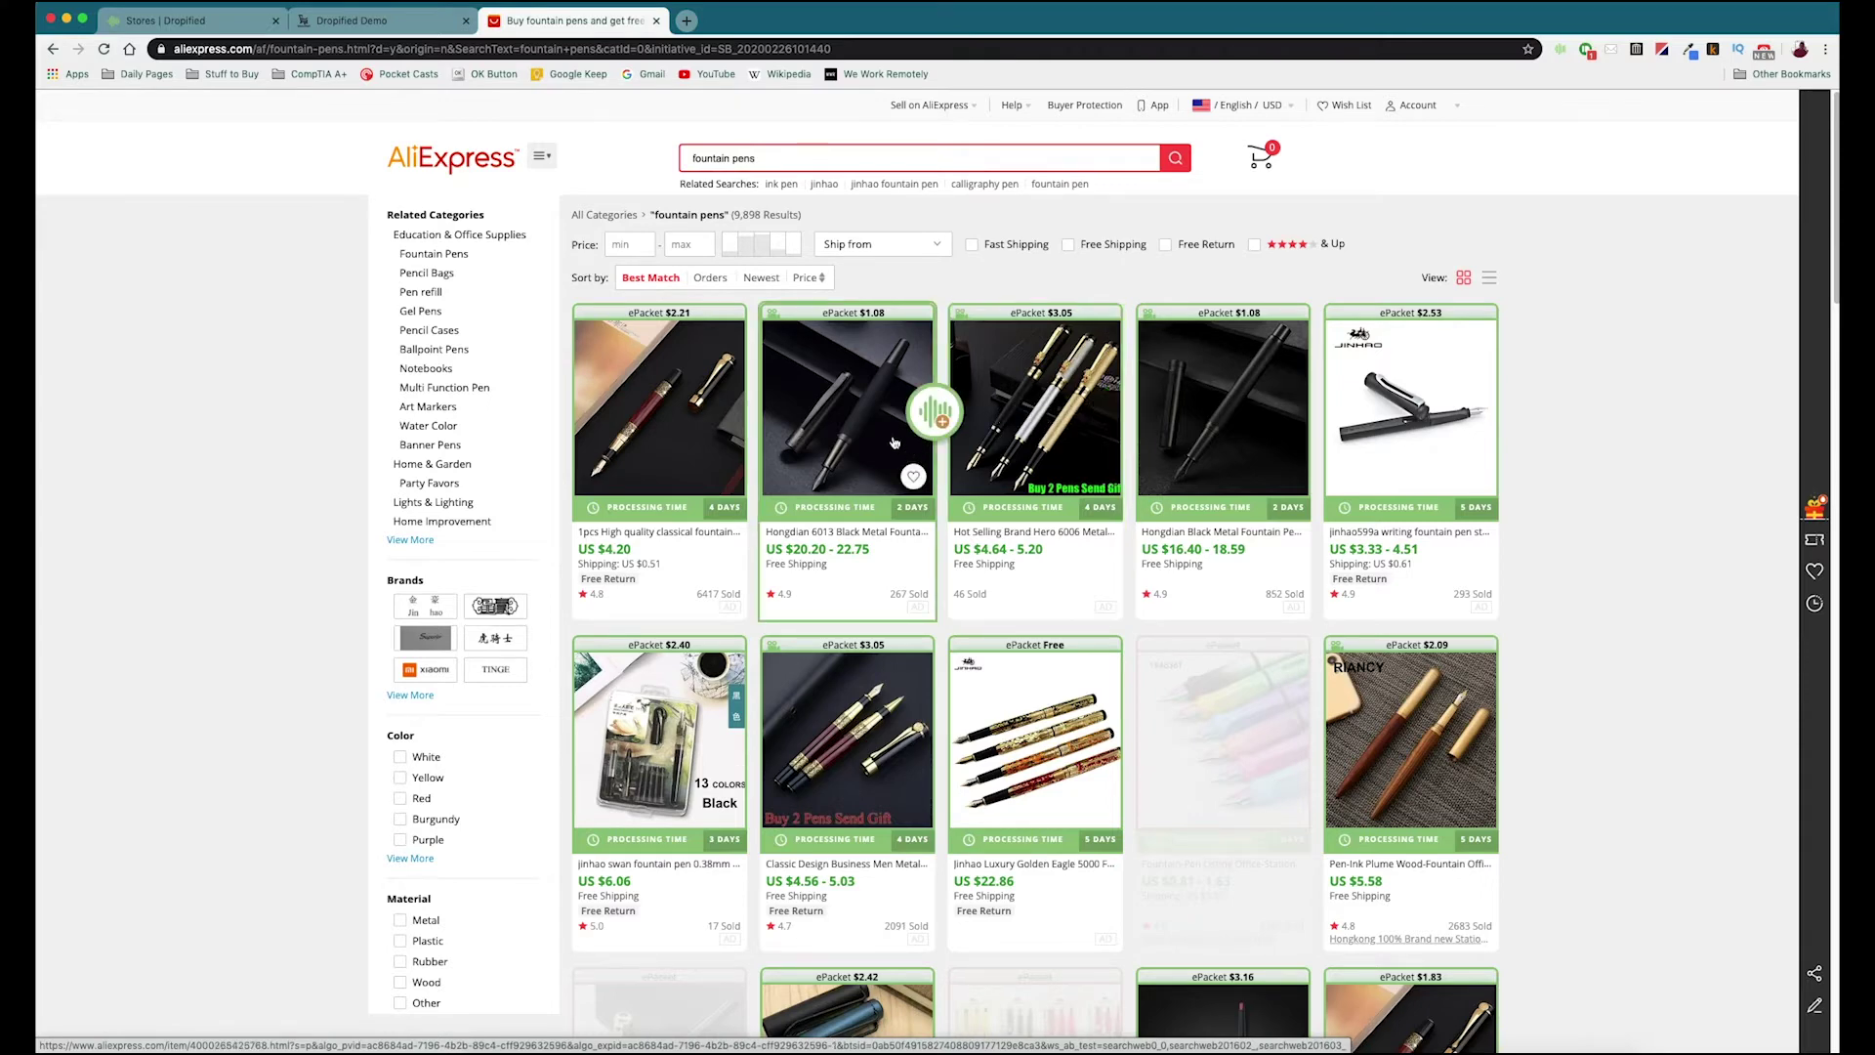
Step: Open the Hongdian 6013 Black Metal Fountain Pen listing, review it, and bring up its import form in the Dropified extension
{"action": "left_click", "coordinate": [814, 421]}
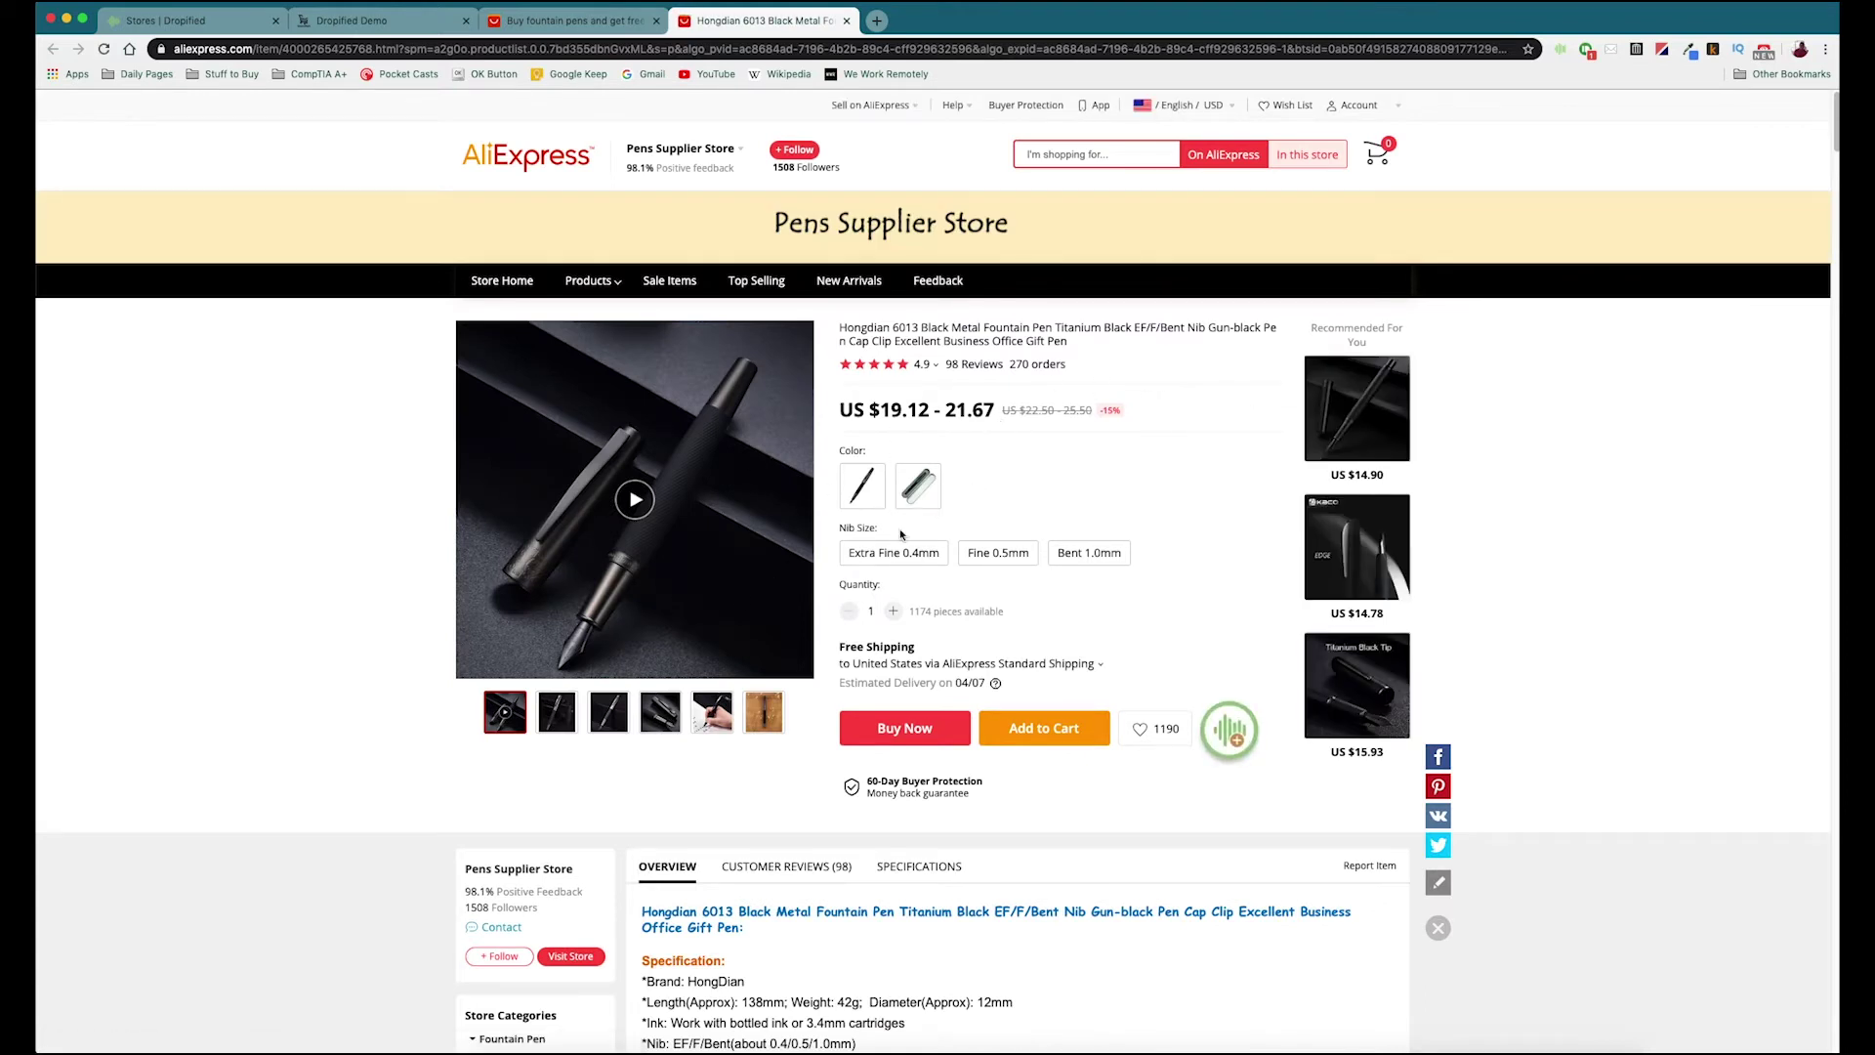
{"action": "left_click", "coordinate": [998, 553]}
{"action": "scroll", "coordinate": [1113, 549], "scroll_direction": "down", "scroll_amount": 3}
{"action": "scroll", "coordinate": [1128, 544], "scroll_direction": "down", "scroll_amount": 5}
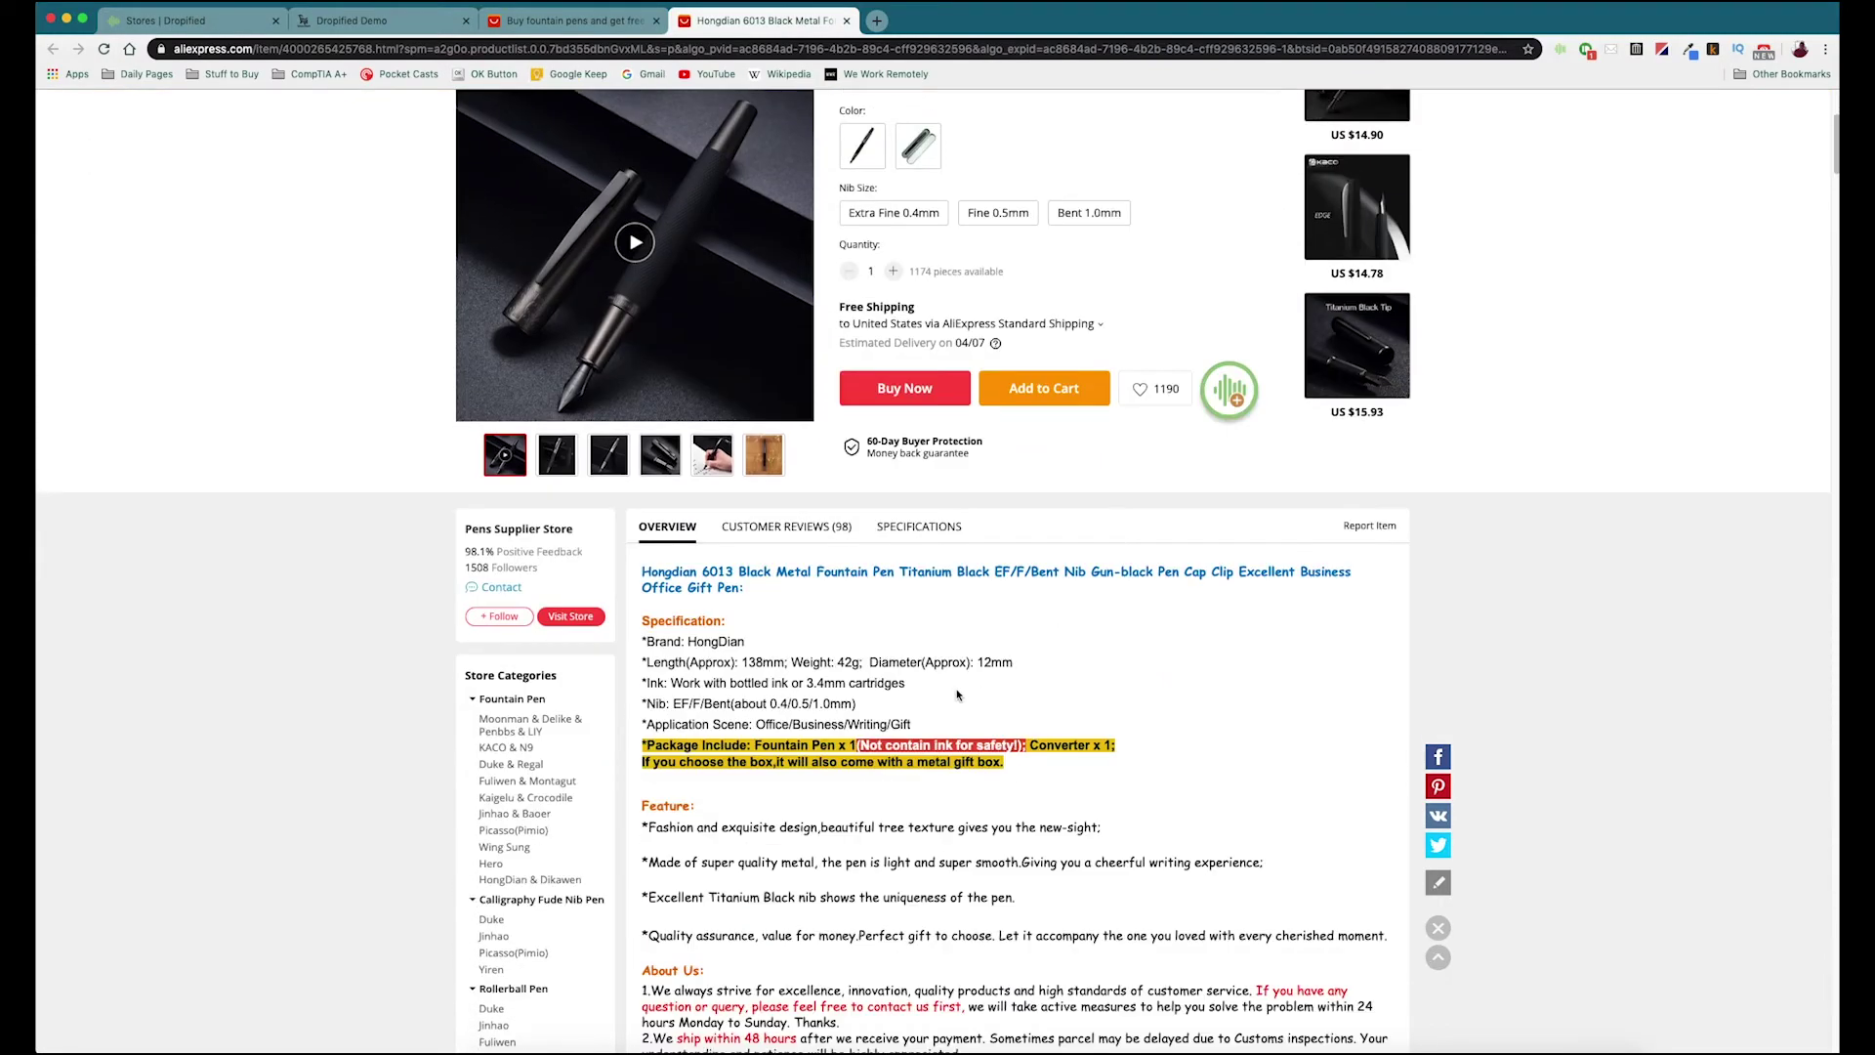
{"action": "scroll", "coordinate": [907, 677], "scroll_direction": "up", "scroll_amount": 7}
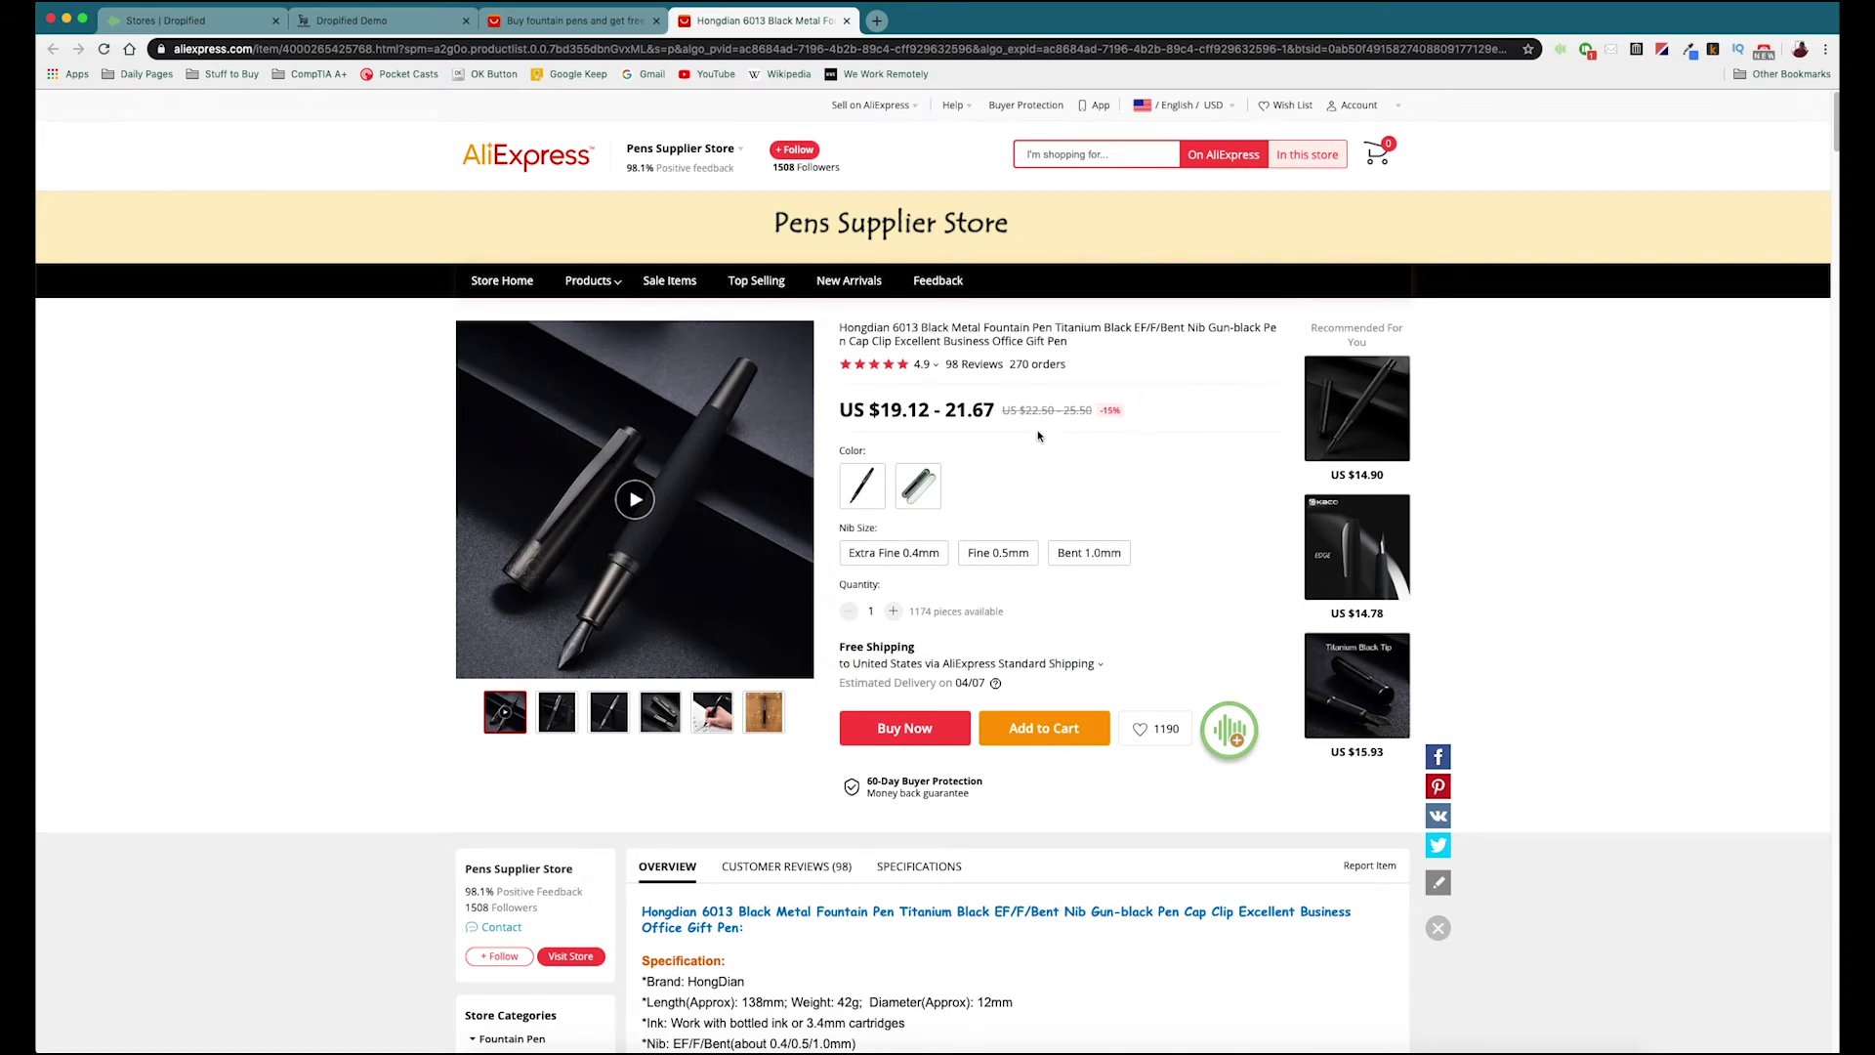
{"action": "left_click", "coordinate": [1562, 51]}
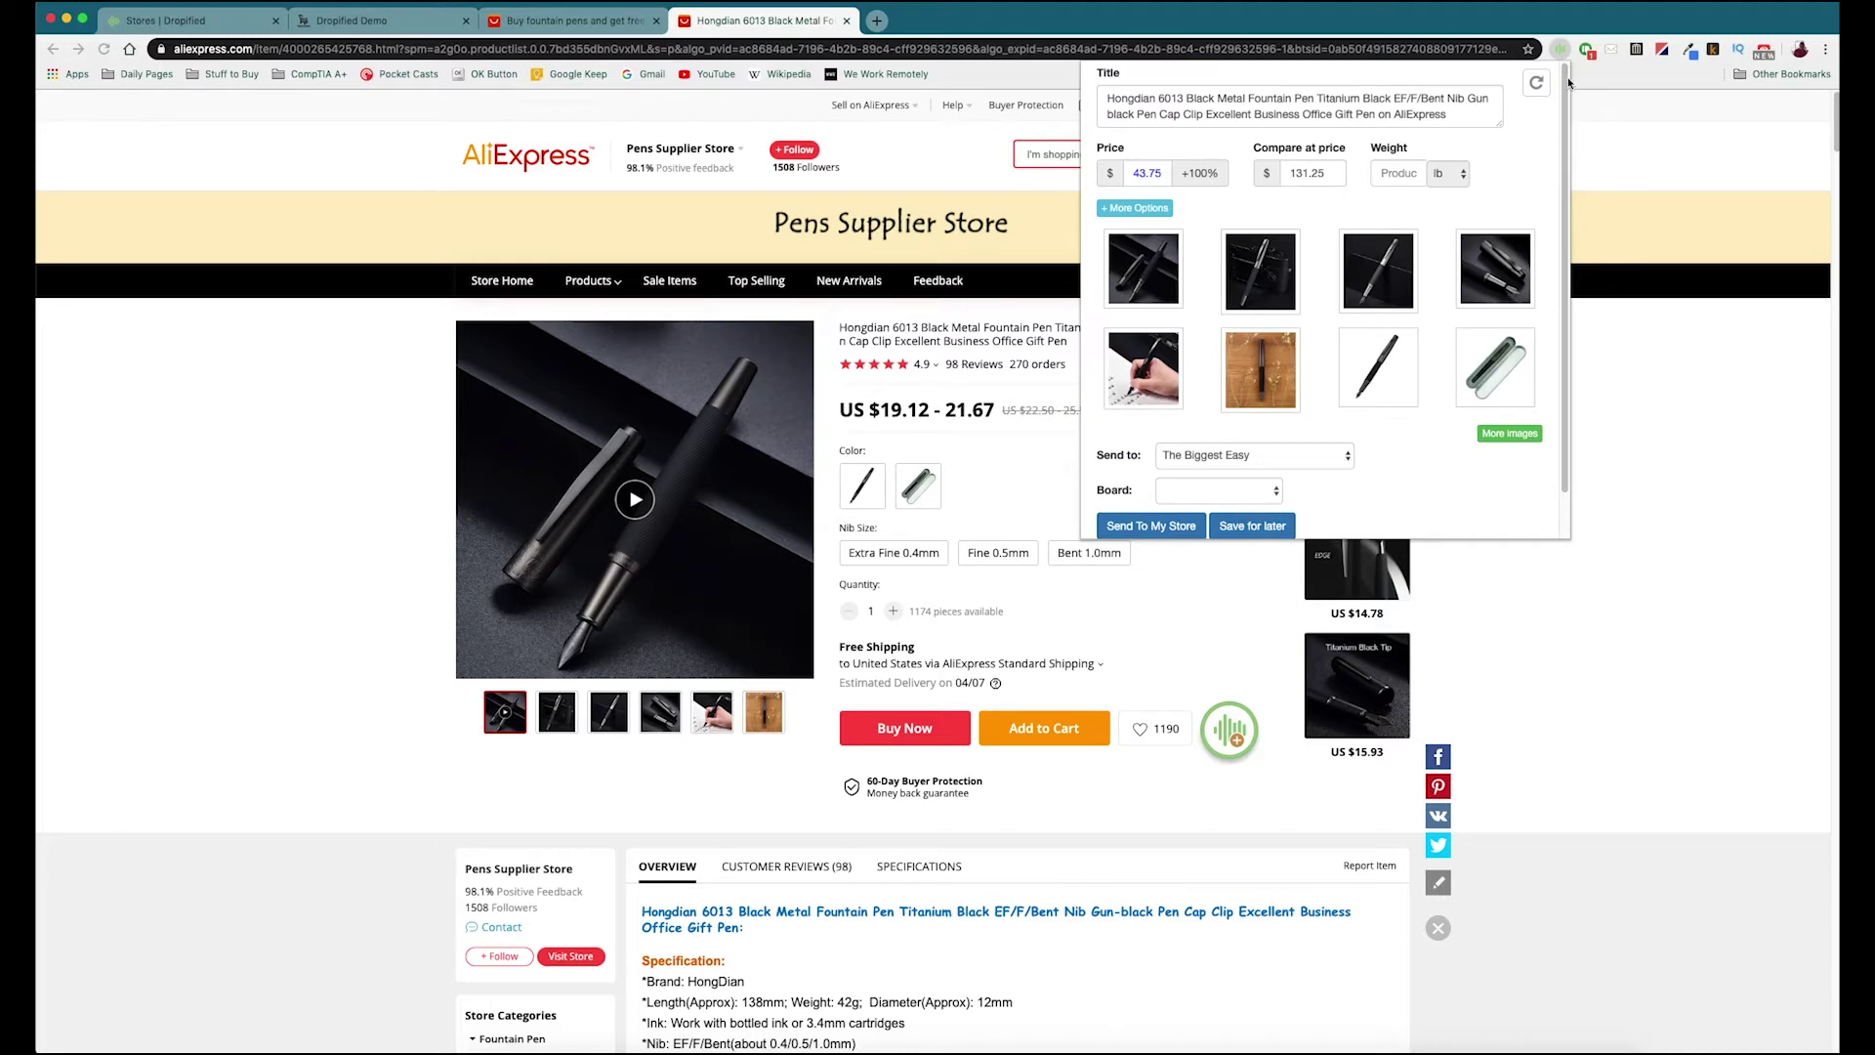
Step: Retitle the product "Fountain Pen" and remove its first image and the pen case image from the import
{"action": "left_click_drag", "start_coordinate": [1468, 119], "coordinate": [1058, 78]}
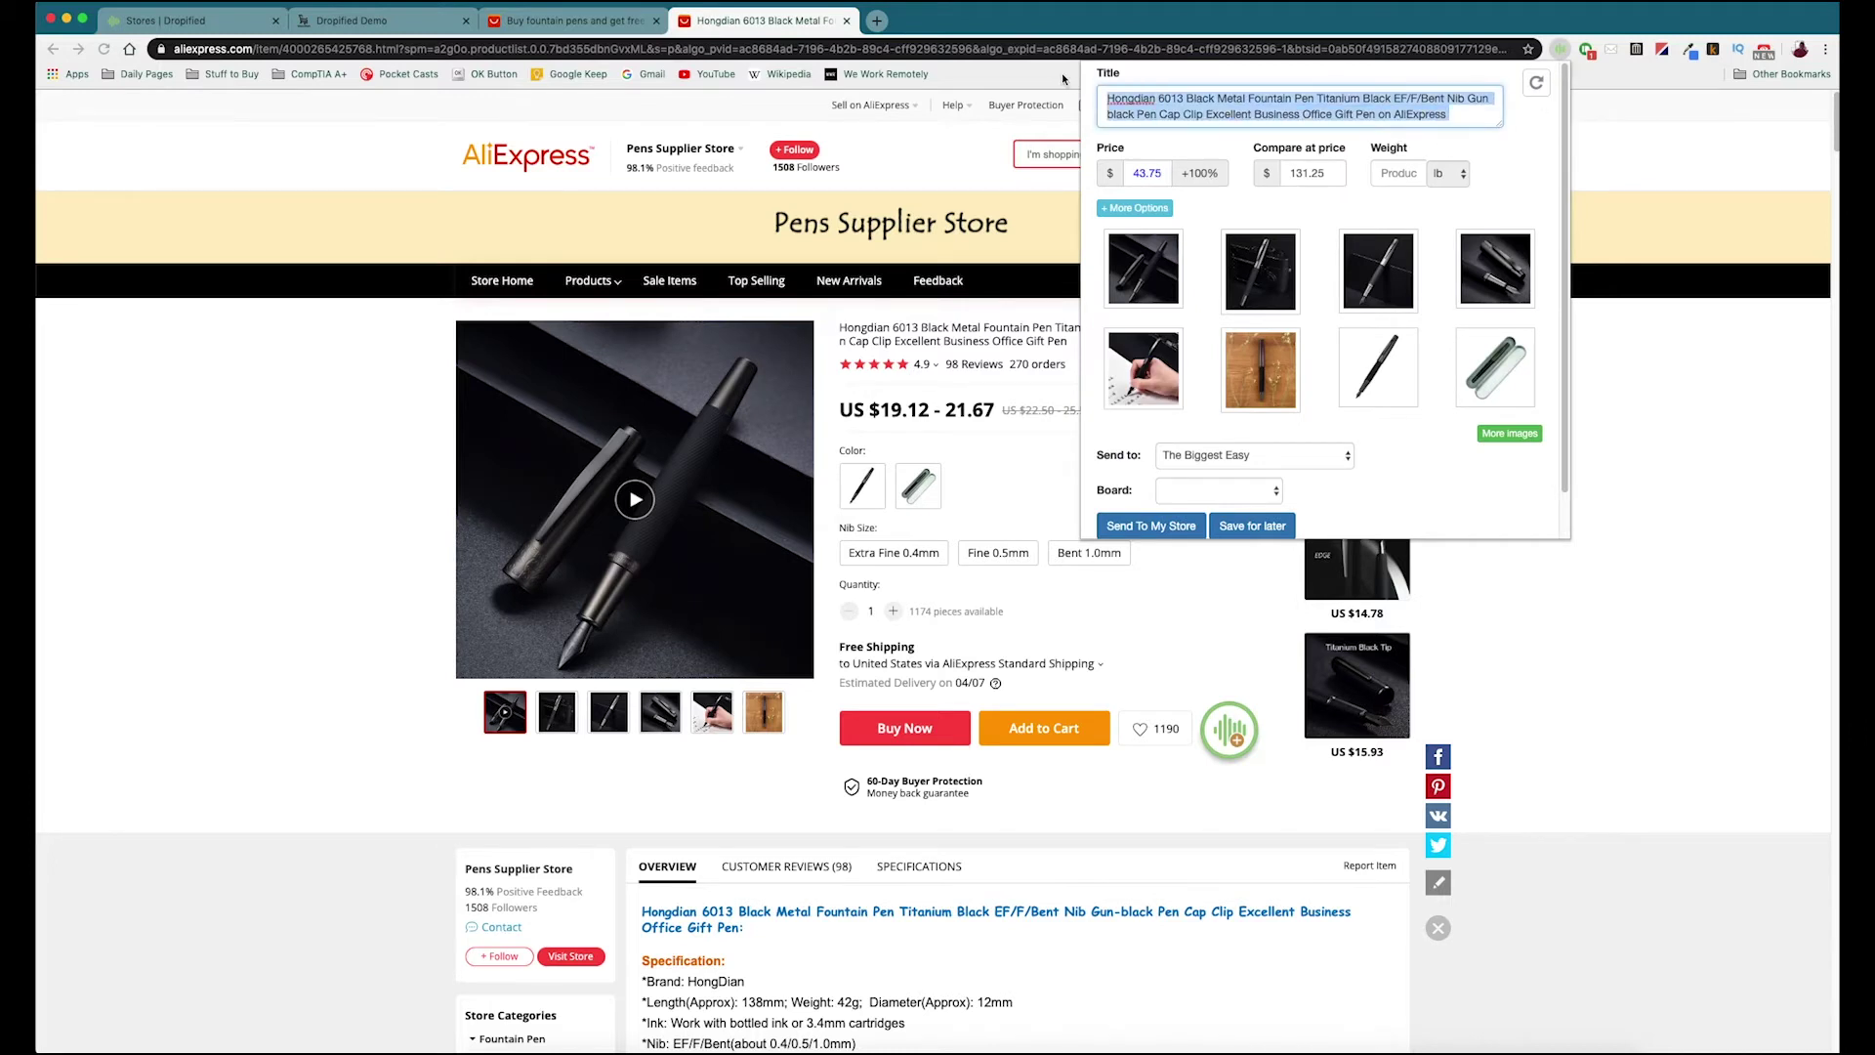
{"action": "type", "text": "Fountain Pen"}
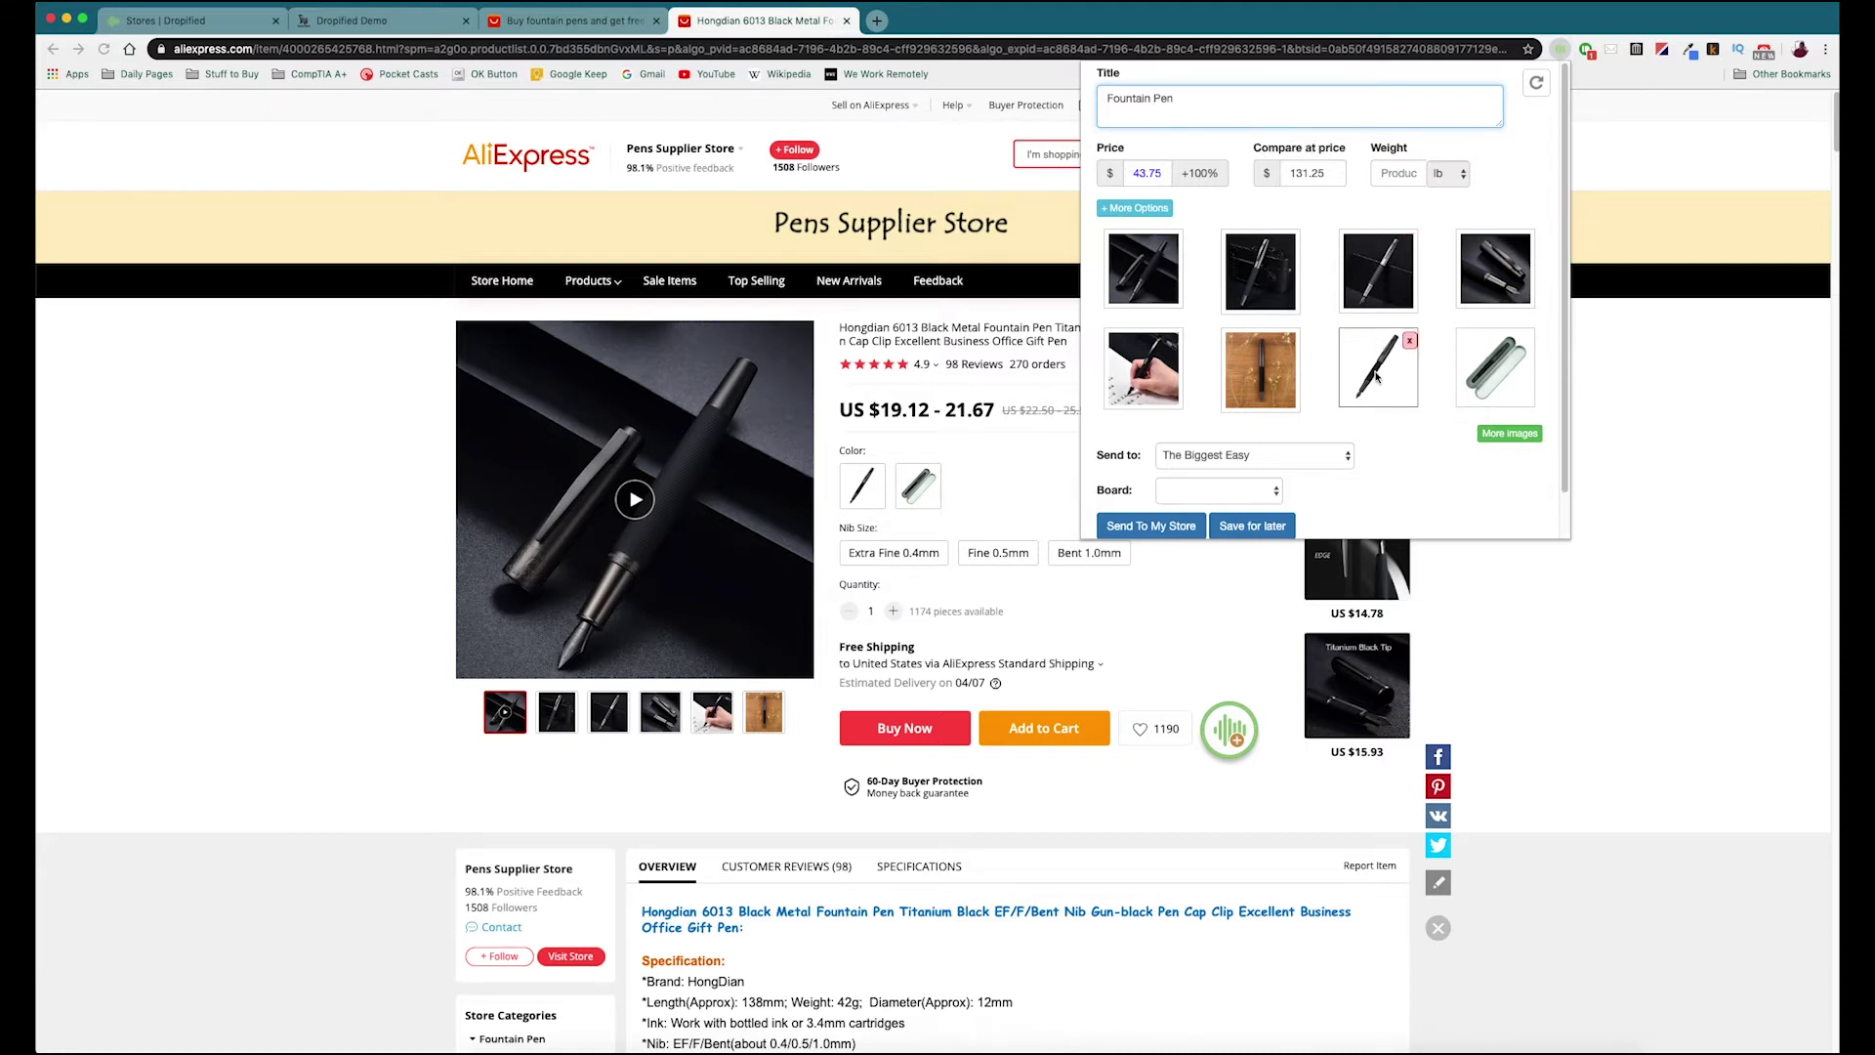
{"action": "mouse_move", "coordinate": [1153, 286]}
{"action": "mouse_move", "coordinate": [1277, 282]}
{"action": "left_click", "coordinate": [1175, 241]}
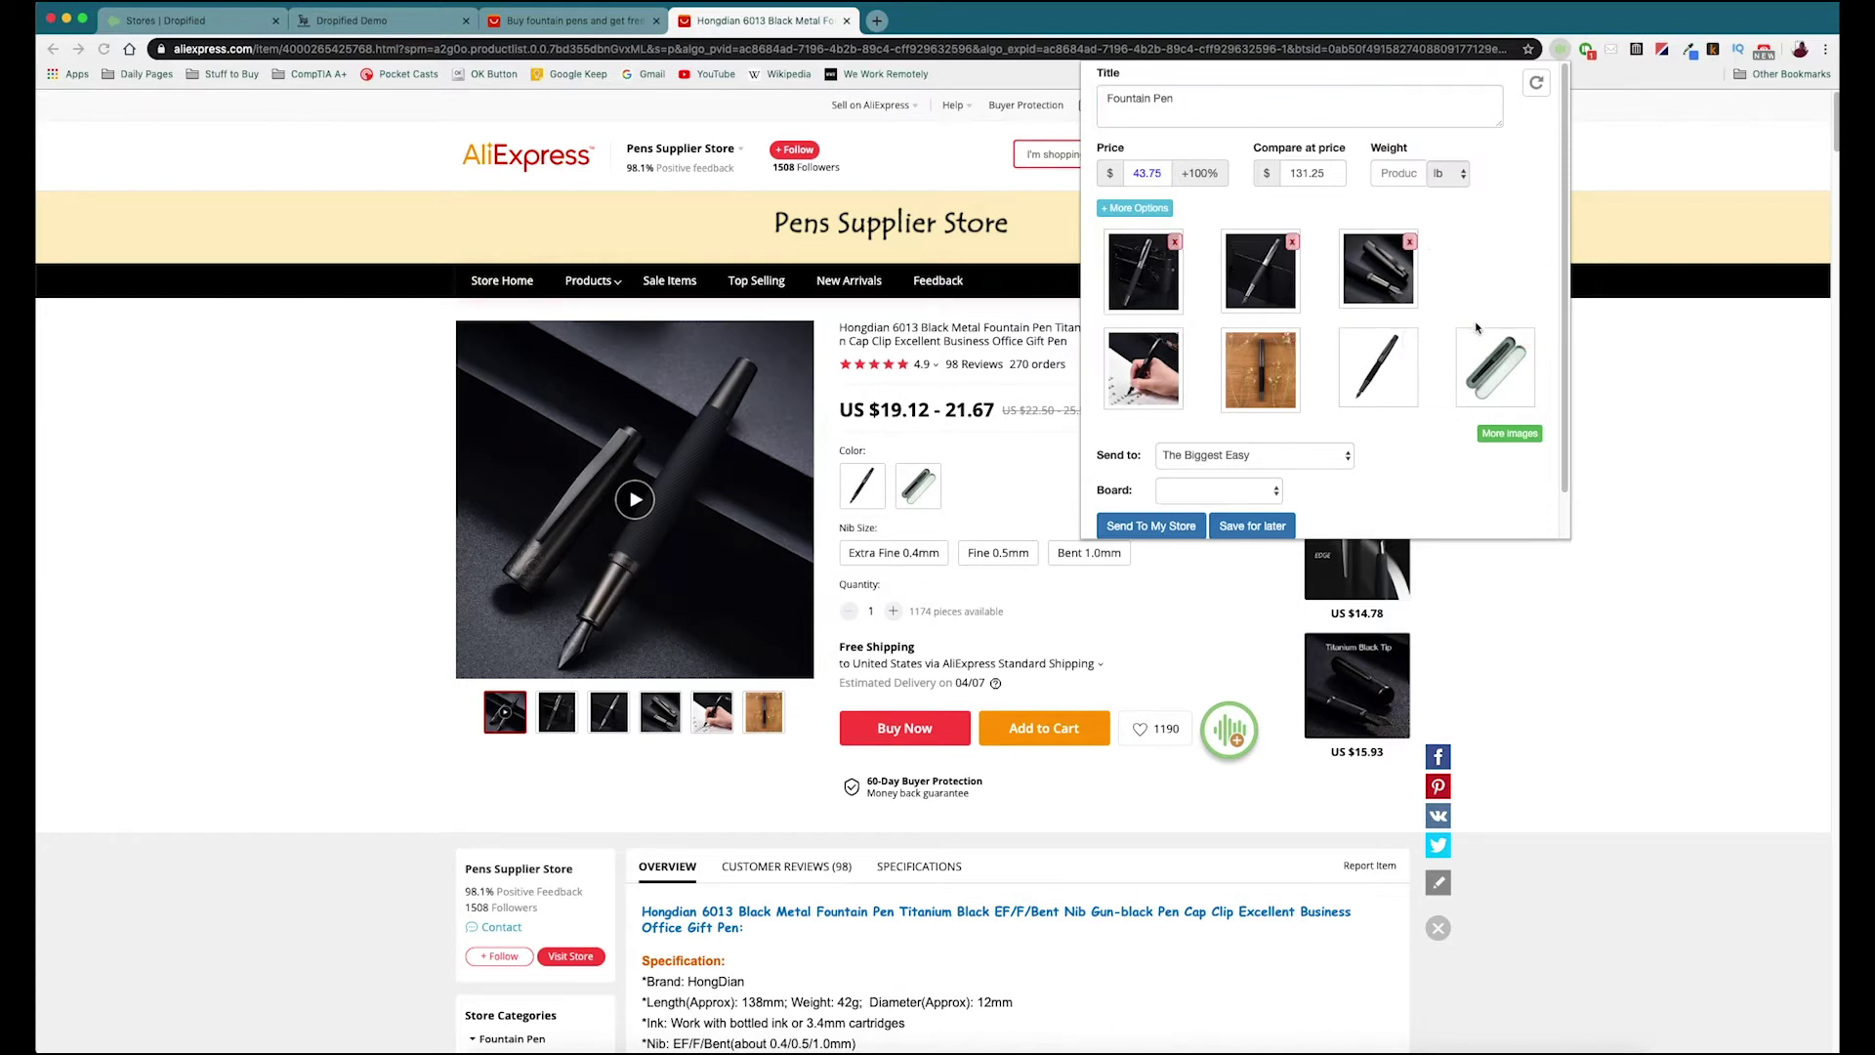
{"action": "left_click", "coordinate": [1528, 342]}
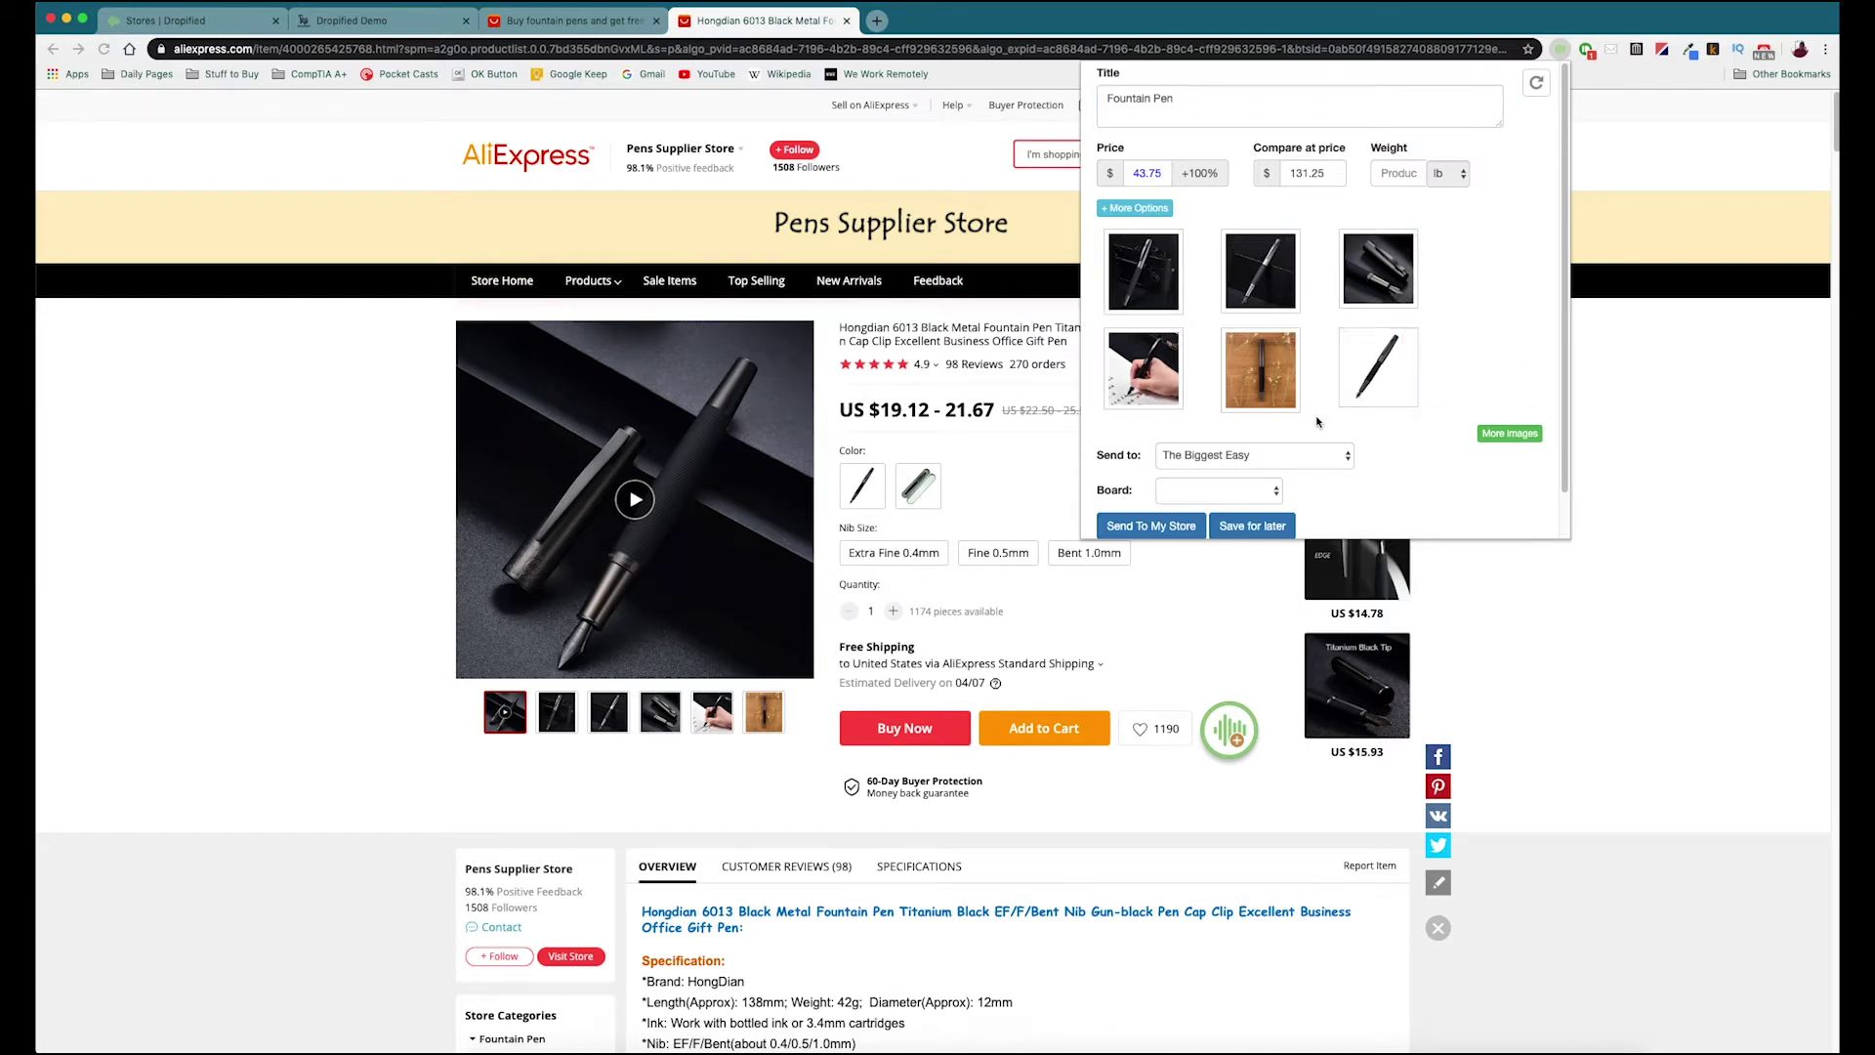
Step: Set the destination store to GrooveKart Test and send the fountain pen to it
{"action": "left_click", "coordinate": [1311, 458]}
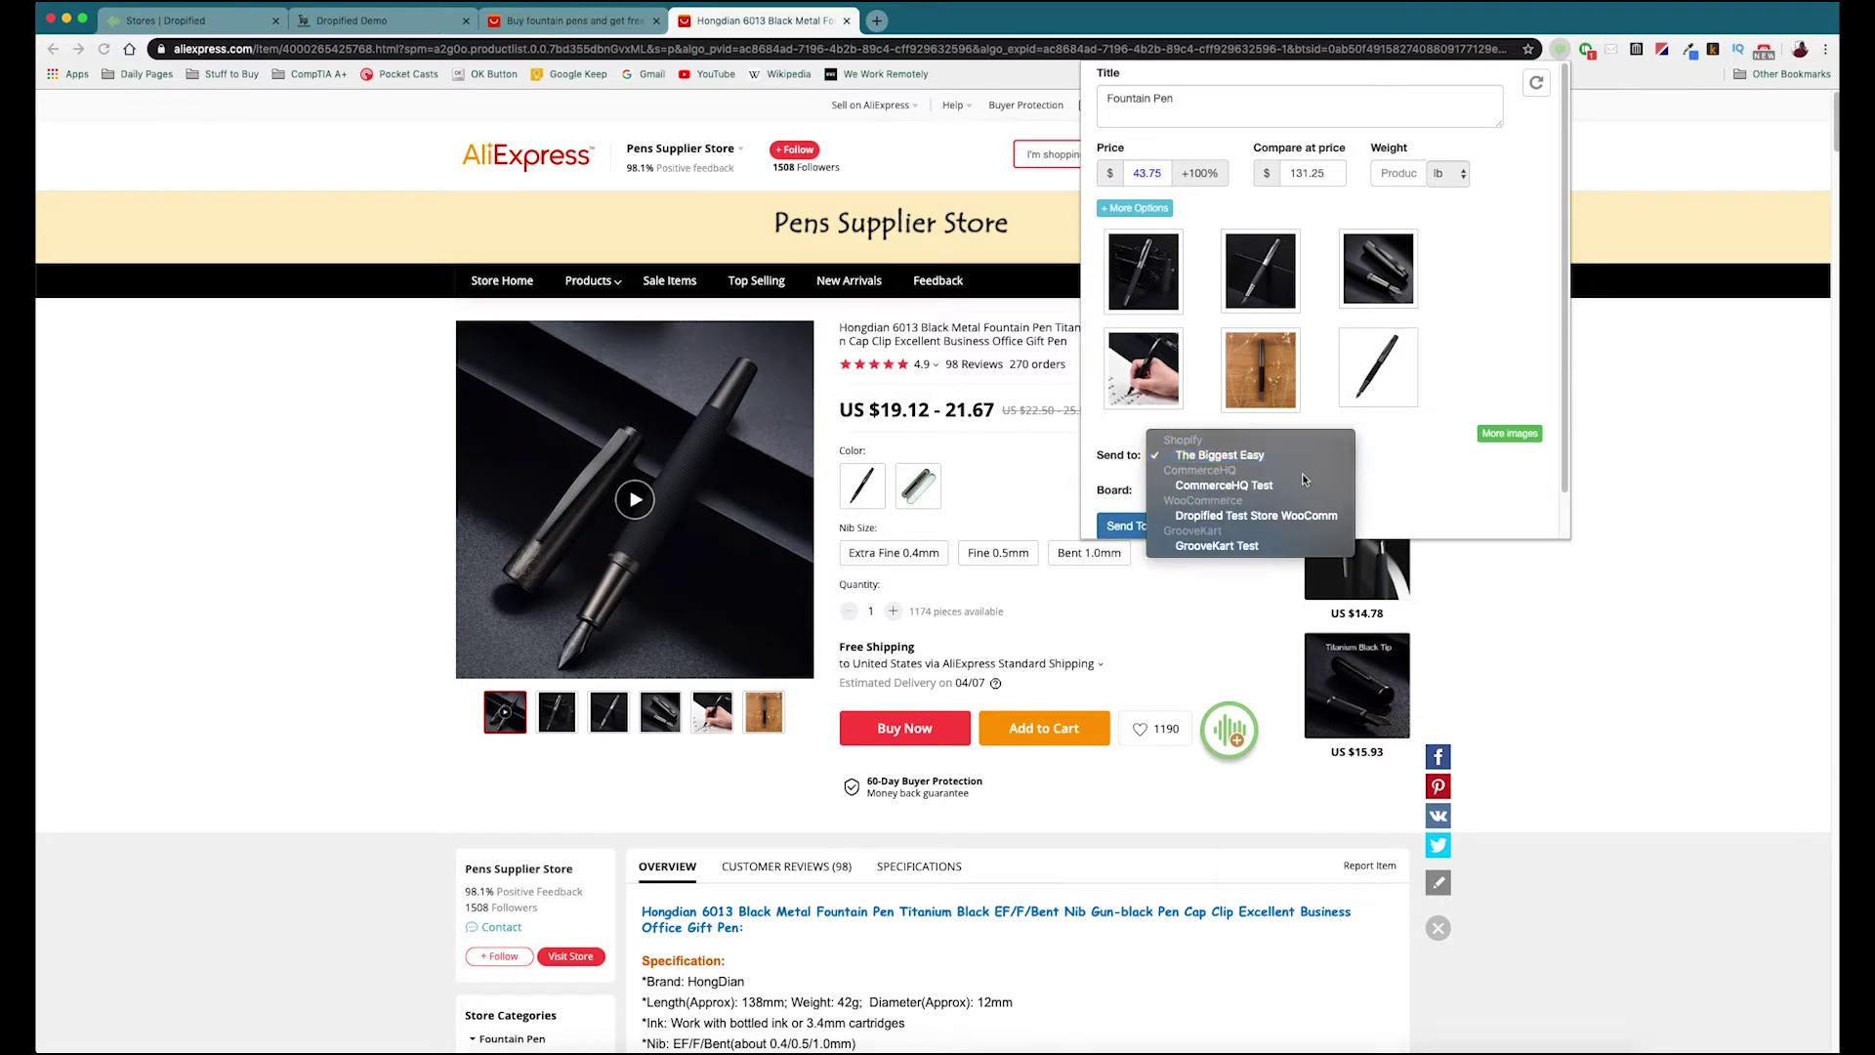
{"action": "left_click", "coordinate": [1221, 549]}
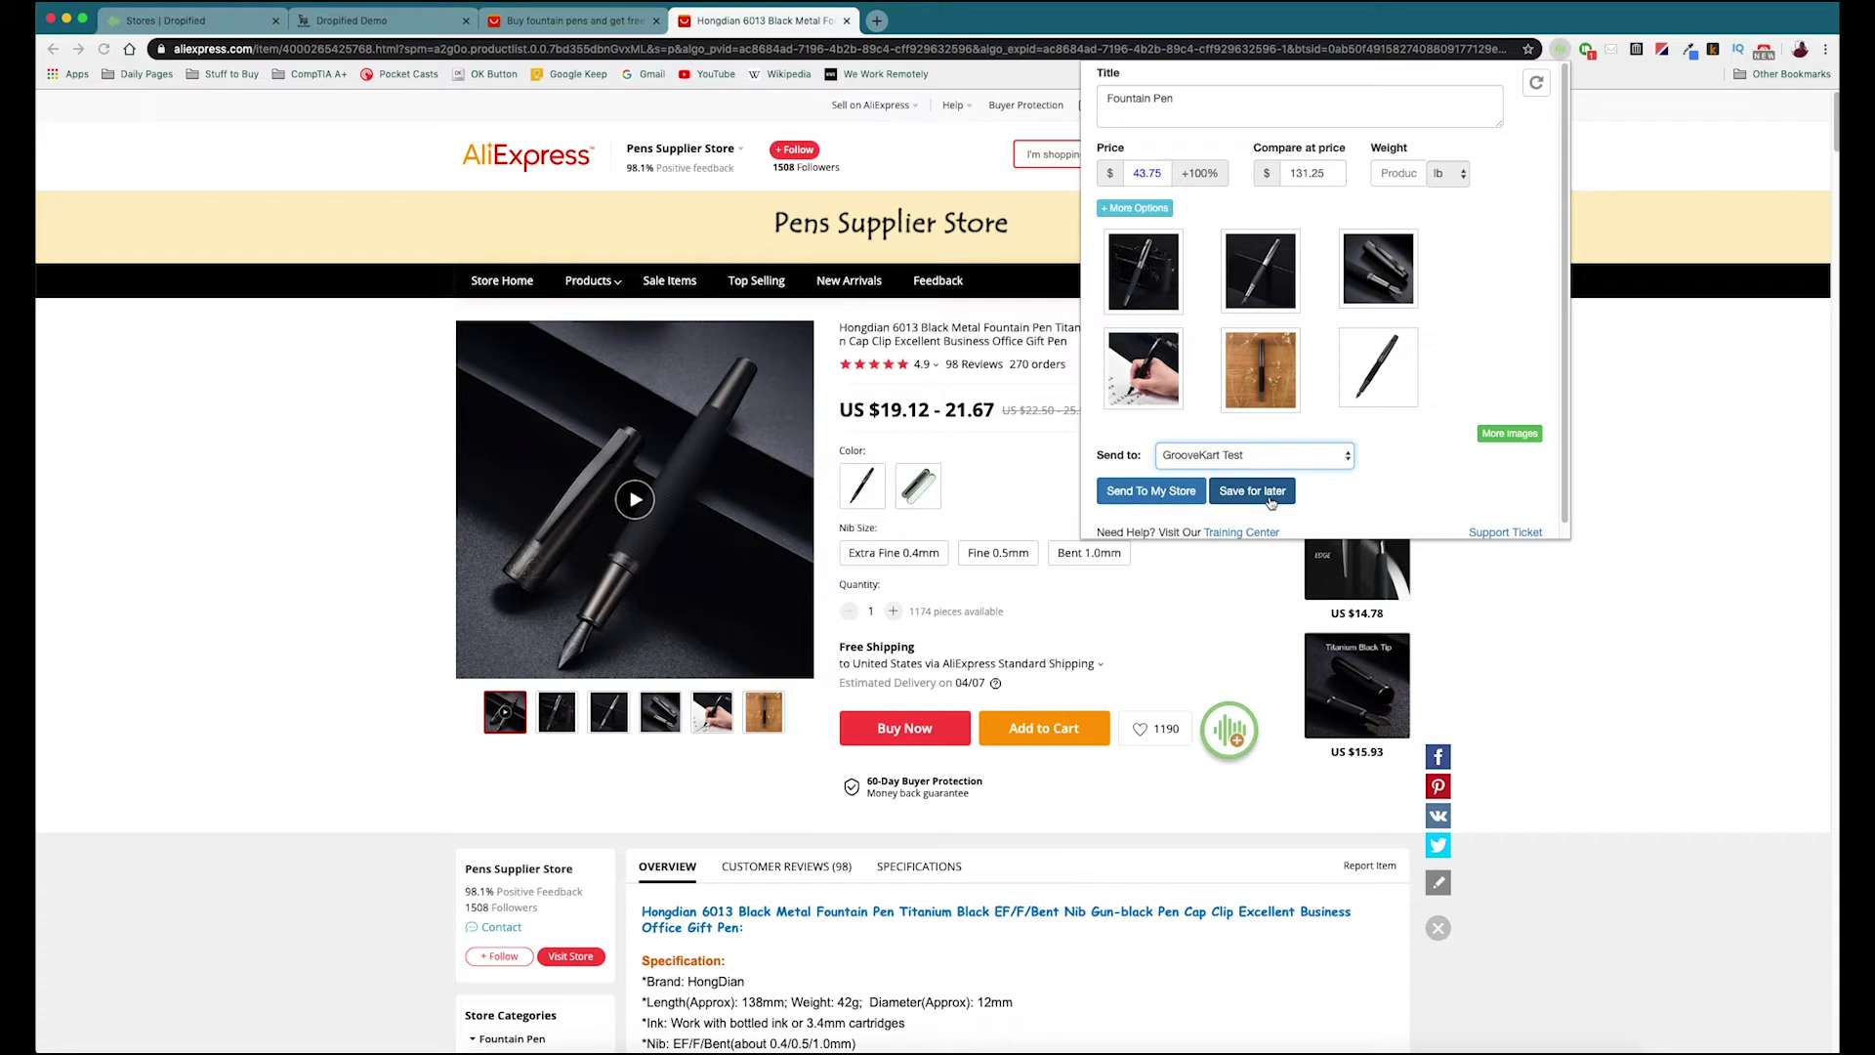
{"action": "left_click", "coordinate": [1153, 494]}
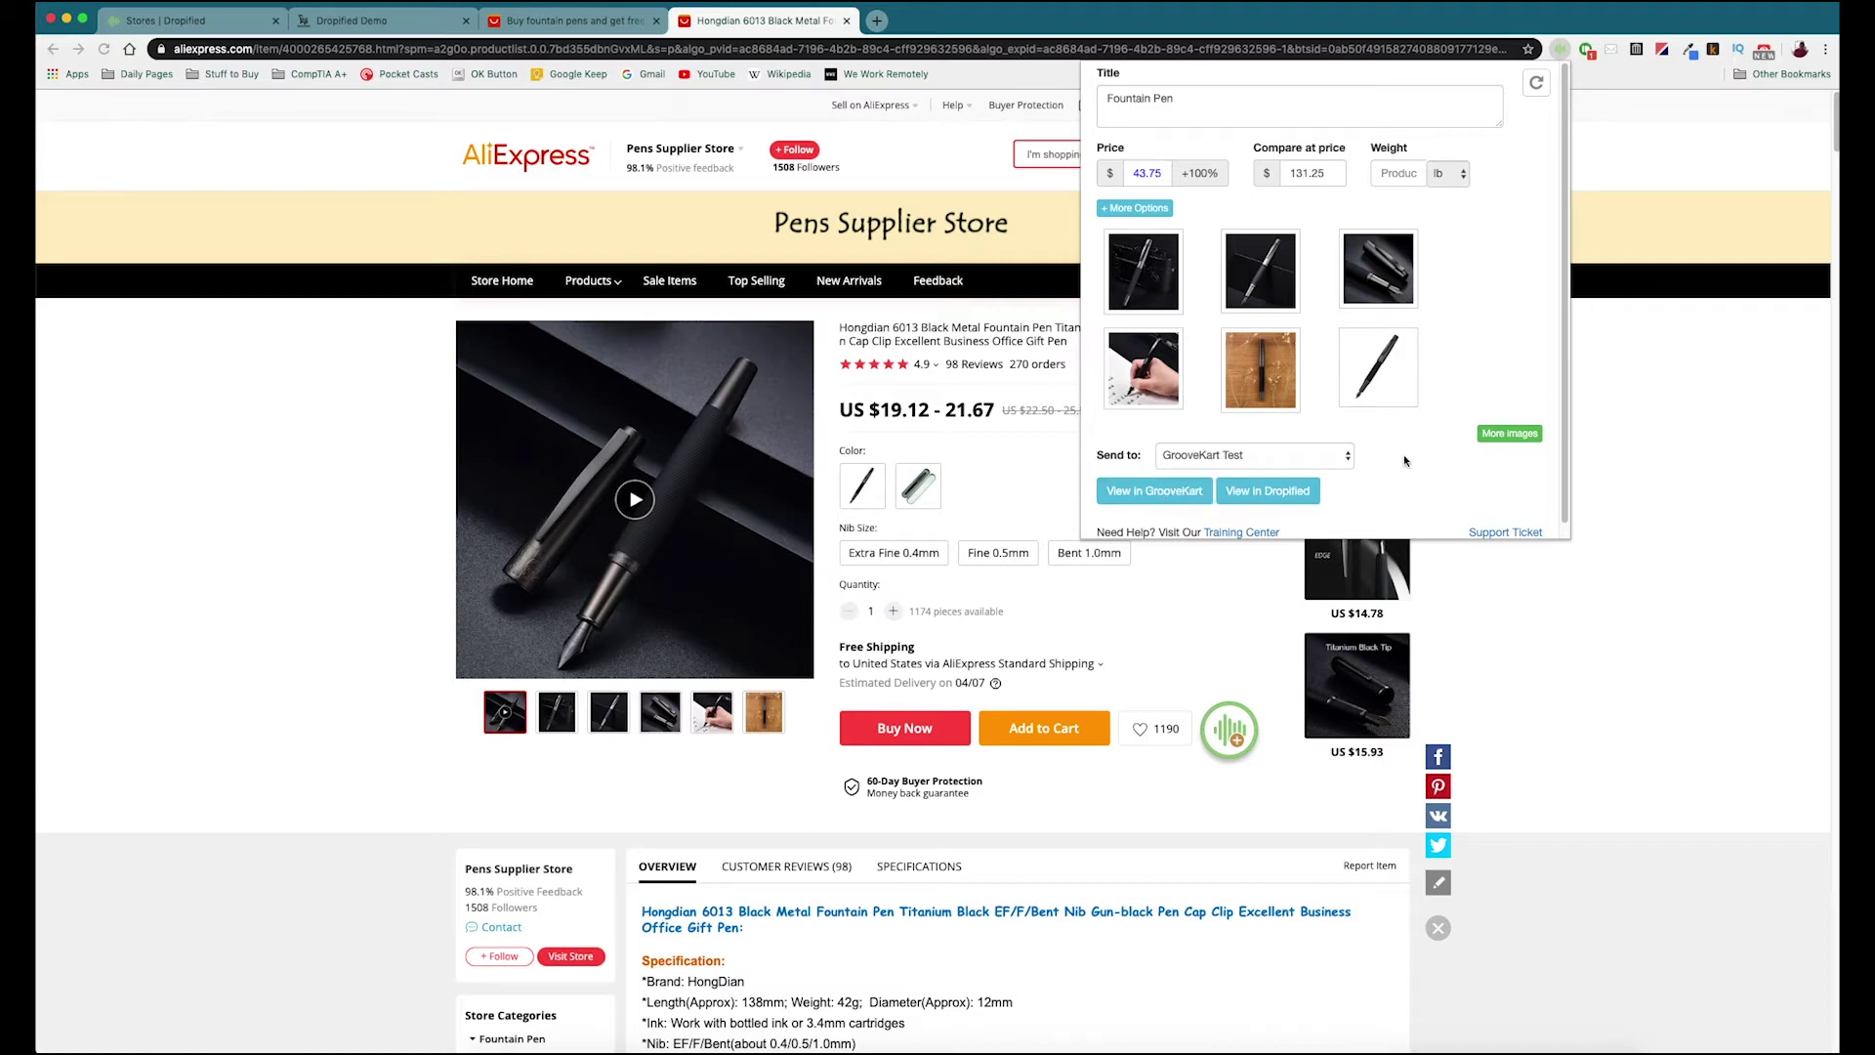
Step: Open the imported Fountain Pen in GrooveKart, pass the robot check, and review its images, pricing and variants, and product page layout
{"action": "left_click", "coordinate": [1156, 493]}
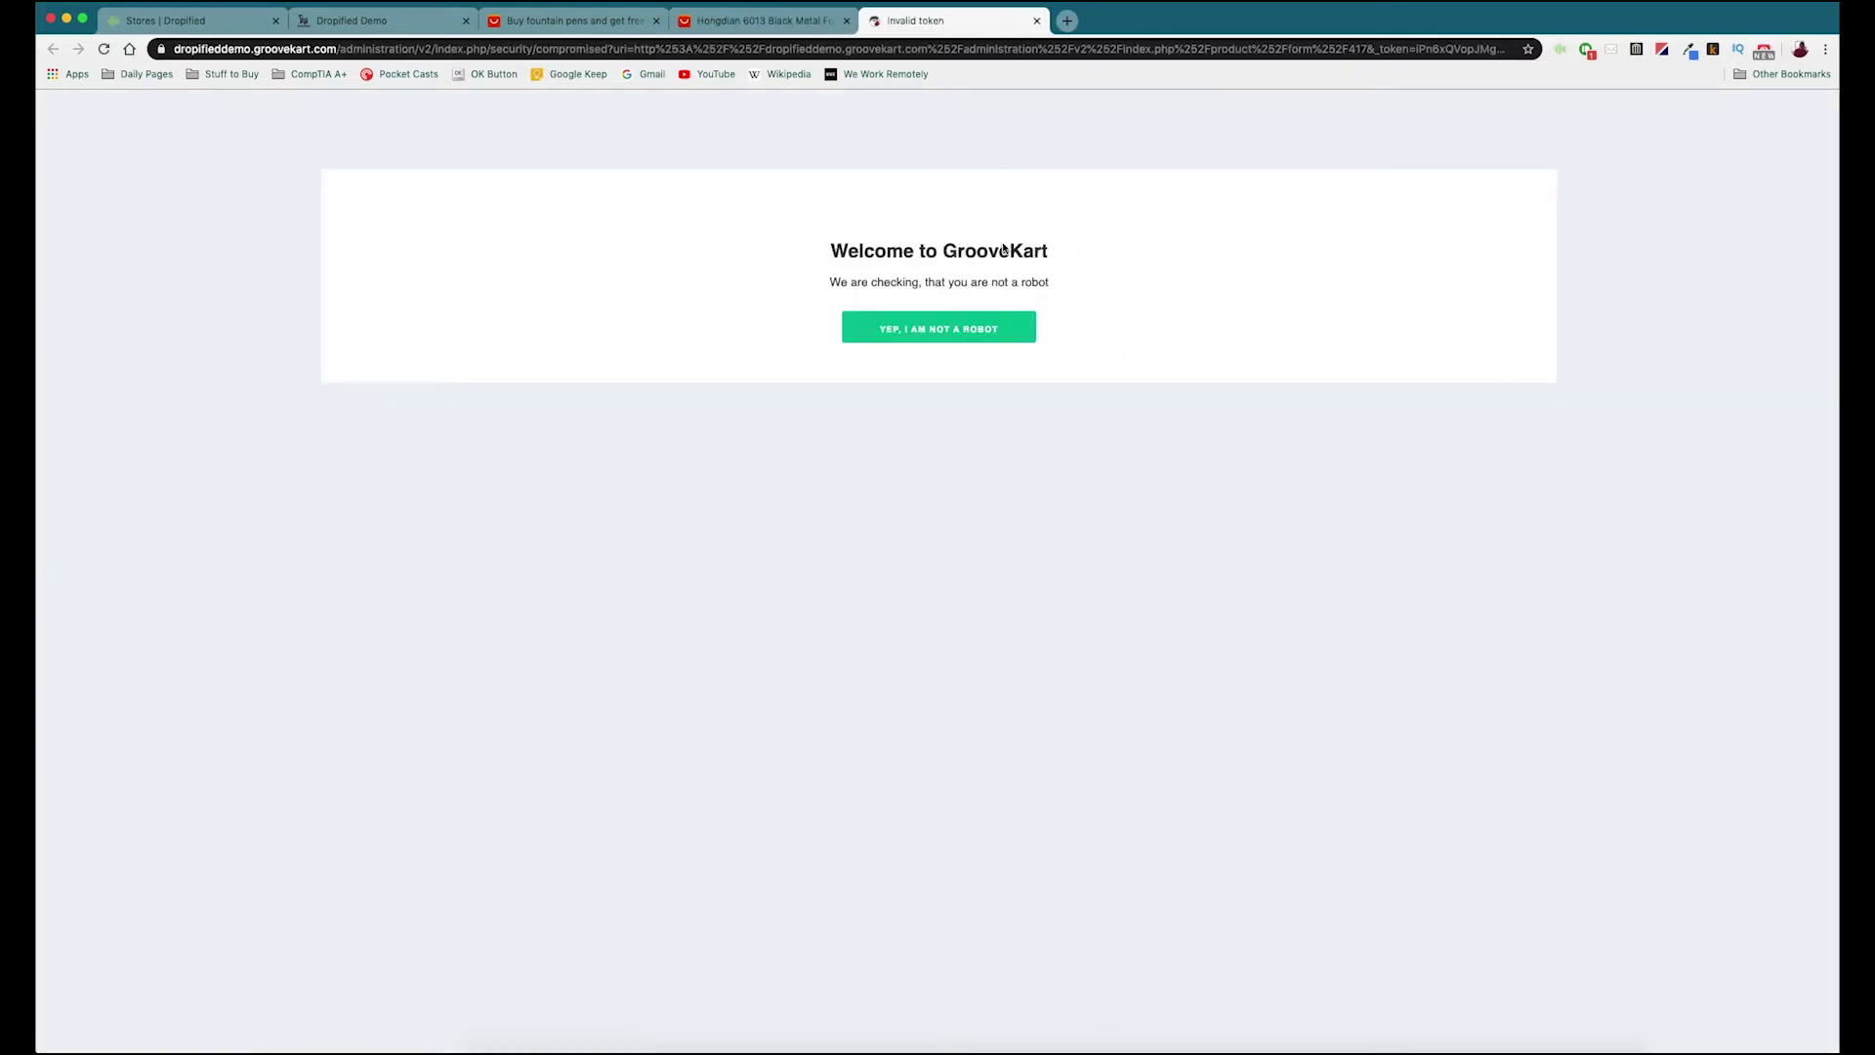
{"action": "left_click", "coordinate": [958, 337]}
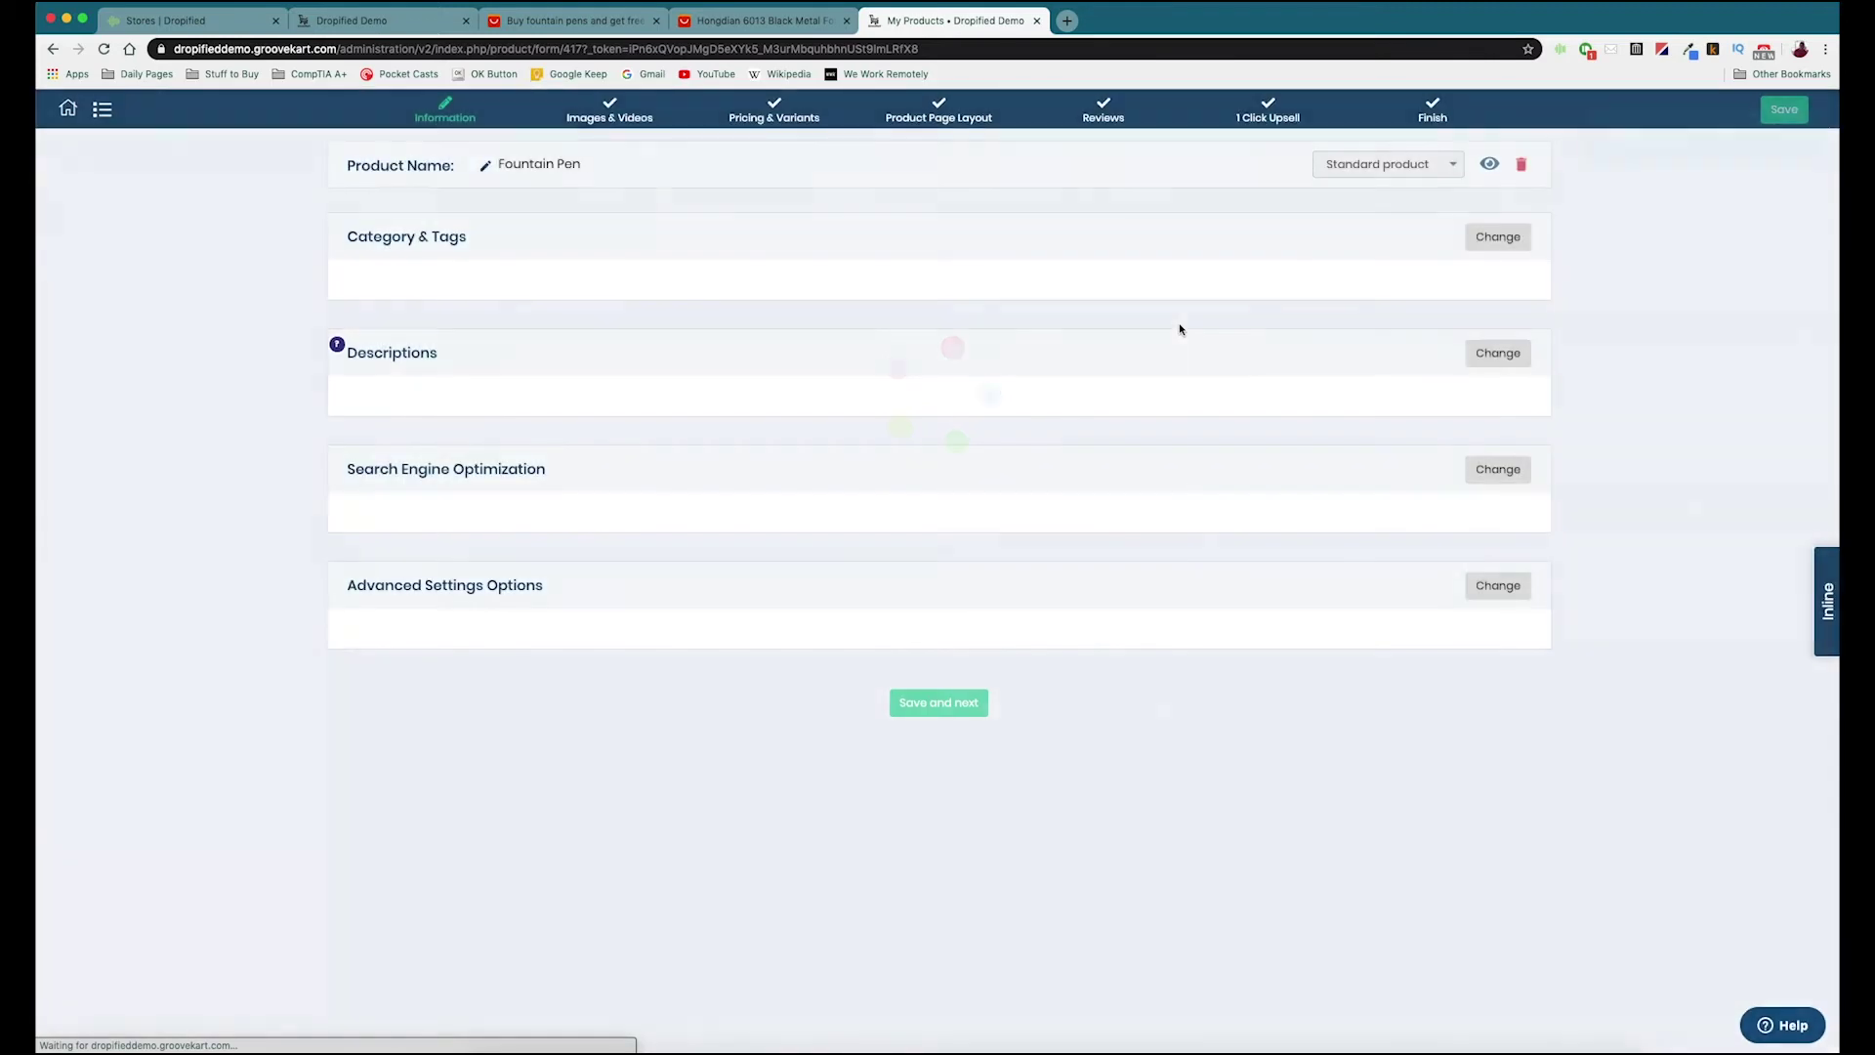
{"action": "left_click", "coordinate": [607, 115]}
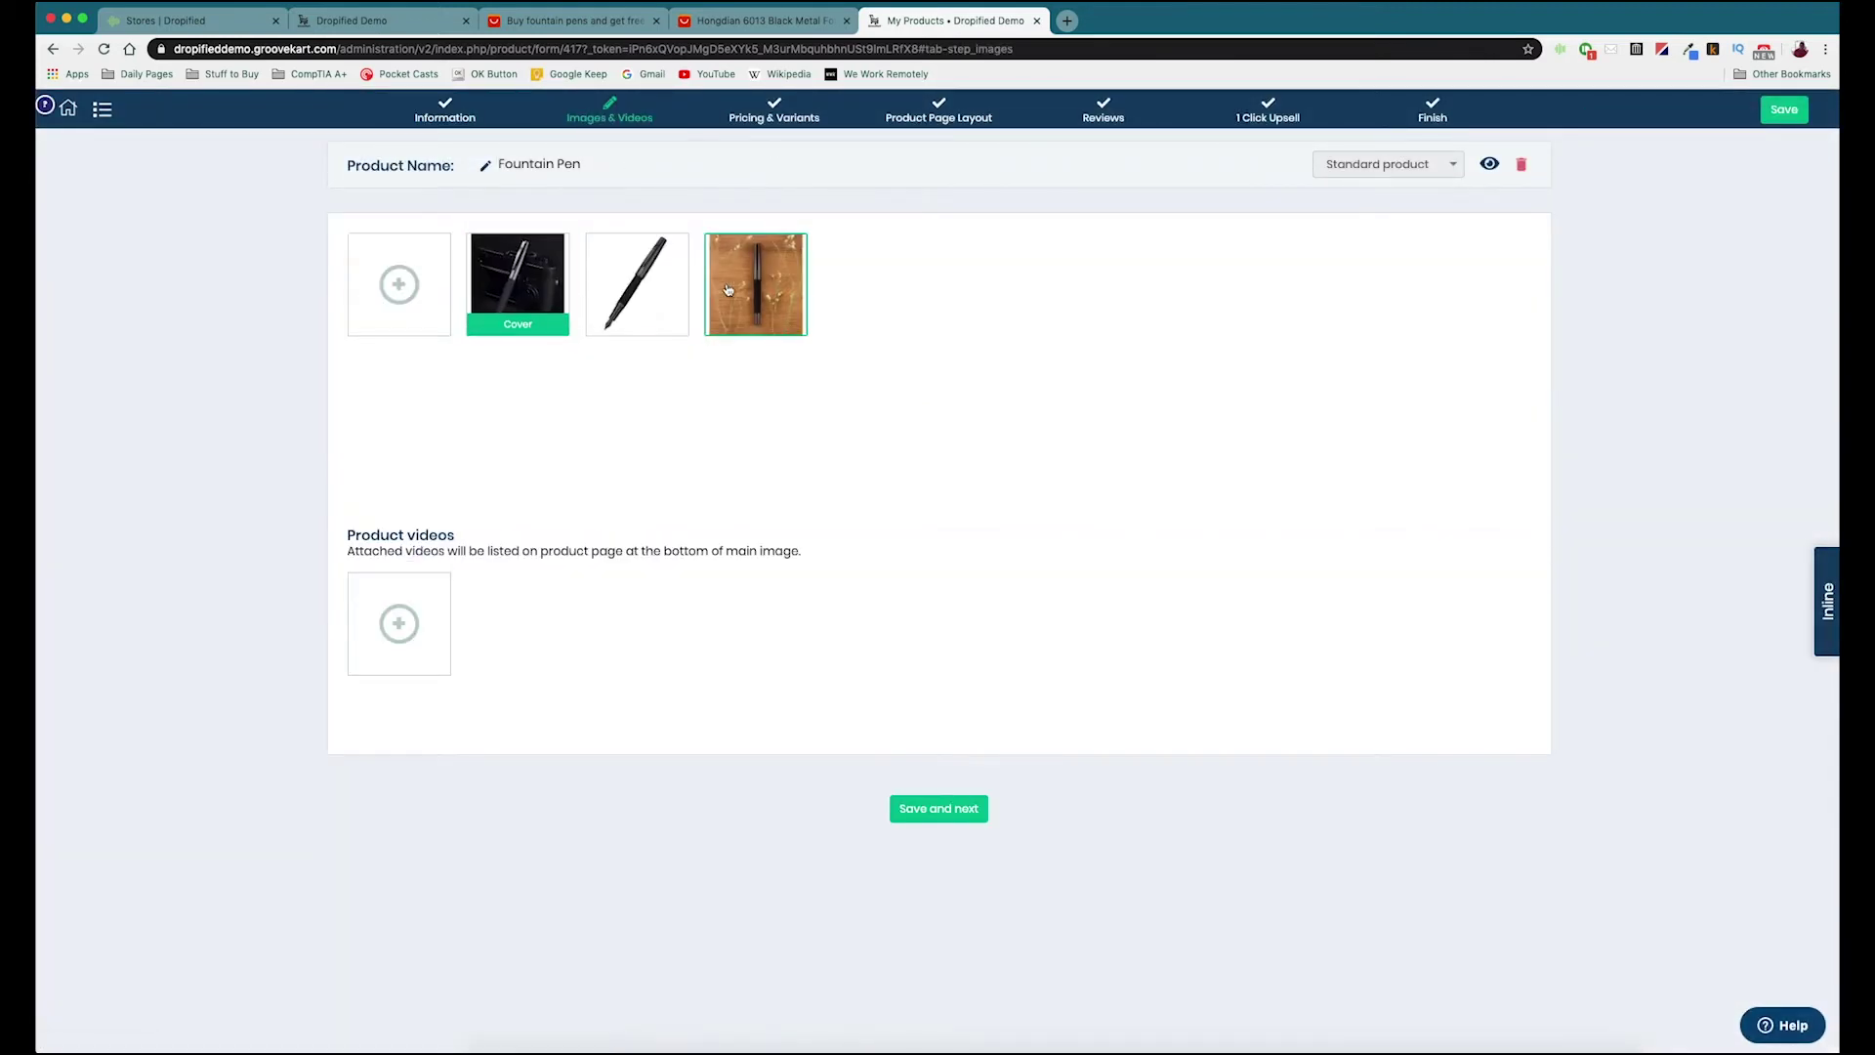
{"action": "left_click", "coordinate": [773, 115]}
{"action": "left_click", "coordinate": [938, 115]}
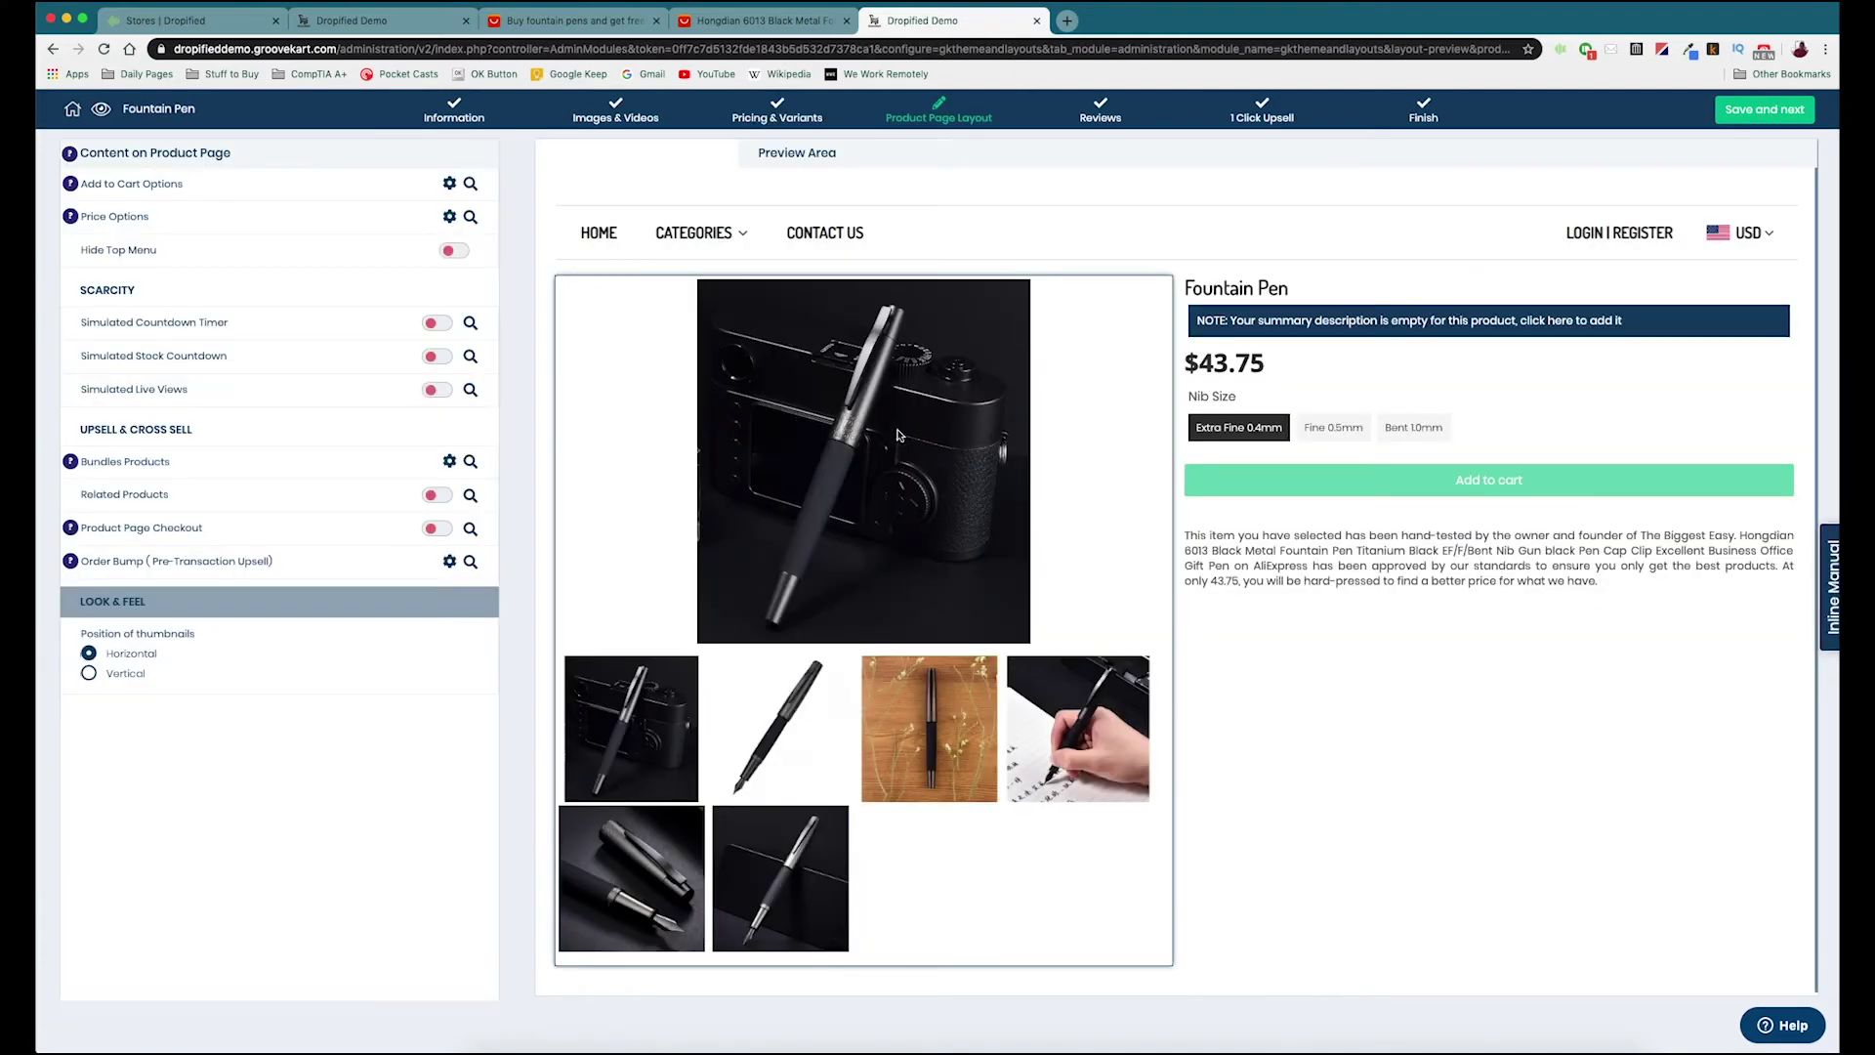
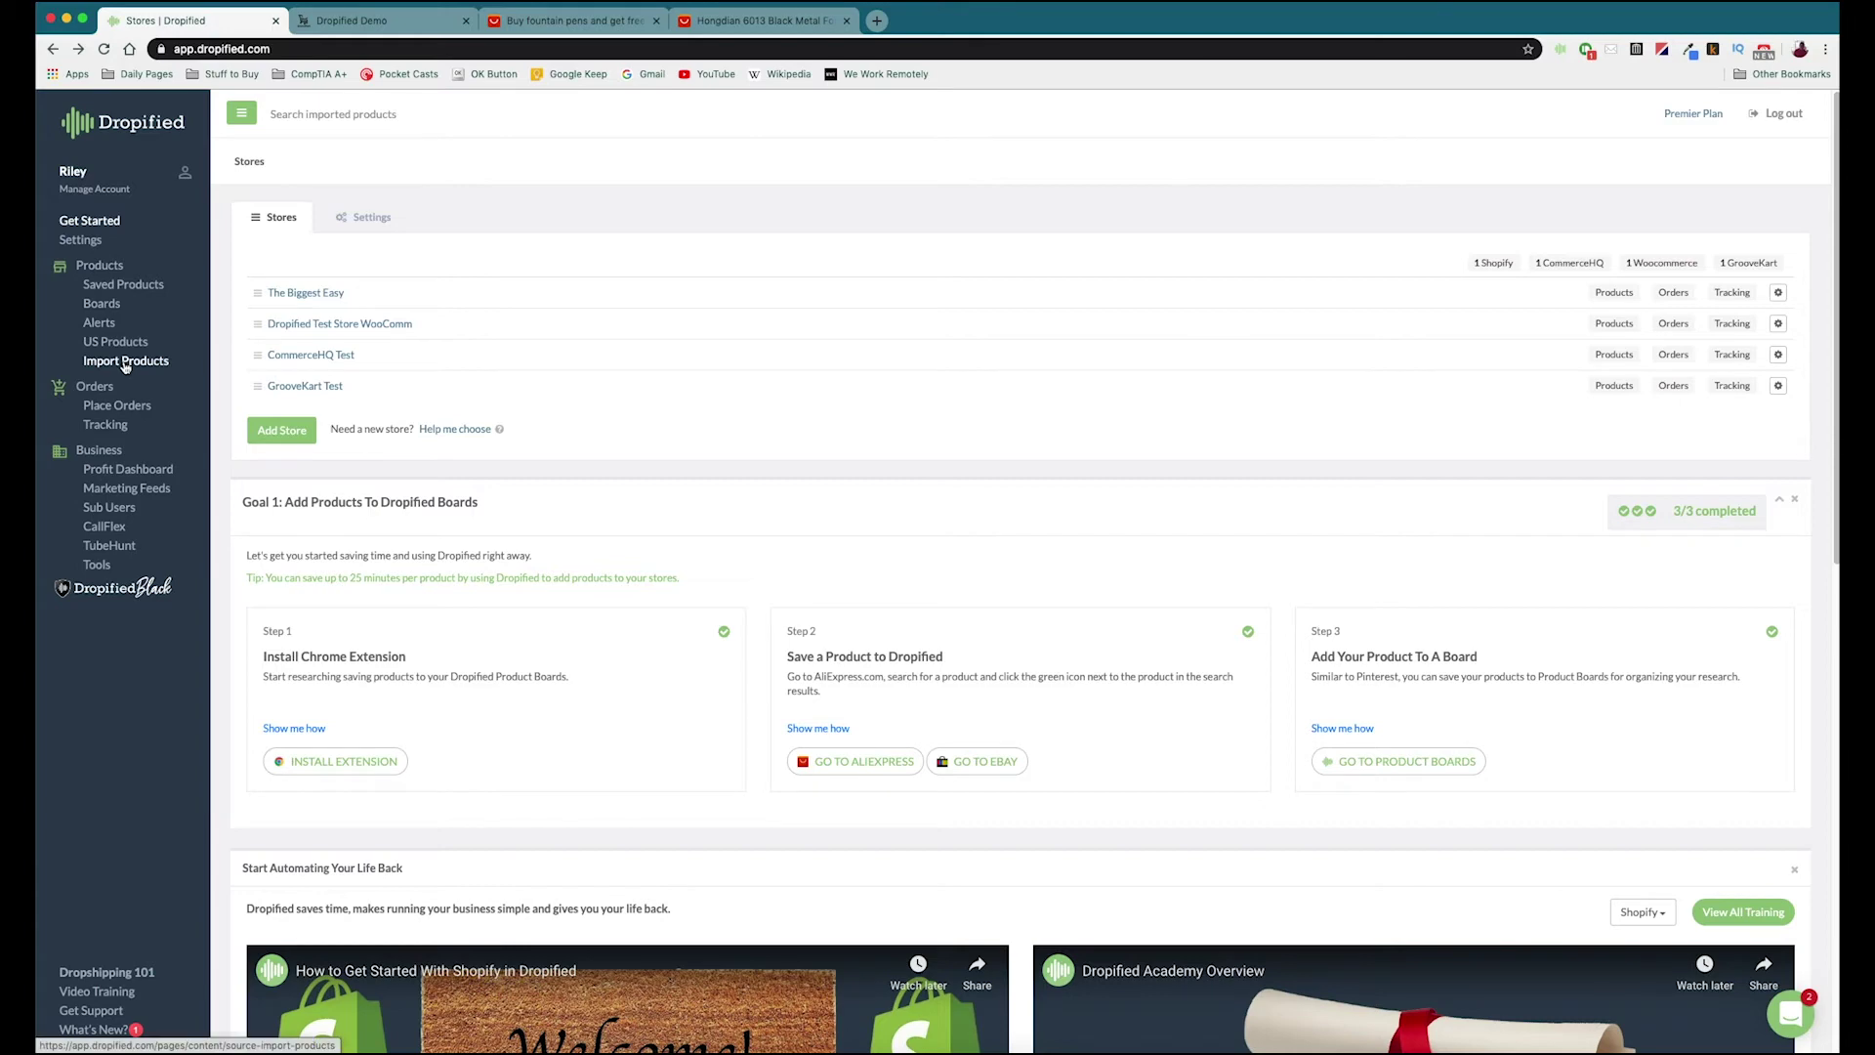
Step: Open Dropified's Import Products page and look through the supplier websites supported for one-click import
{"action": "left_click", "coordinate": [125, 361]}
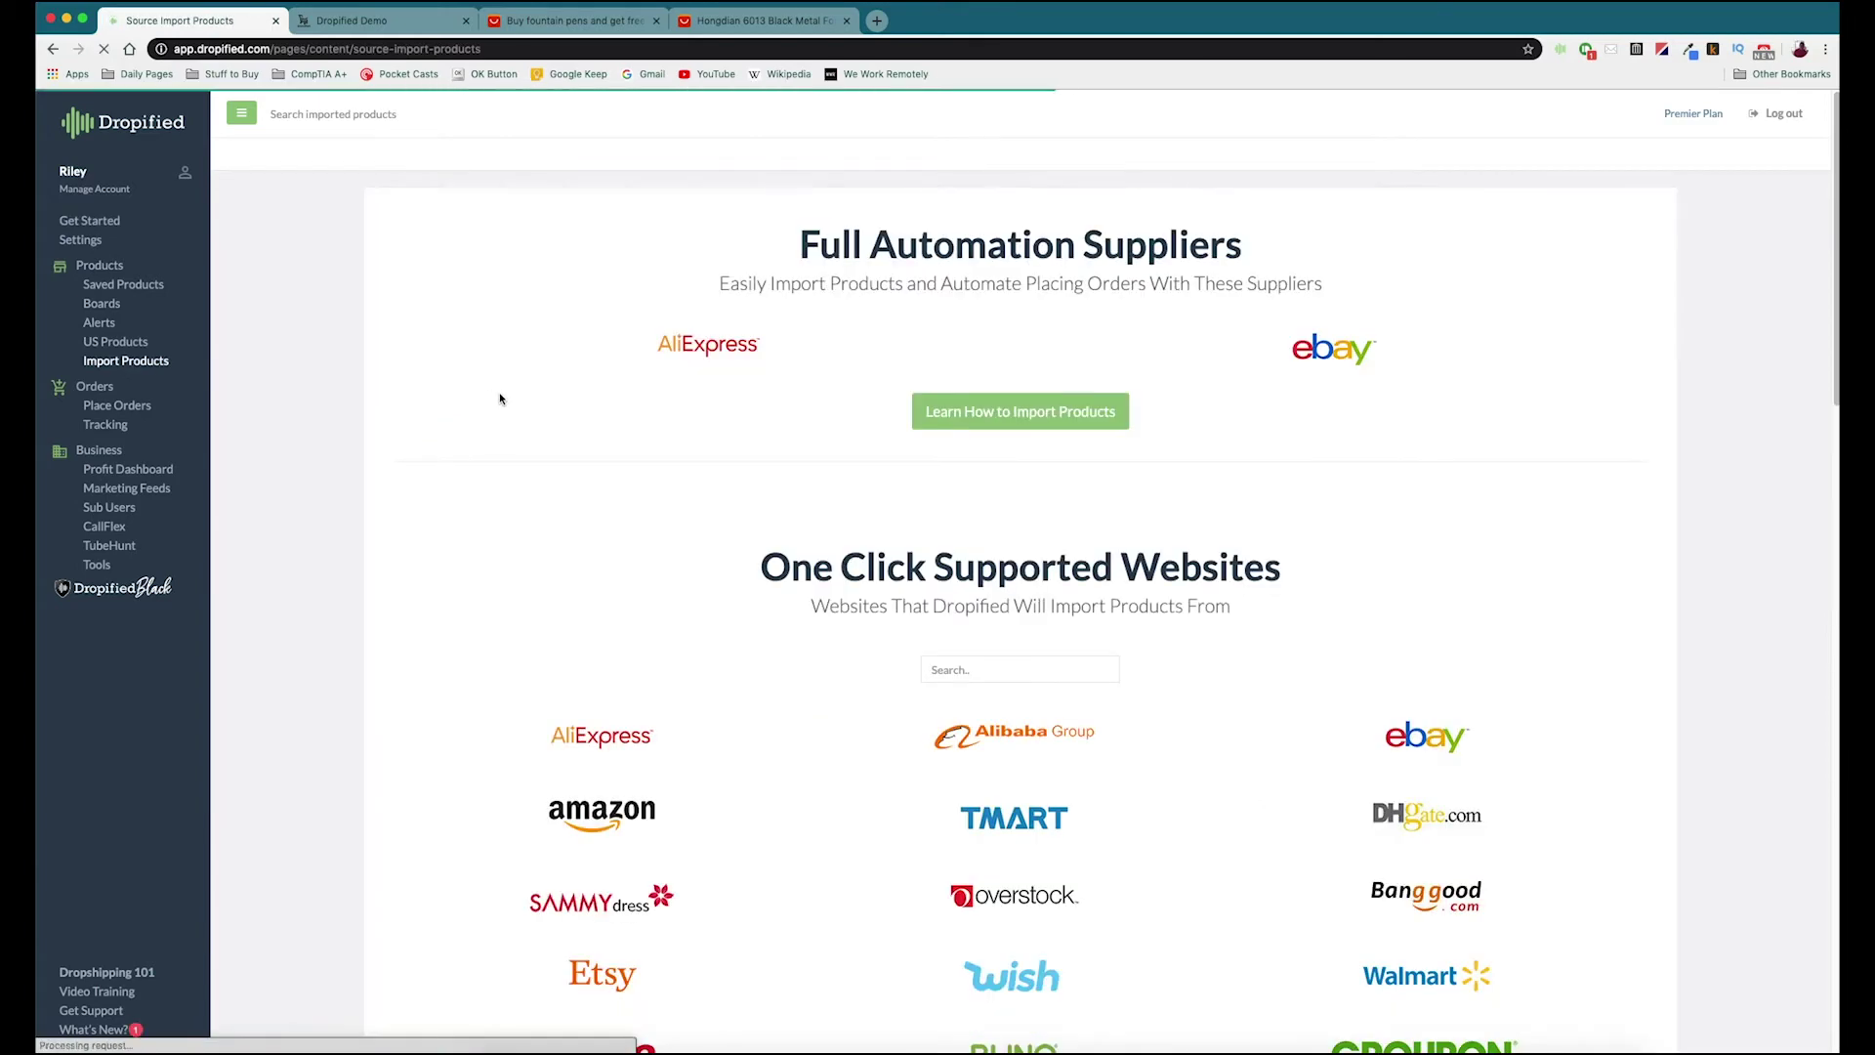
{"action": "scroll", "coordinate": [619, 410], "scroll_direction": "down", "scroll_amount": 5}
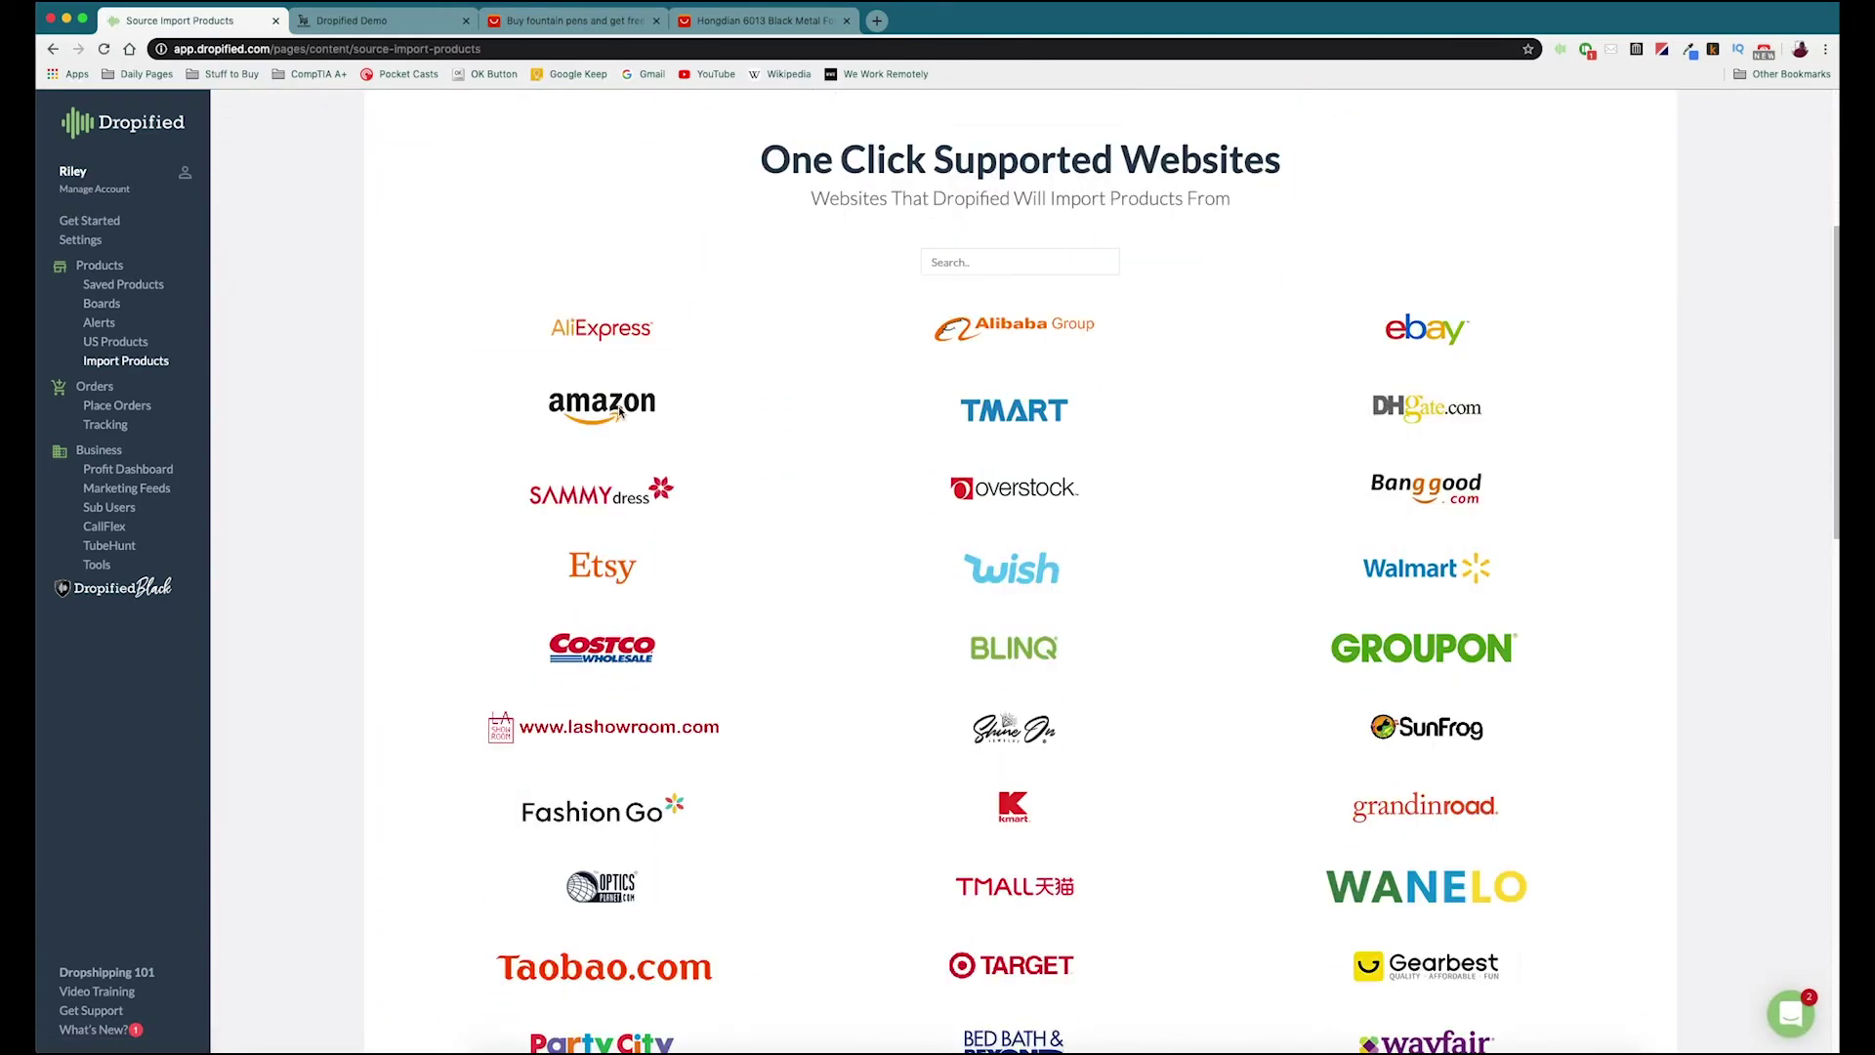
{"action": "scroll", "coordinate": [620, 408], "scroll_direction": "down", "scroll_amount": 9}
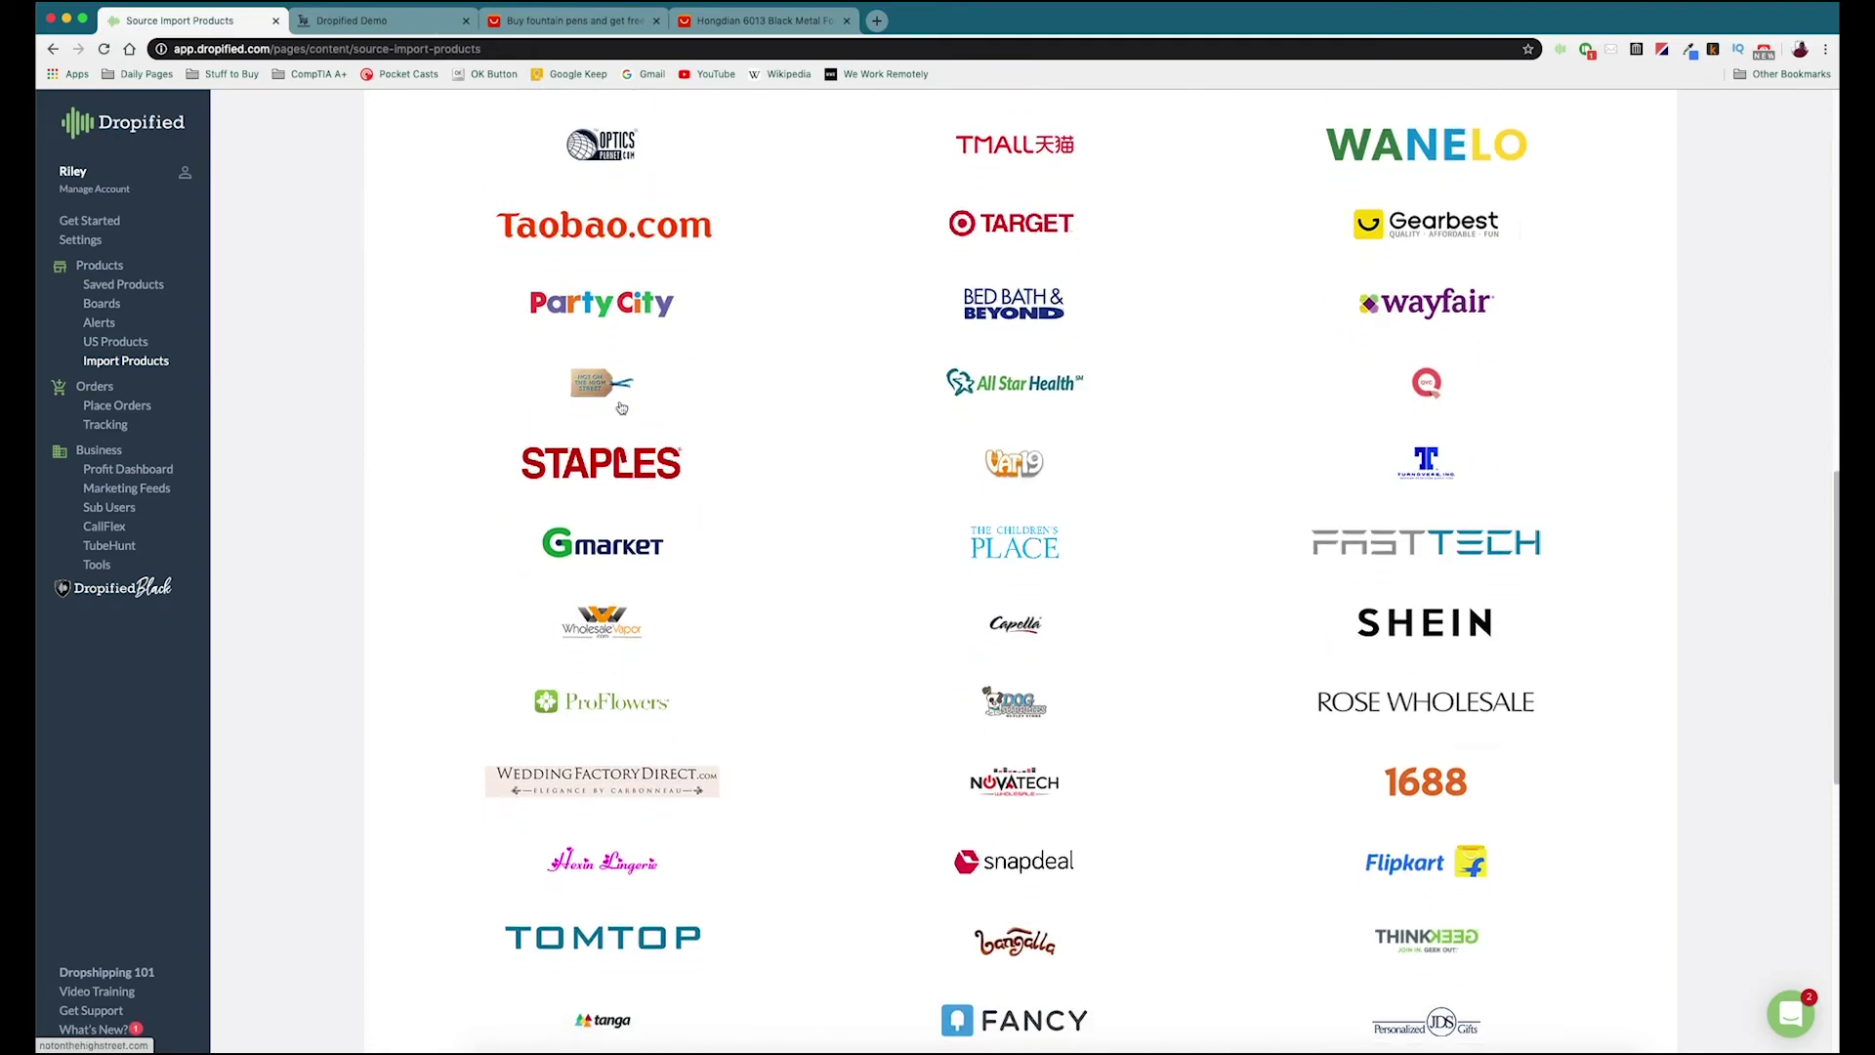
{"action": "scroll", "coordinate": [684, 419], "scroll_direction": "down", "scroll_amount": 5}
{"action": "scroll", "coordinate": [797, 442], "scroll_direction": "up", "scroll_amount": 4}
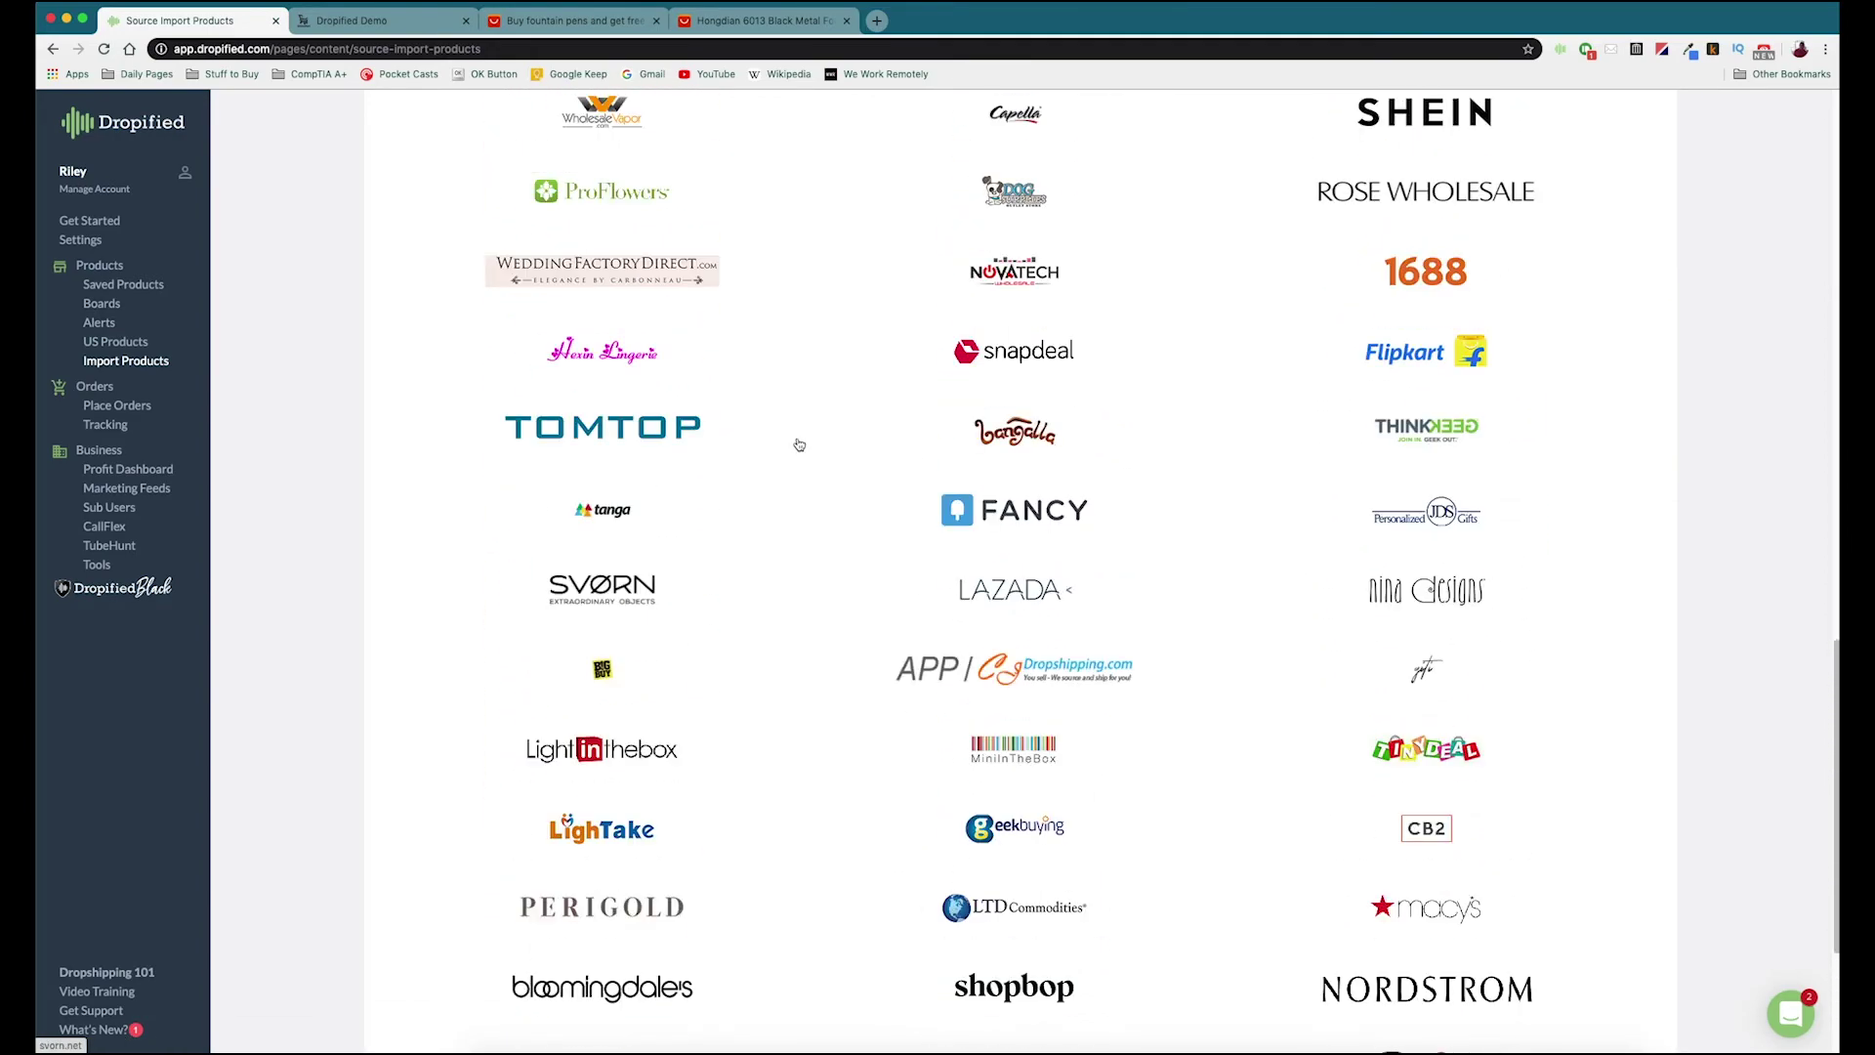
{"action": "scroll", "coordinate": [799, 444], "scroll_direction": "up", "scroll_amount": 5}
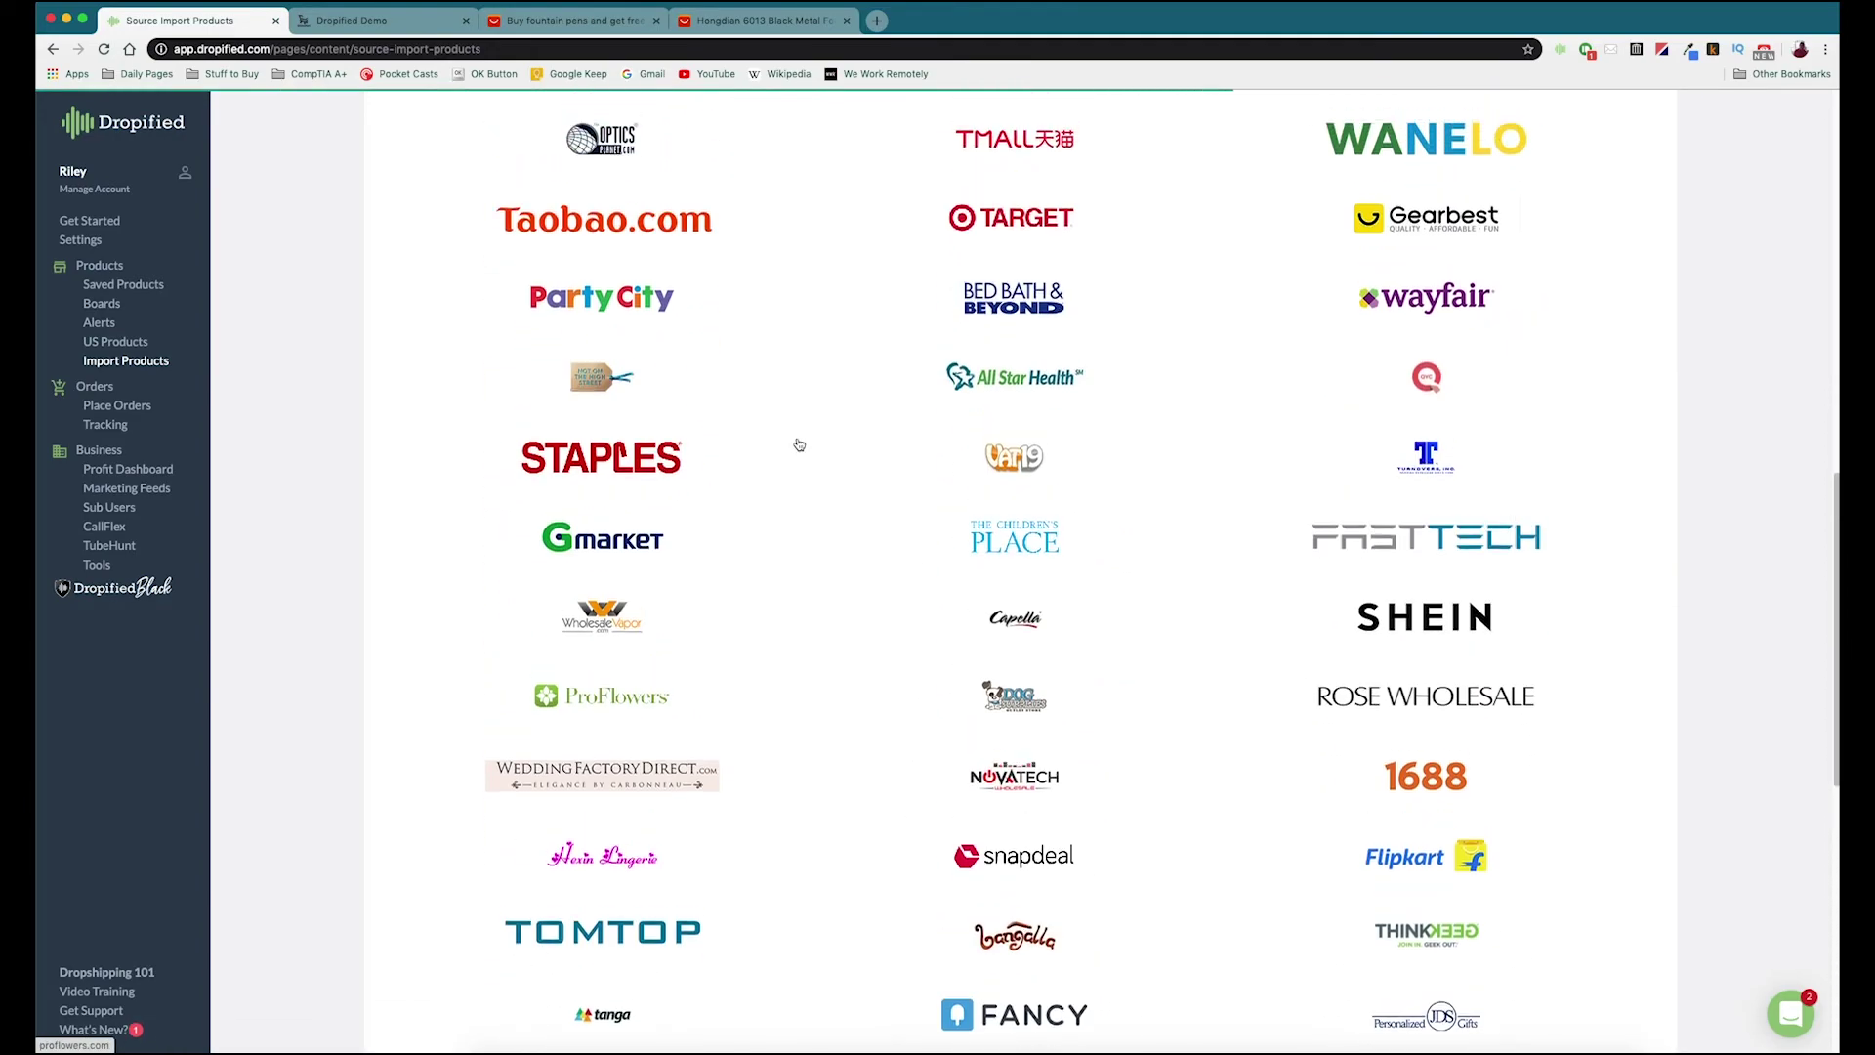
{"action": "scroll", "coordinate": [799, 444], "scroll_direction": "up", "scroll_amount": 1}
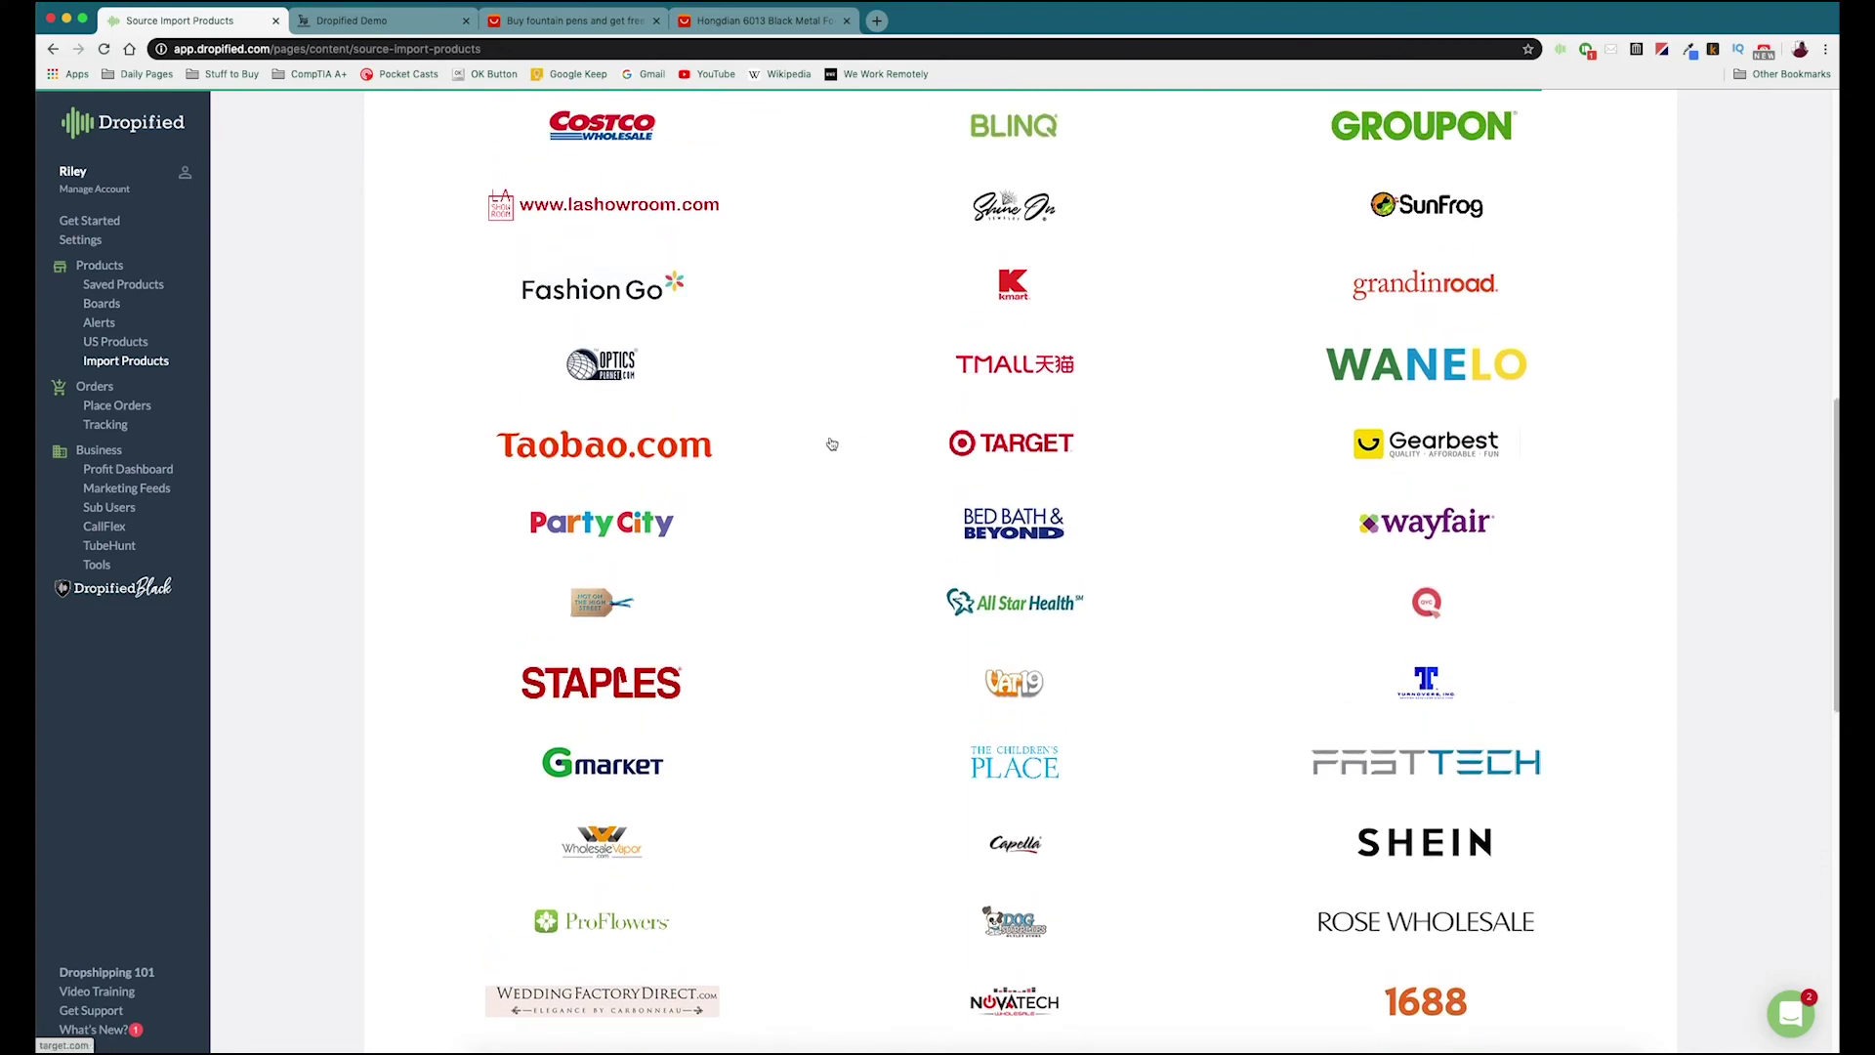
{"action": "scroll", "coordinate": [844, 468], "scroll_direction": "up", "scroll_amount": 4}
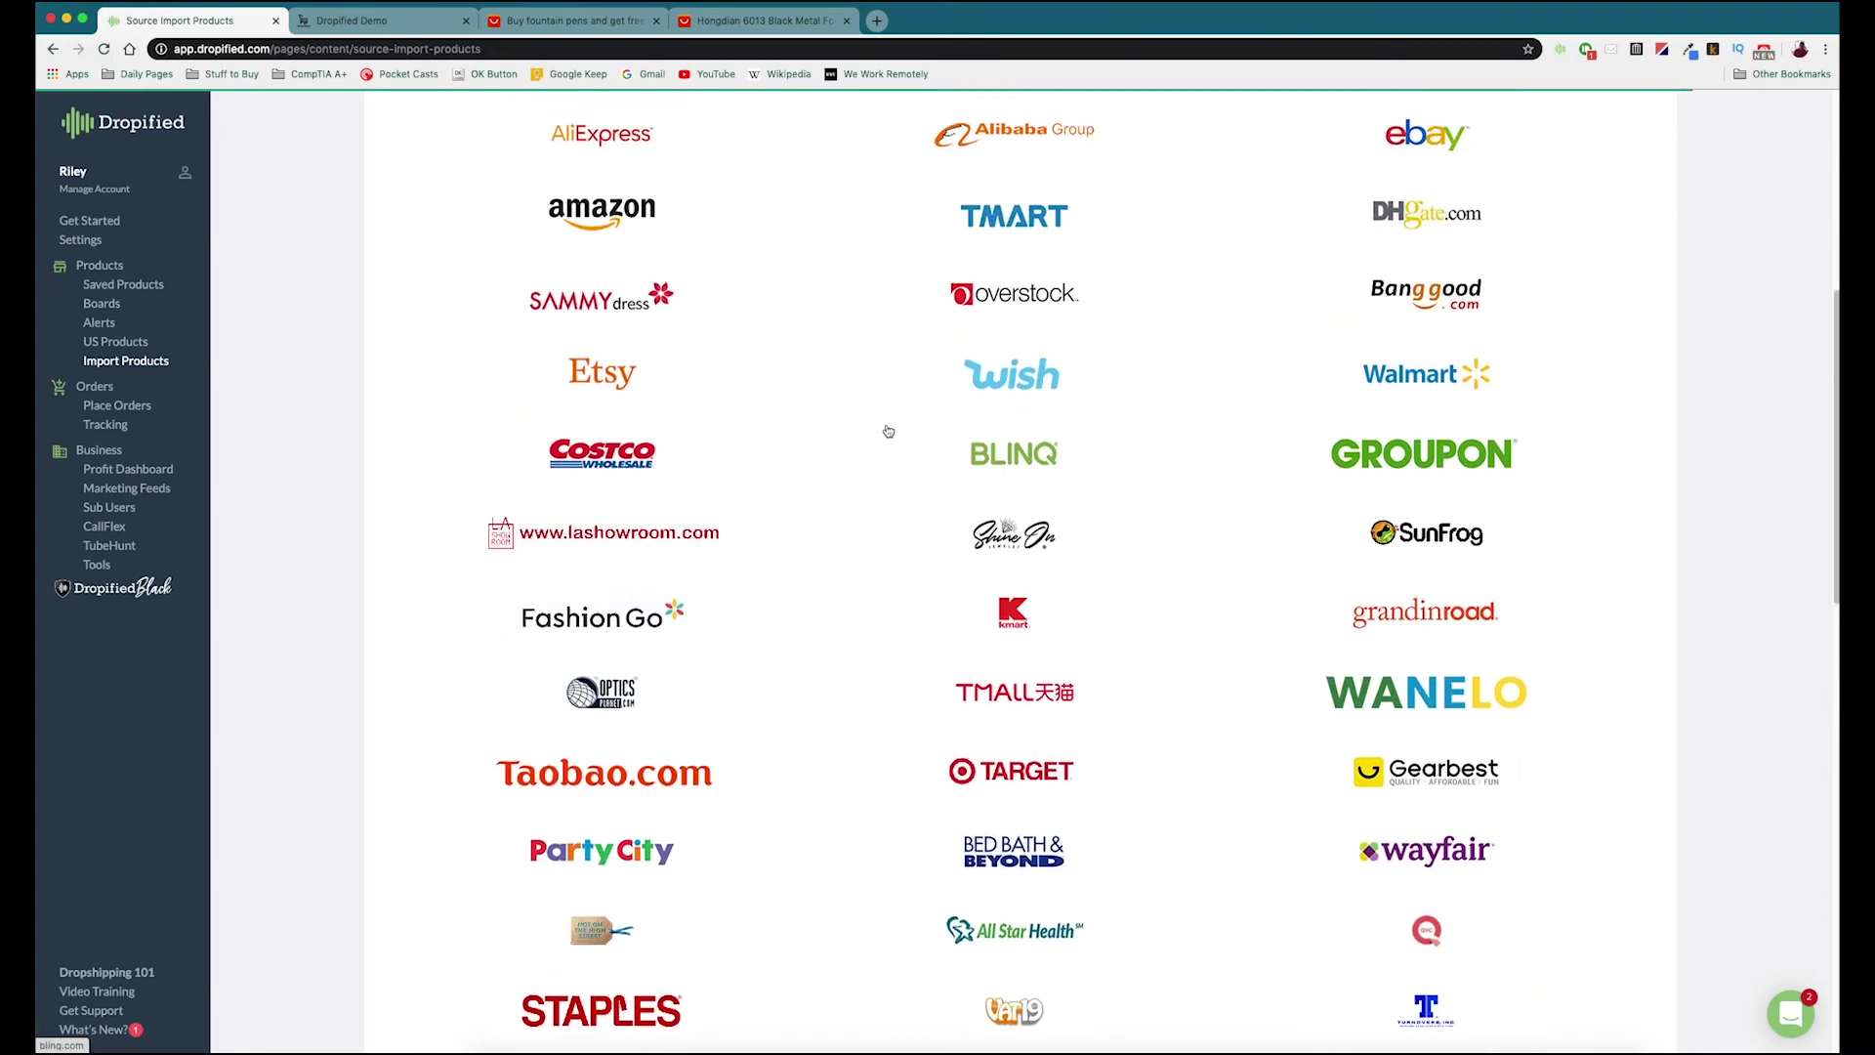
{"action": "scroll", "coordinate": [879, 322], "scroll_direction": "down", "scroll_amount": 3}
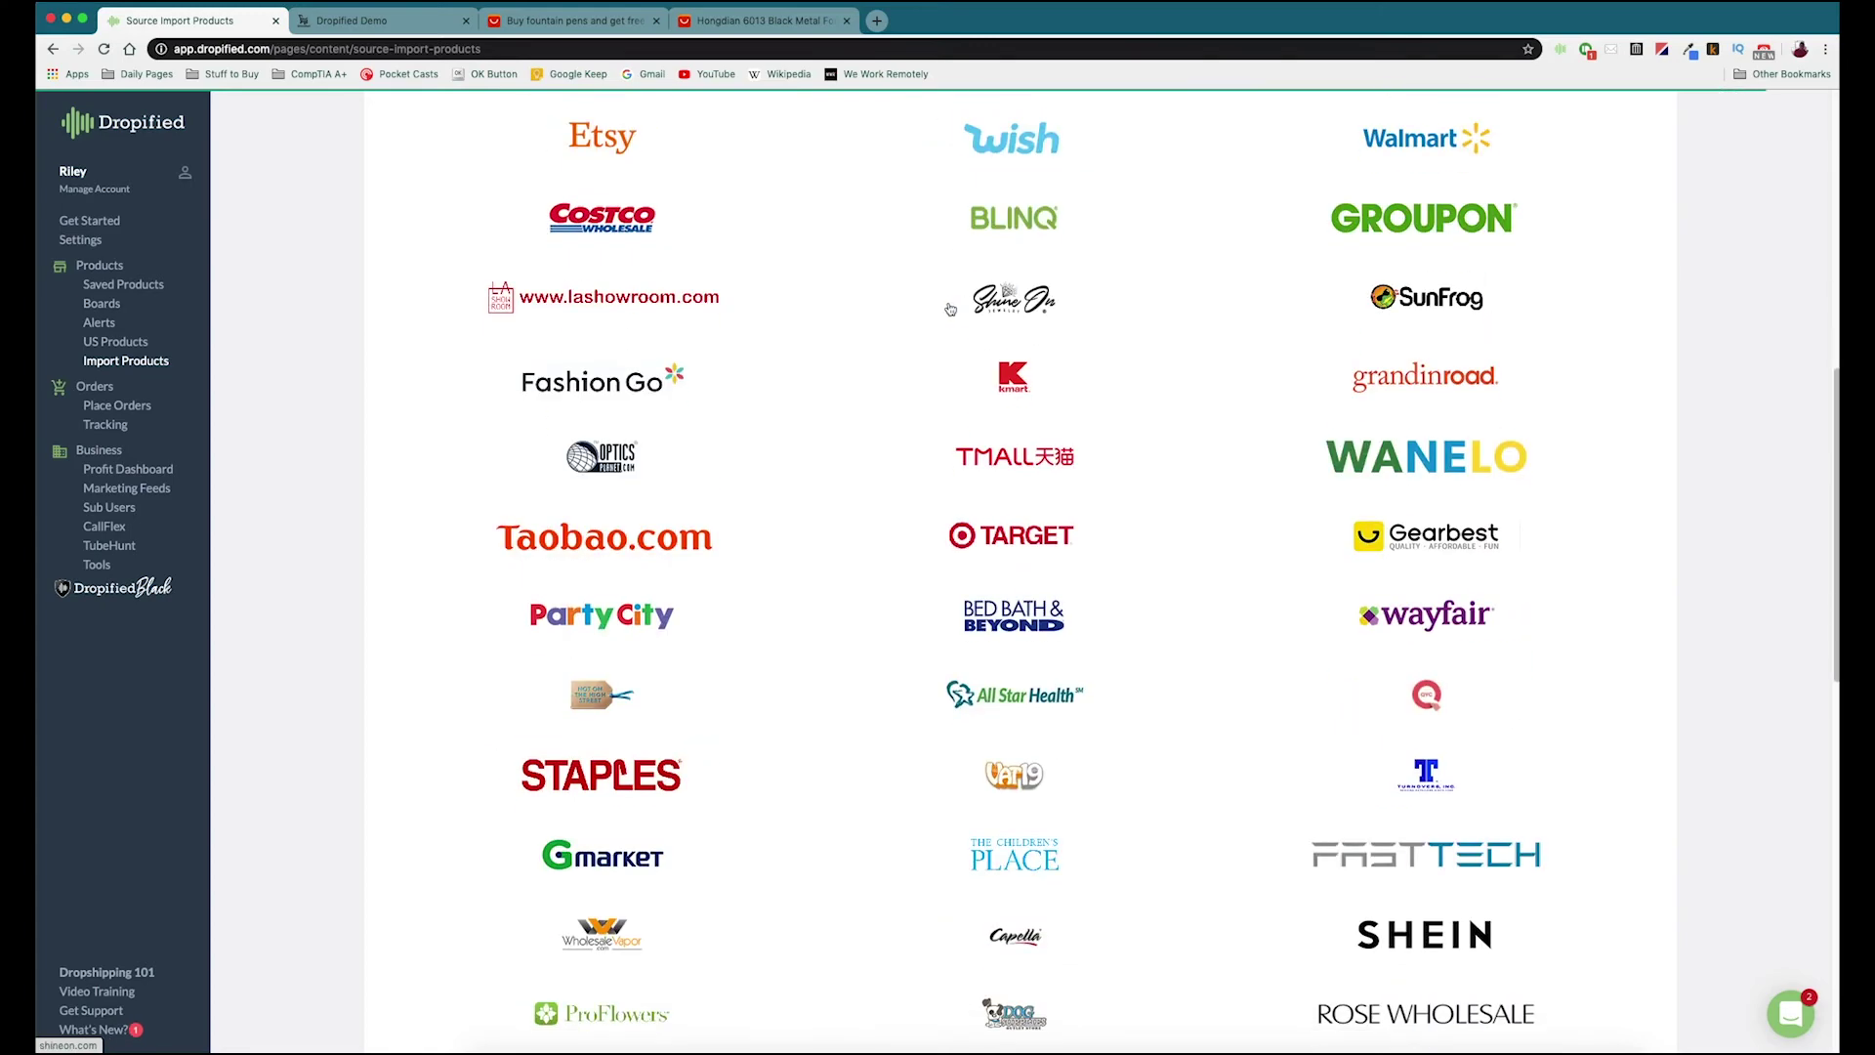
{"action": "scroll", "coordinate": [846, 352], "scroll_direction": "down", "scroll_amount": 4}
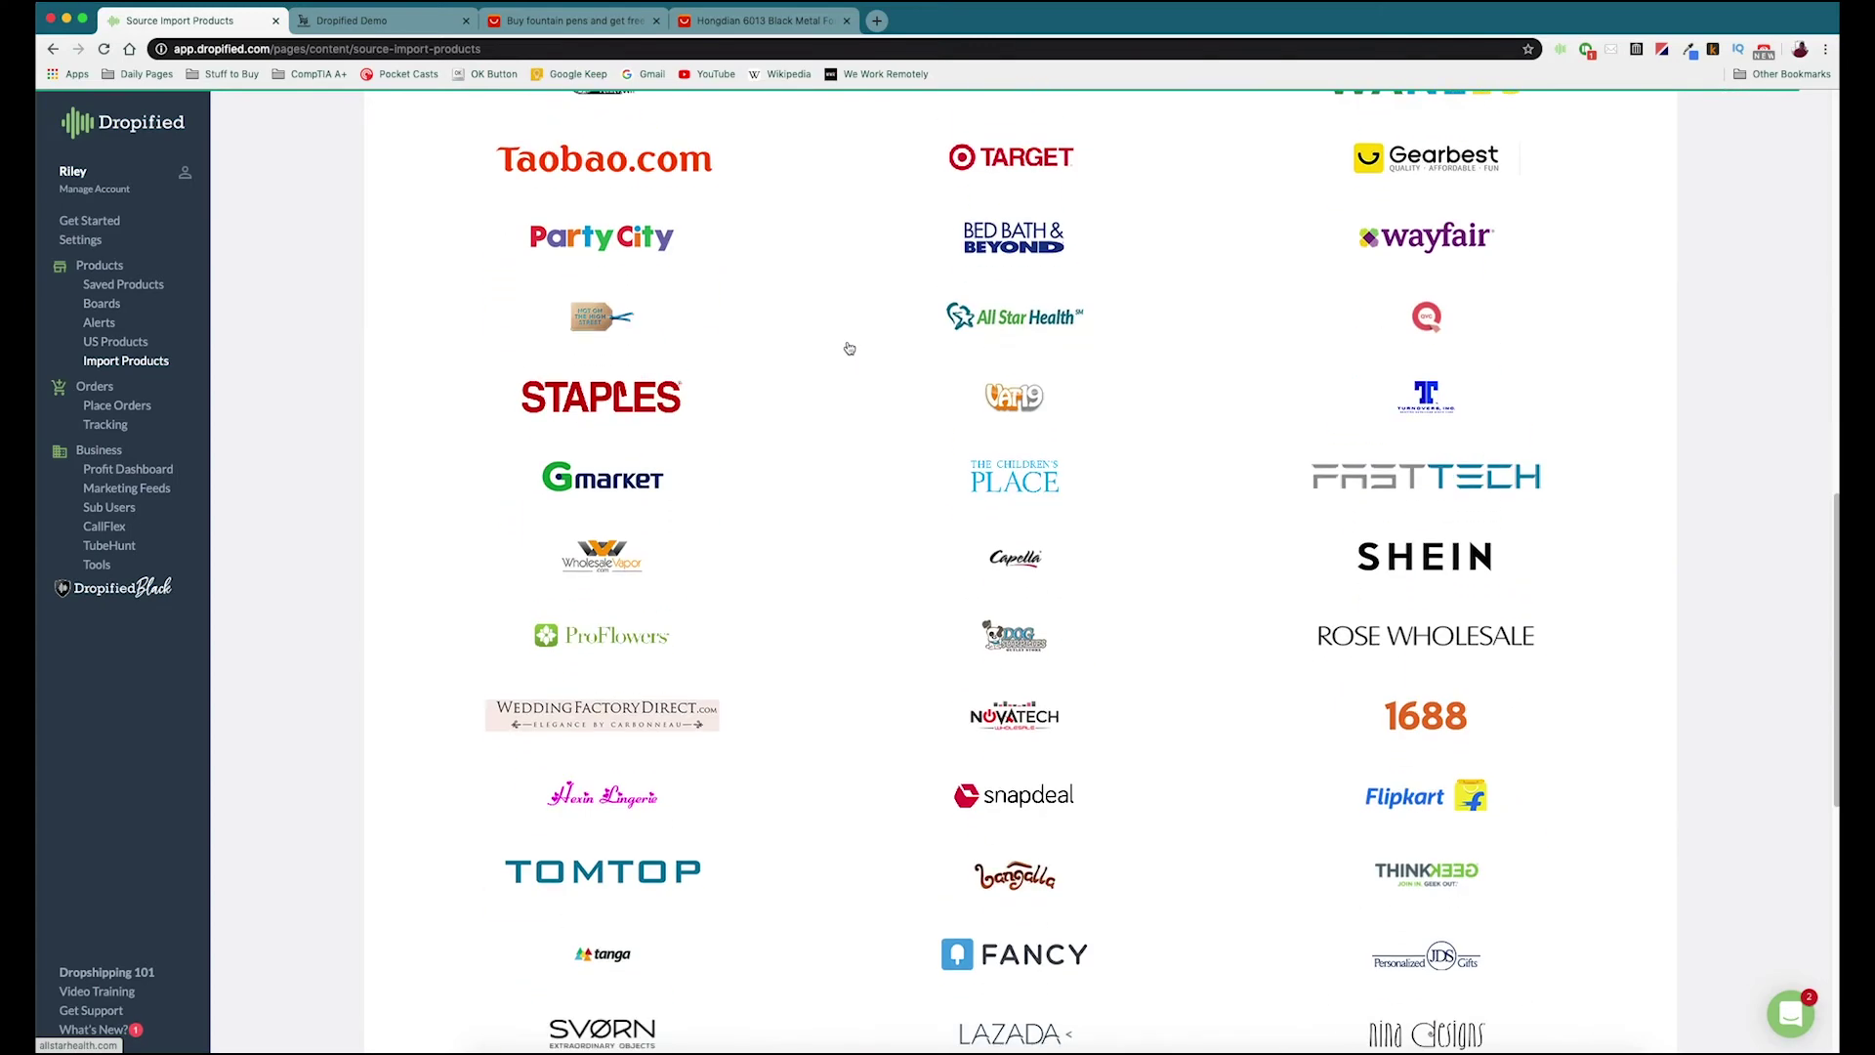
Step: Open FastTech's Android Gadgets category and review the black Capacitive Touch Screen Stylus Pen listing, including its second image and model options
{"action": "left_click", "coordinate": [1378, 445]}
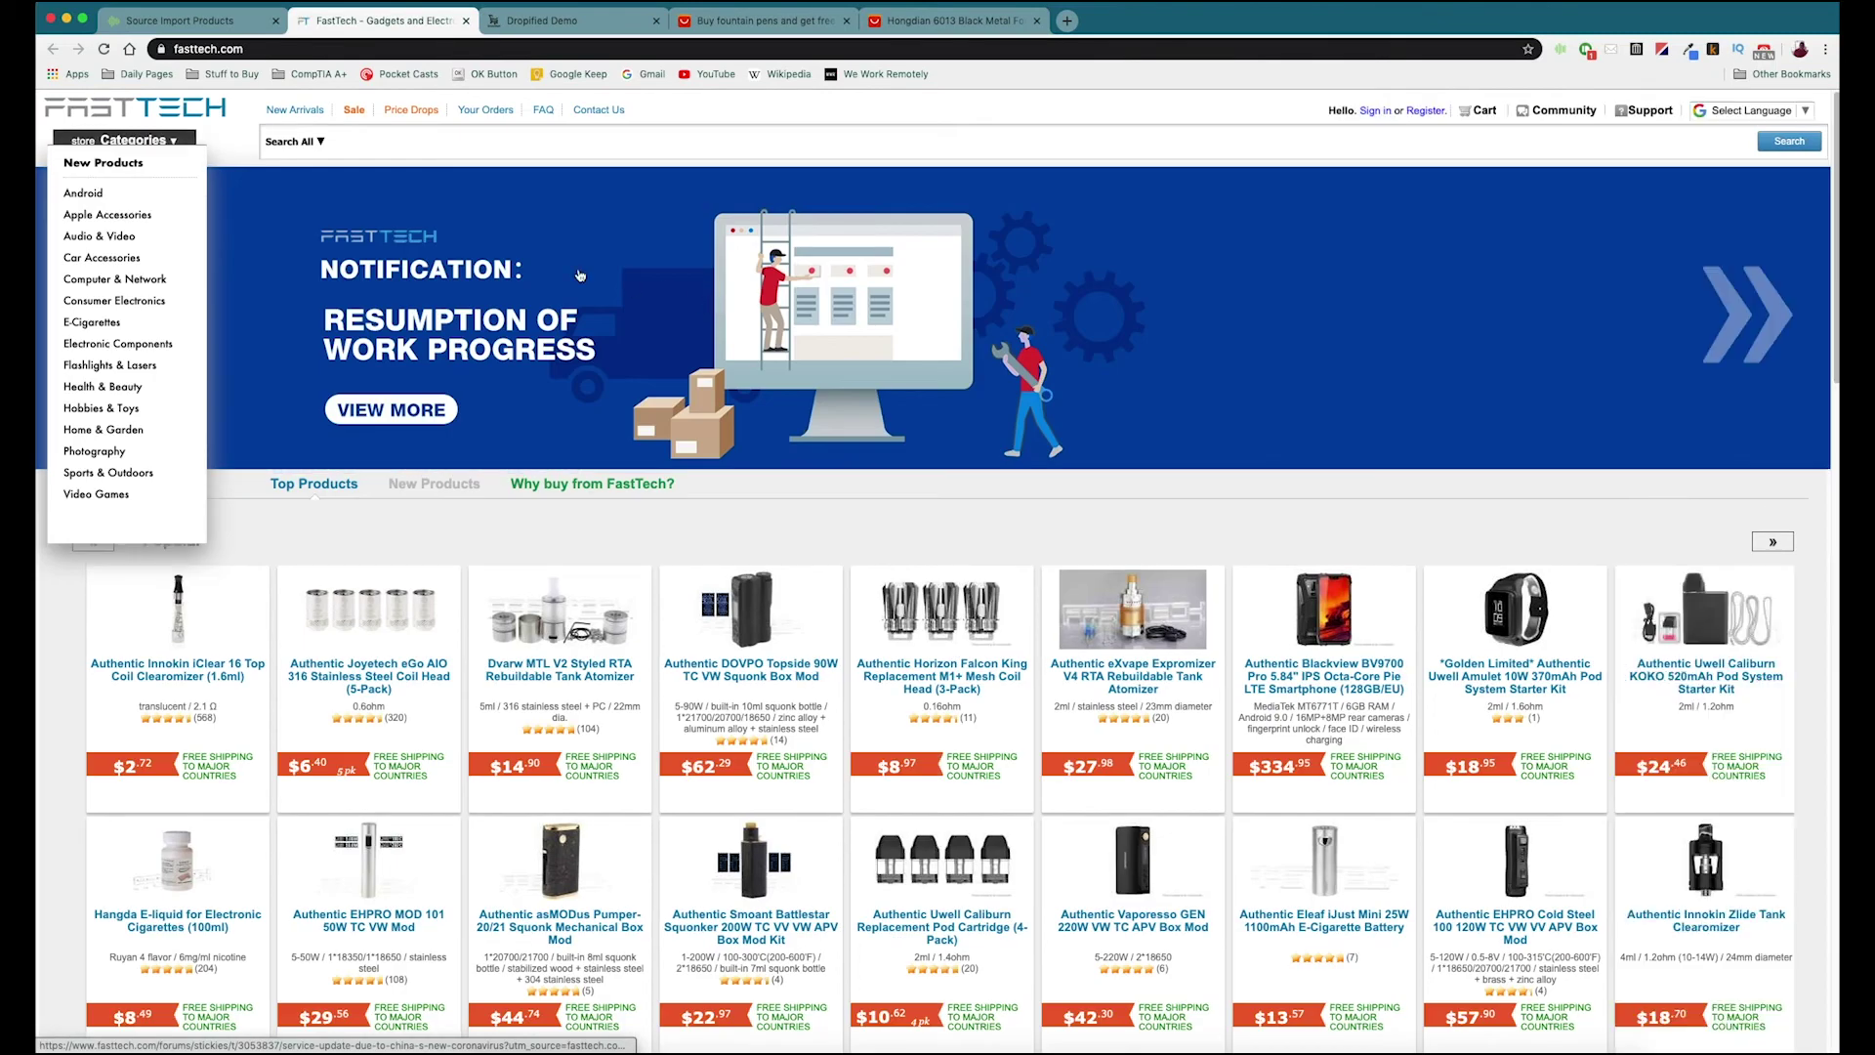
{"action": "mouse_move", "coordinate": [103, 194]}
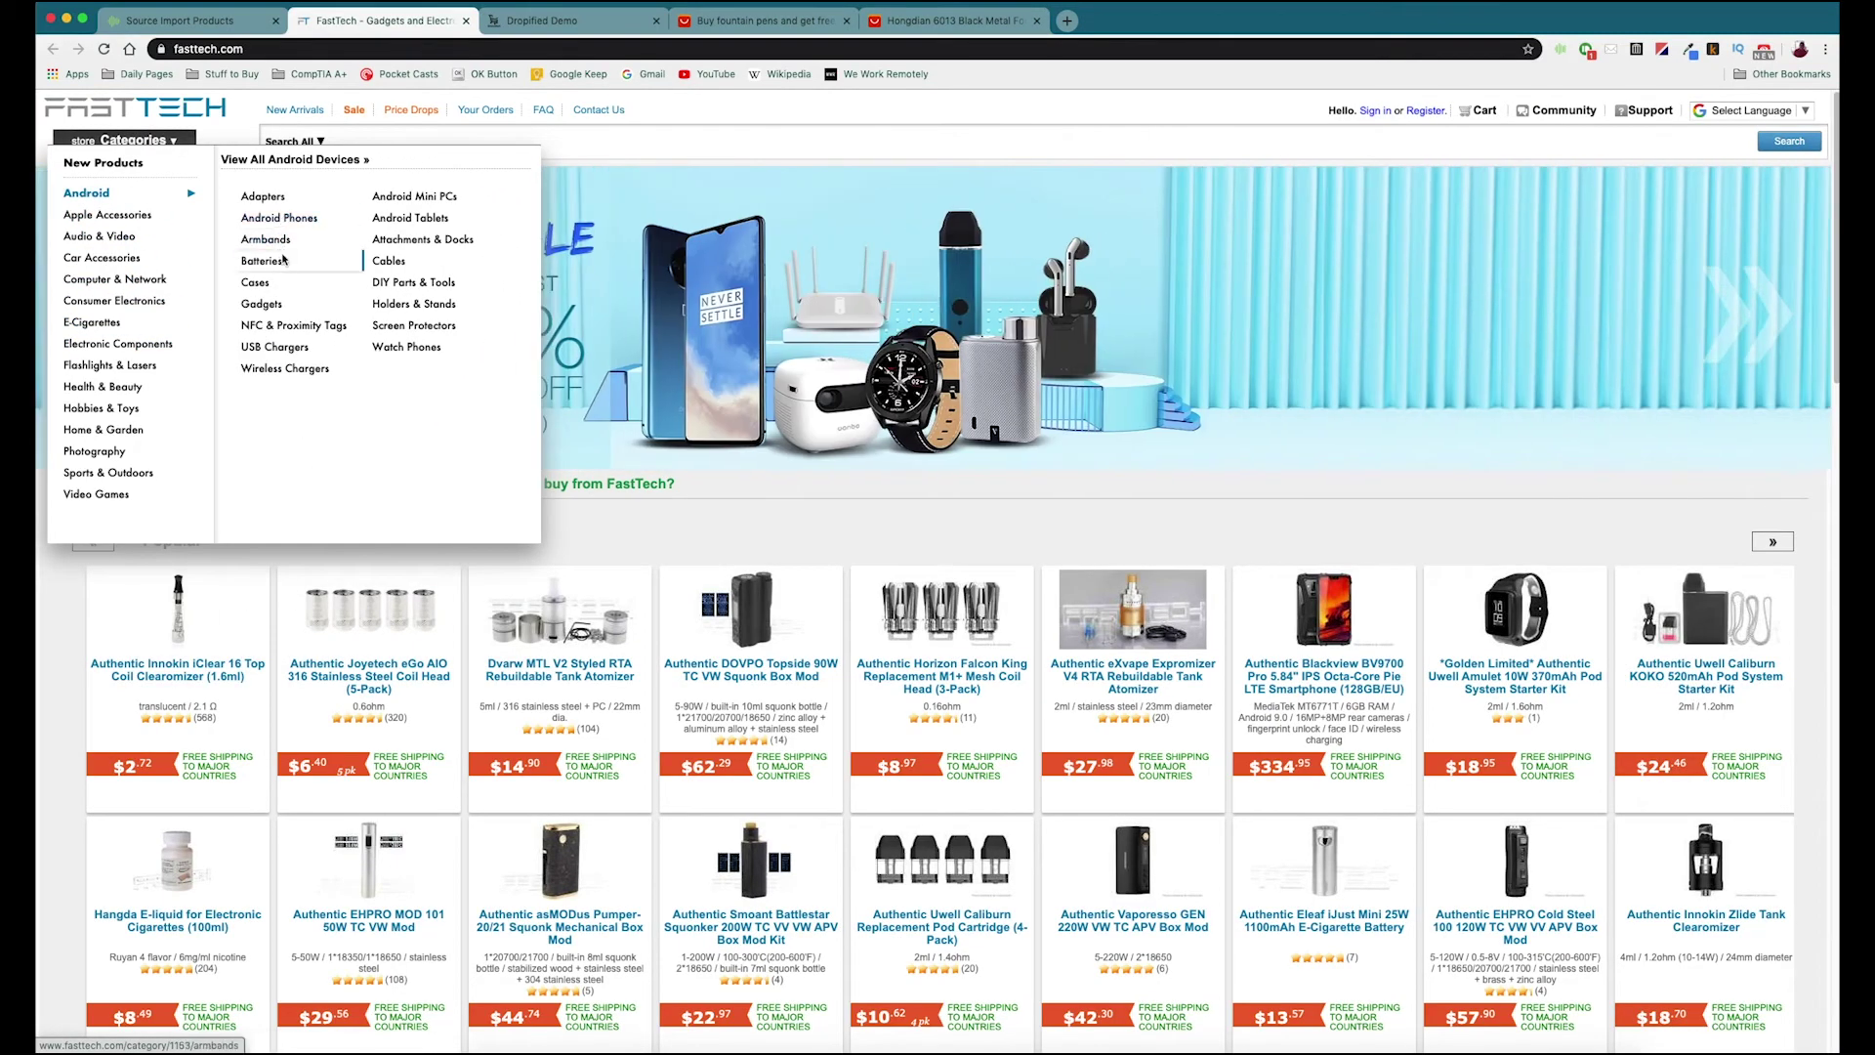
{"action": "left_click", "coordinate": [274, 305]}
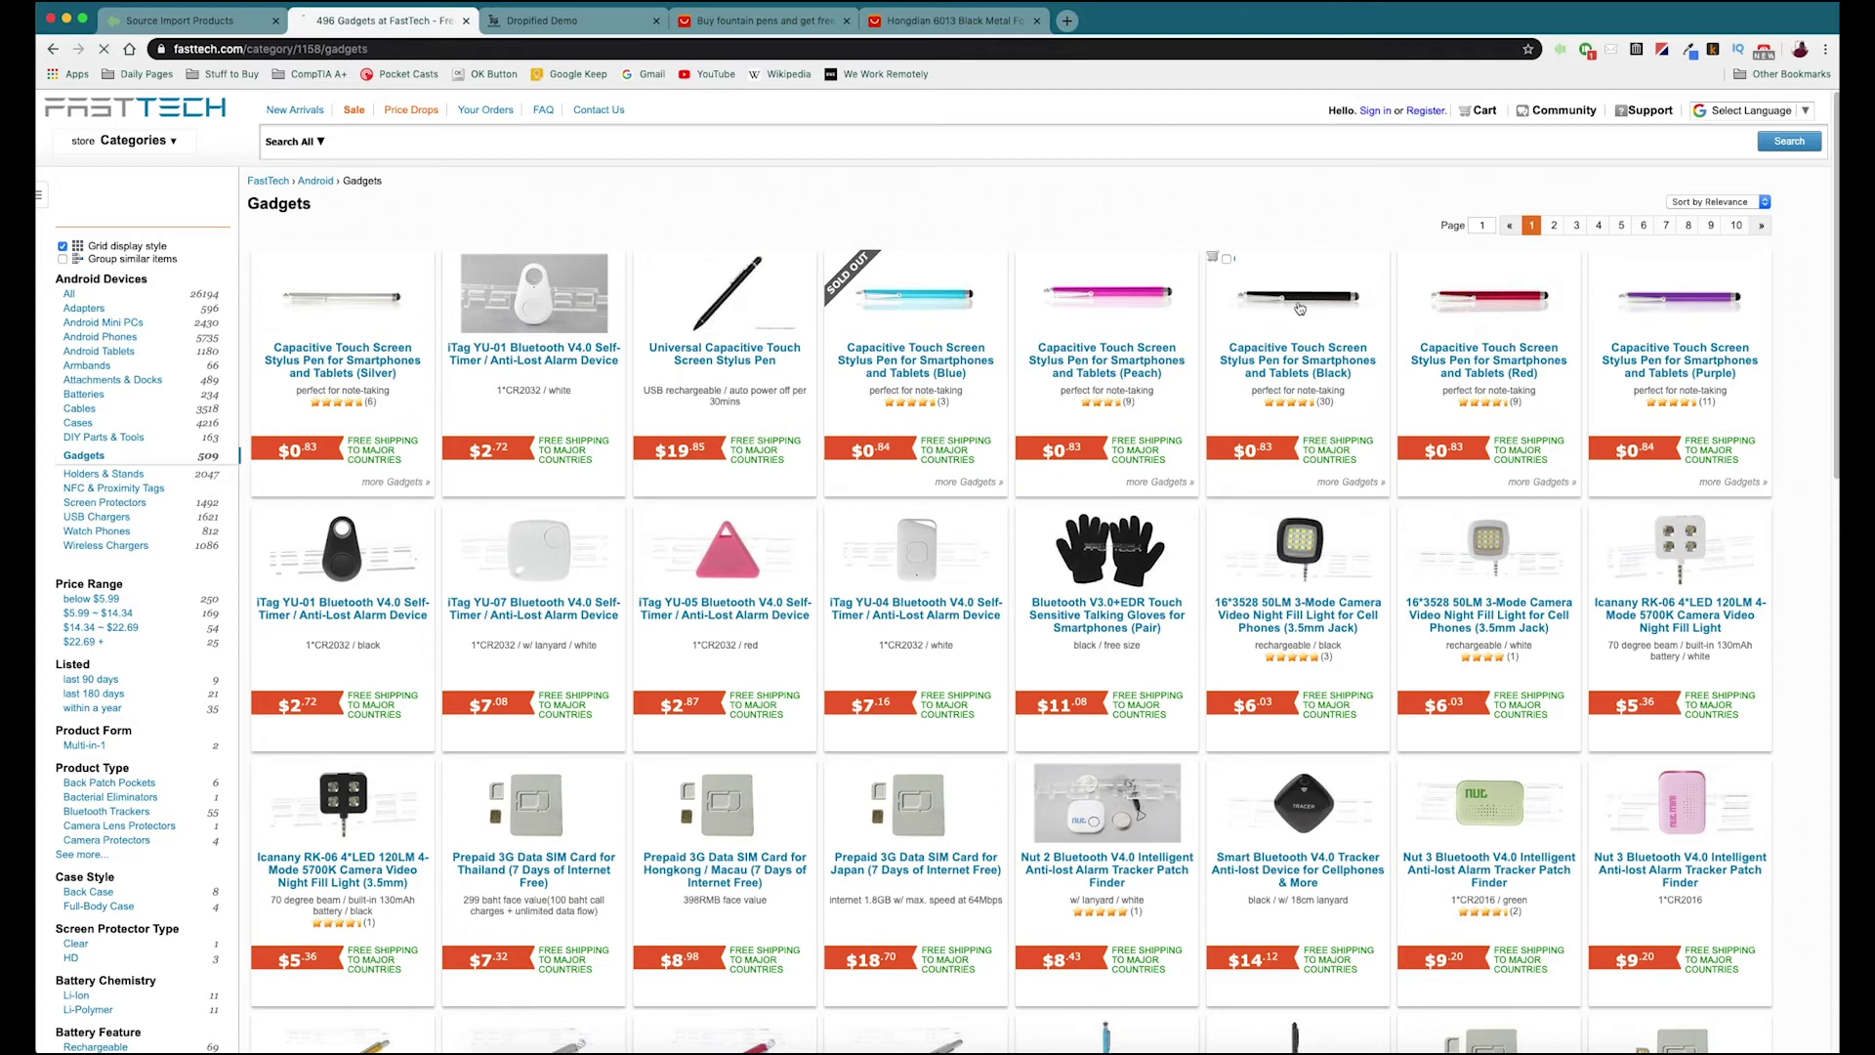
{"action": "left_click", "coordinate": [1297, 298]}
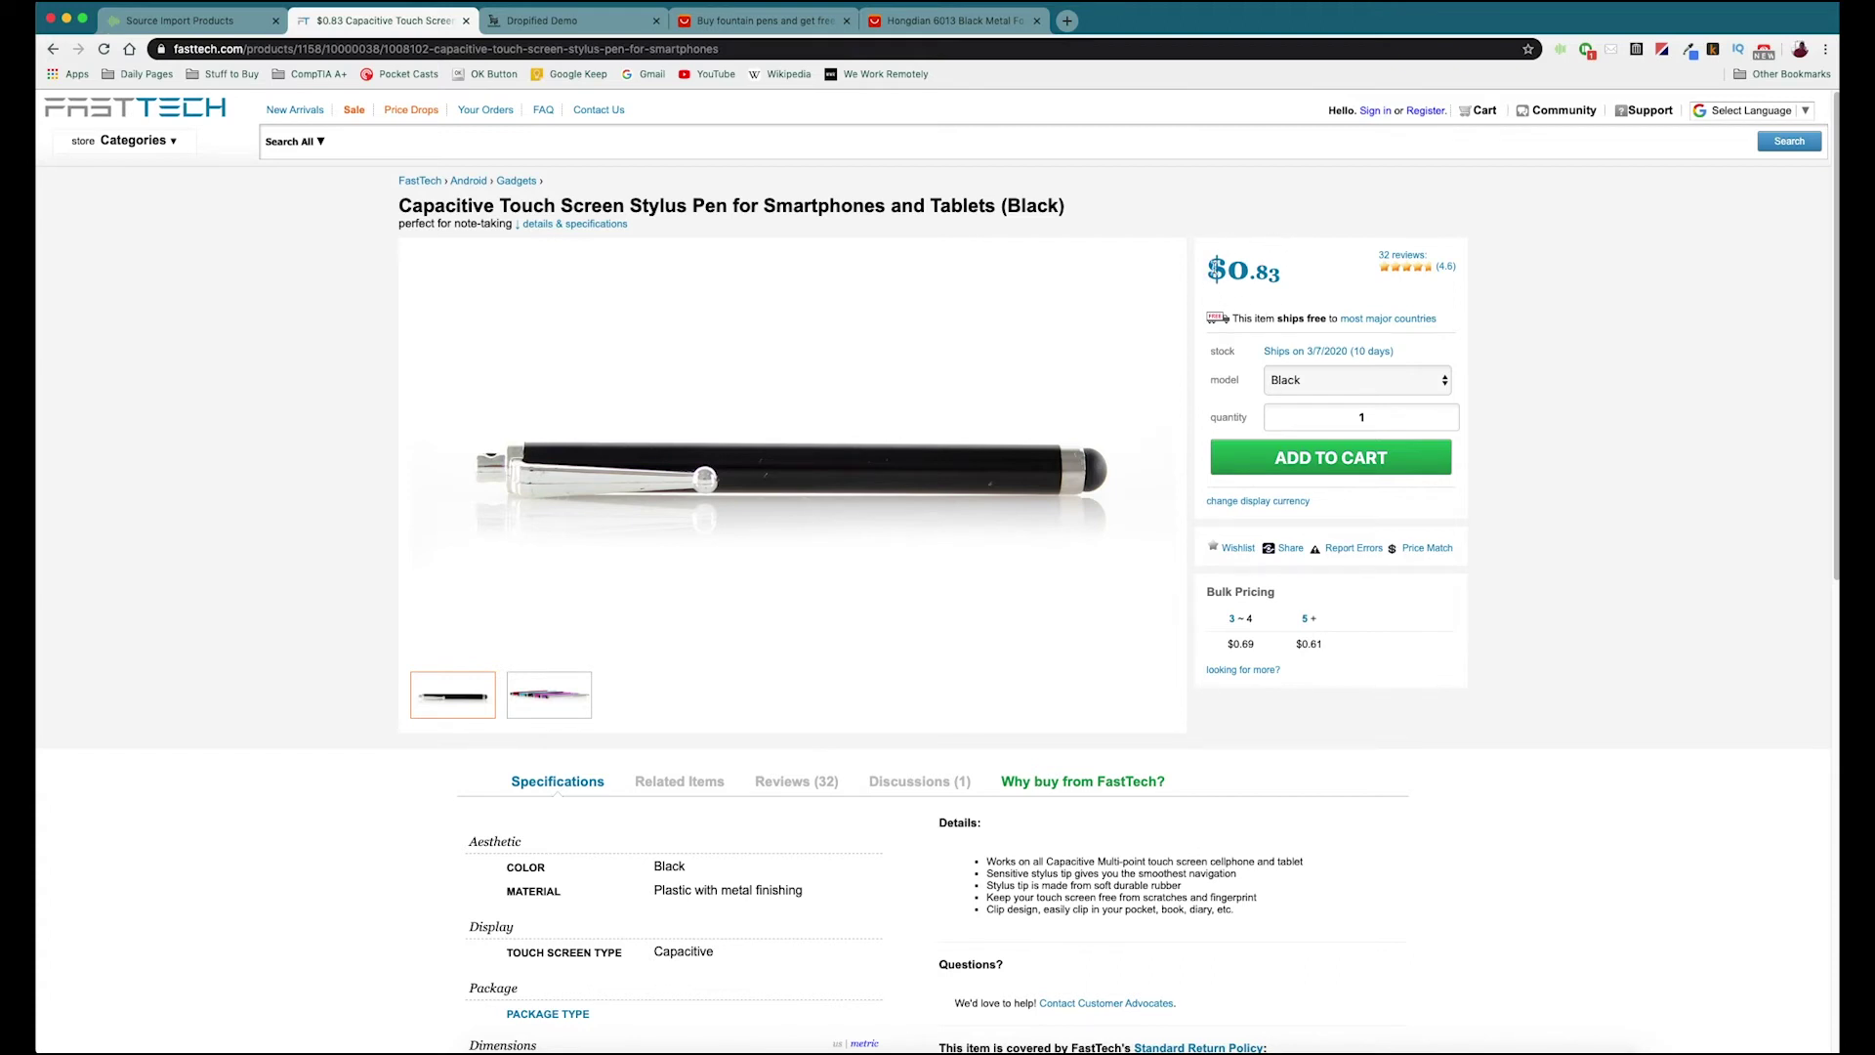
{"action": "left_click", "coordinate": [552, 696]}
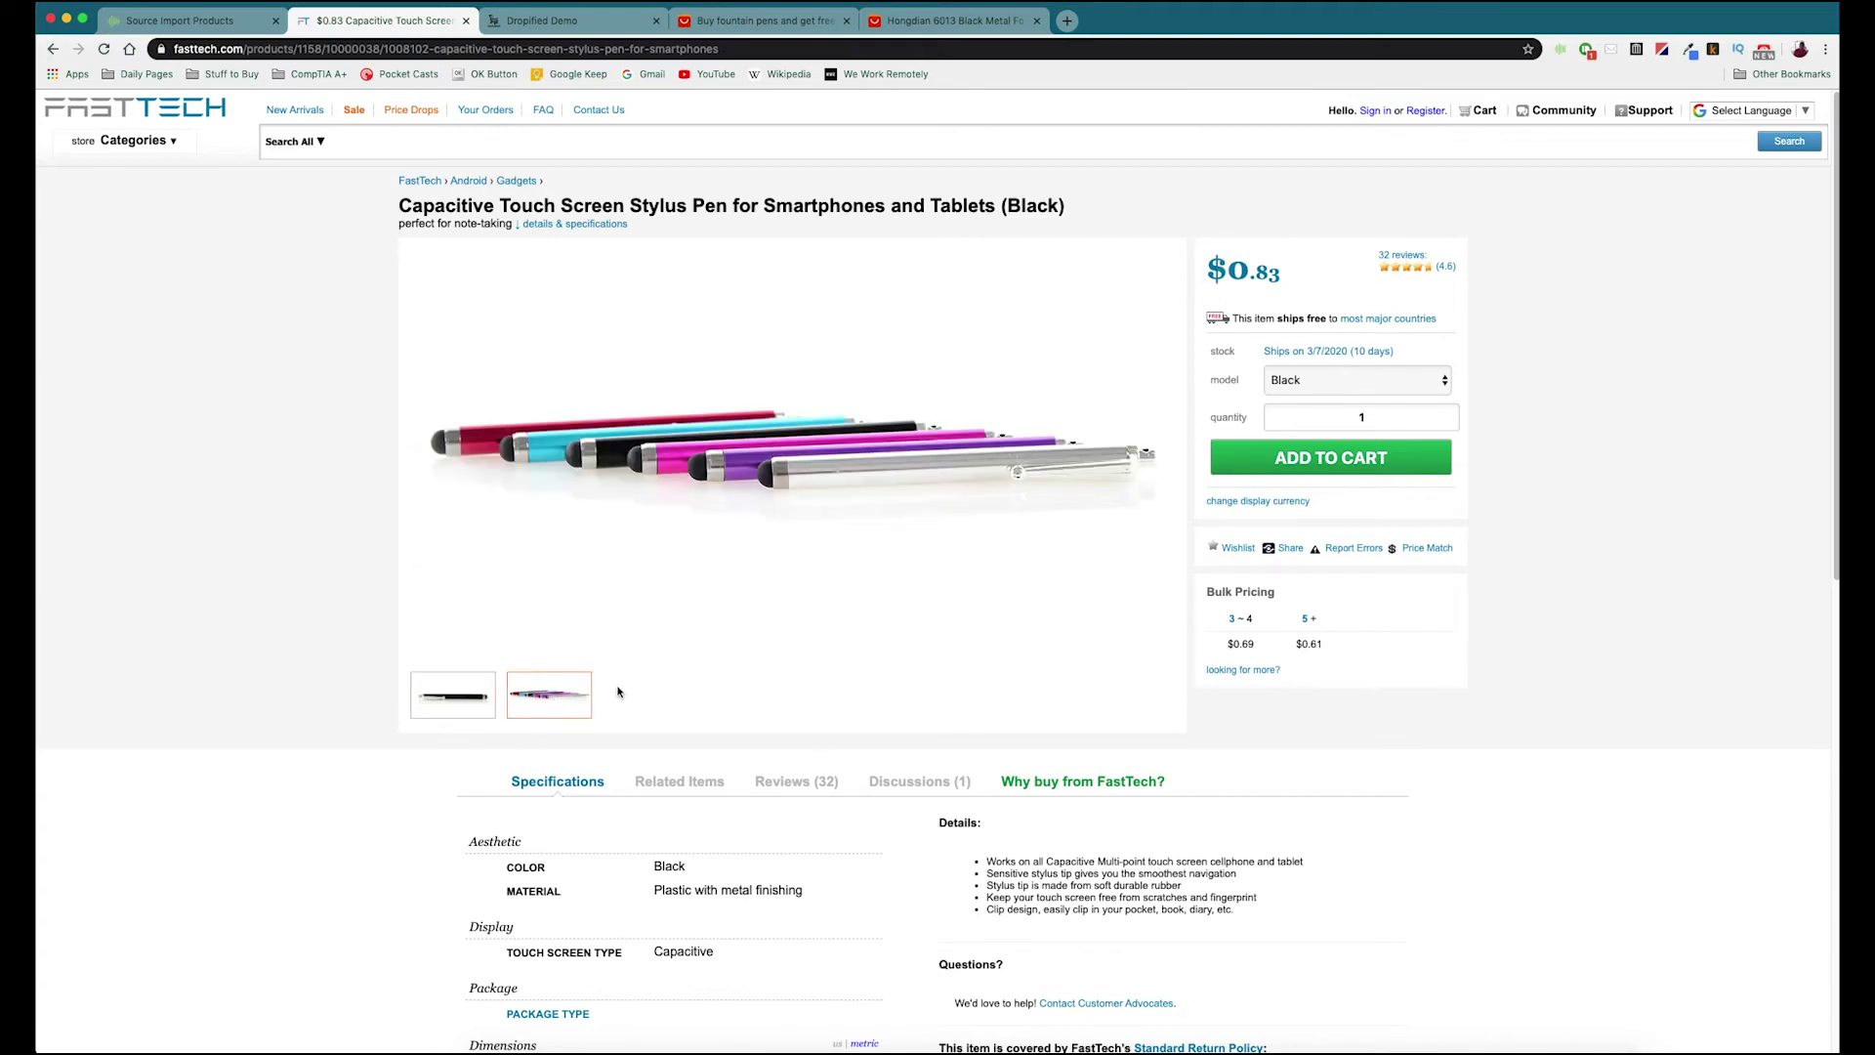
{"action": "left_click", "coordinate": [1347, 384]}
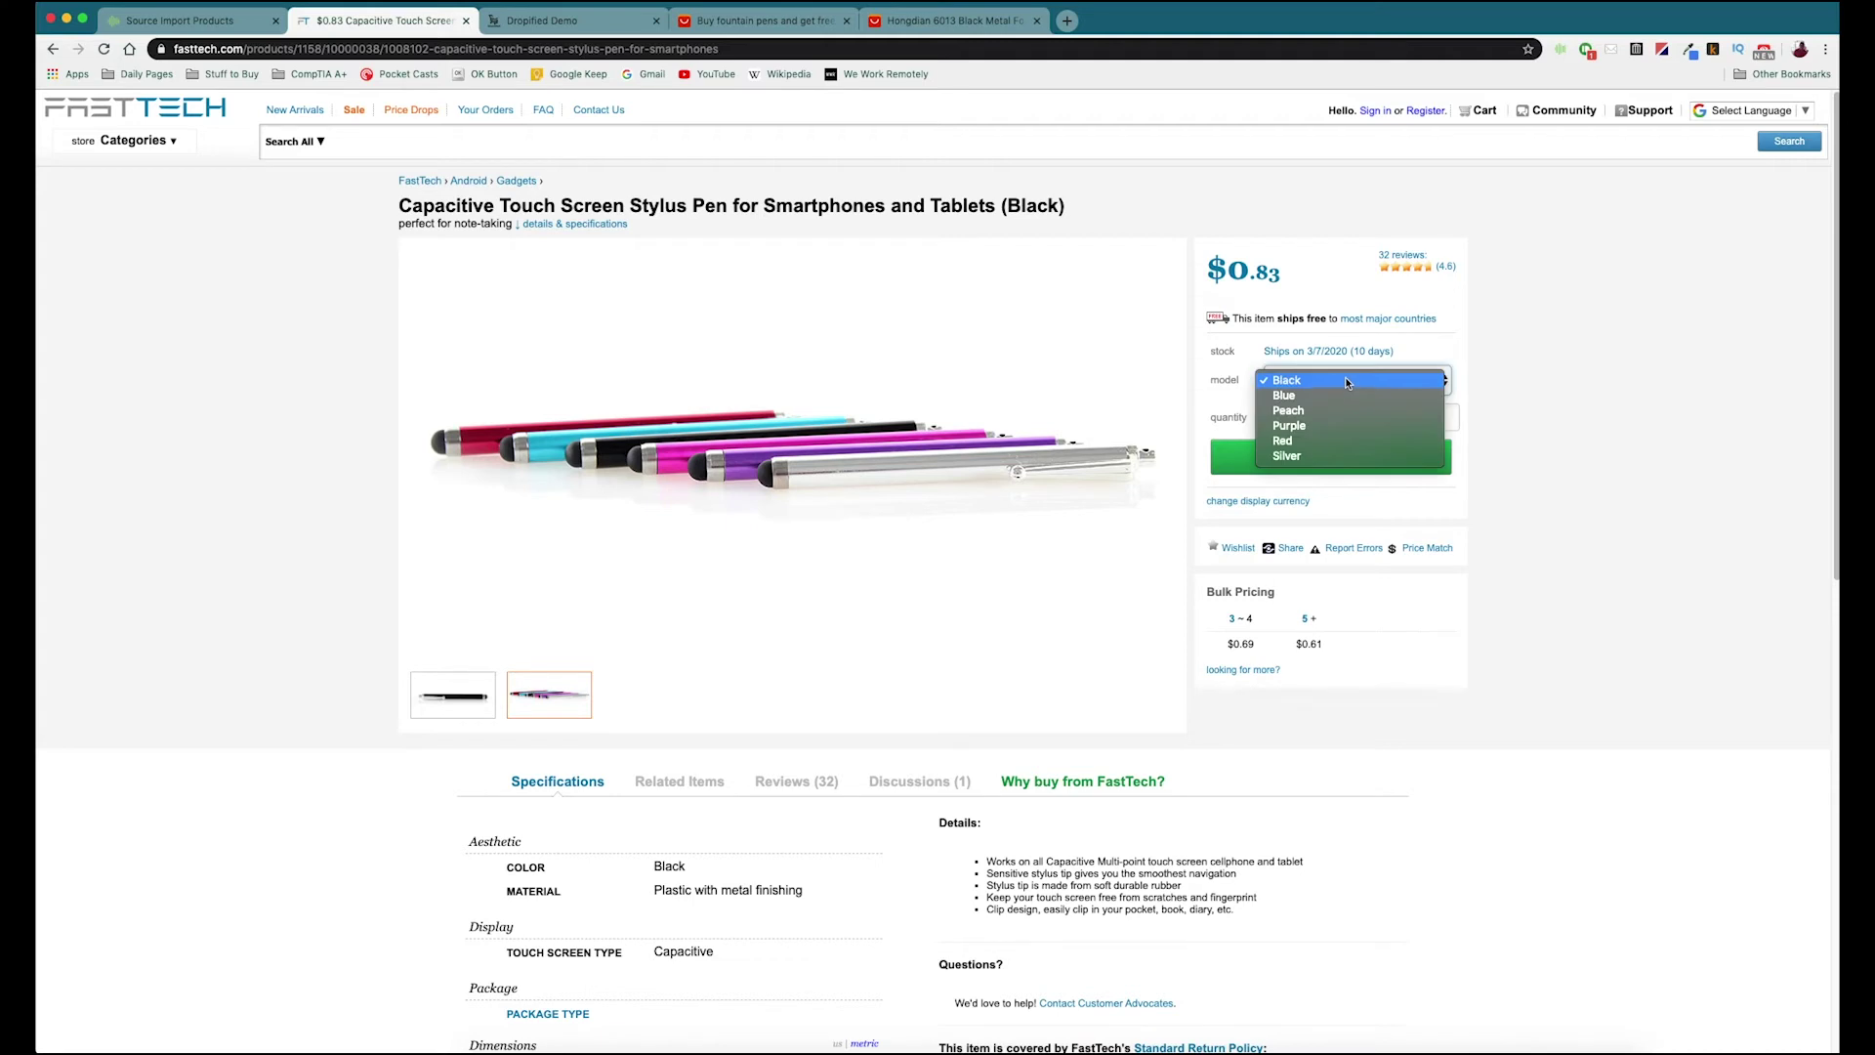
{"action": "left_click", "coordinate": [1602, 373]}
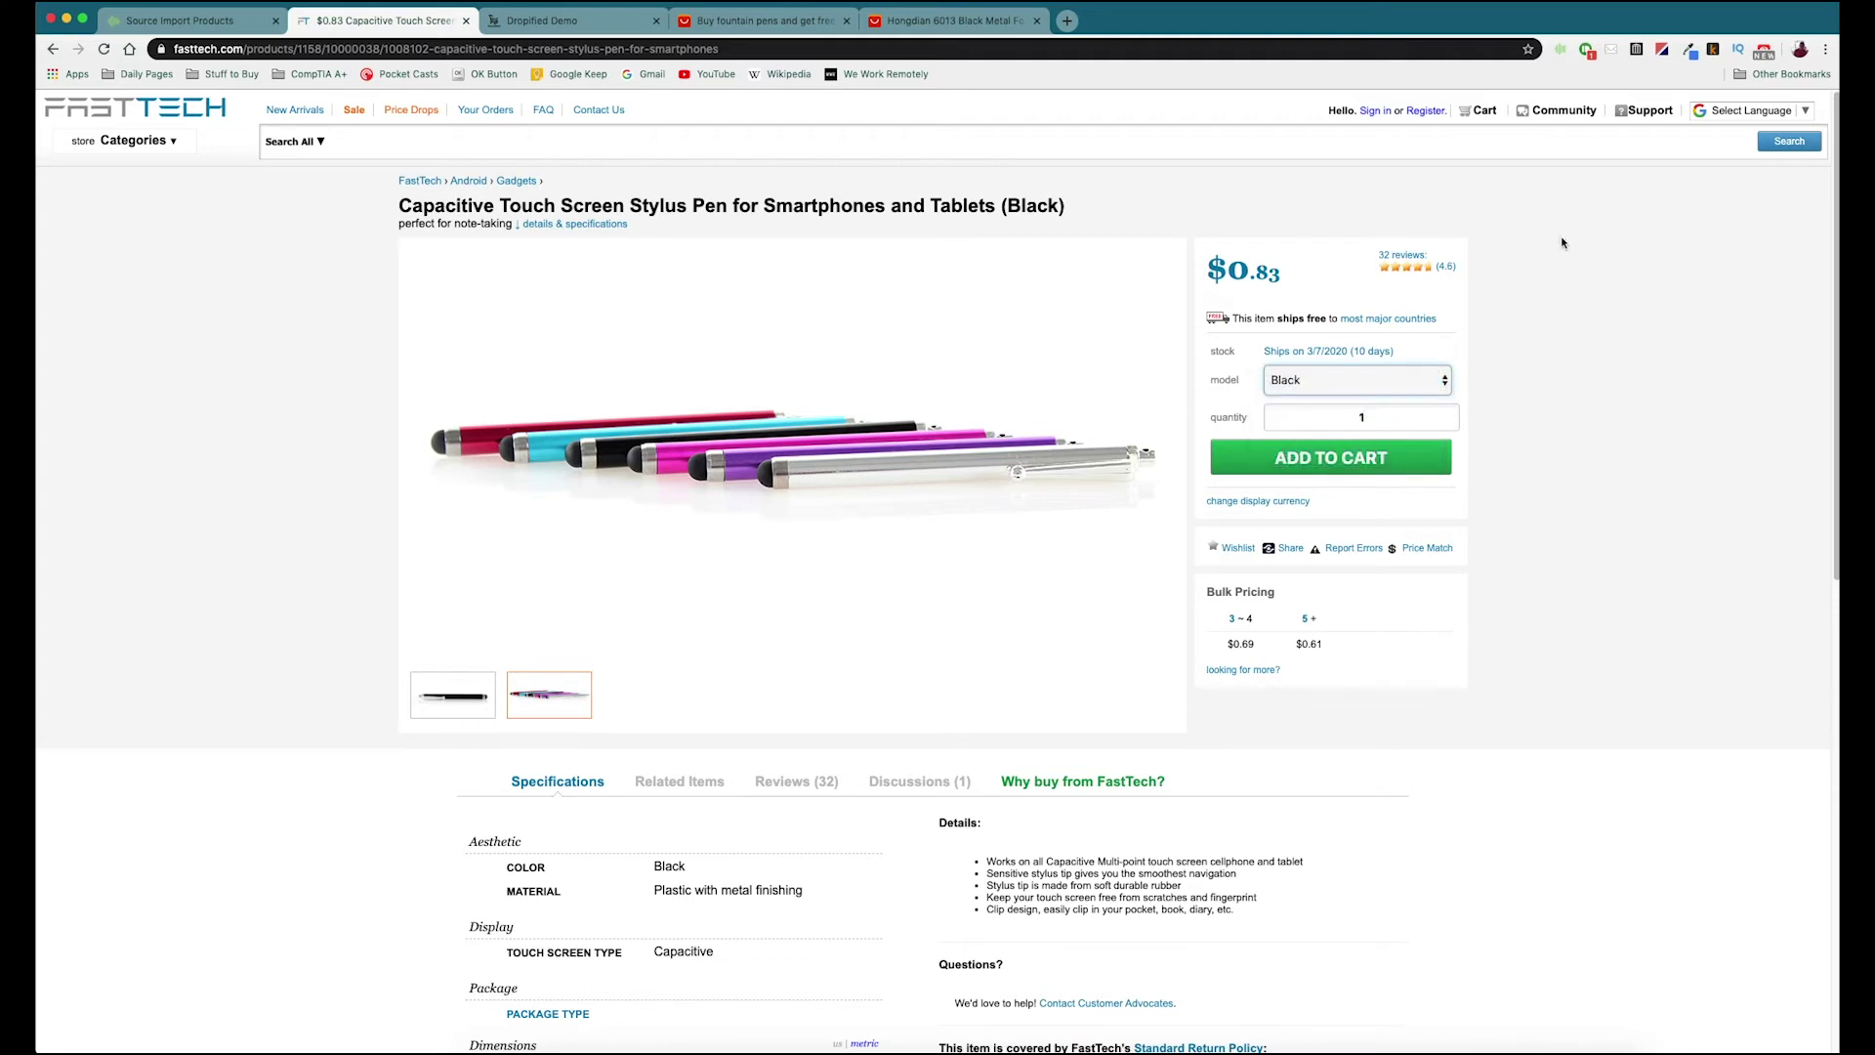
{"action": "scroll", "coordinate": [1570, 364], "scroll_direction": "down", "scroll_amount": 1}
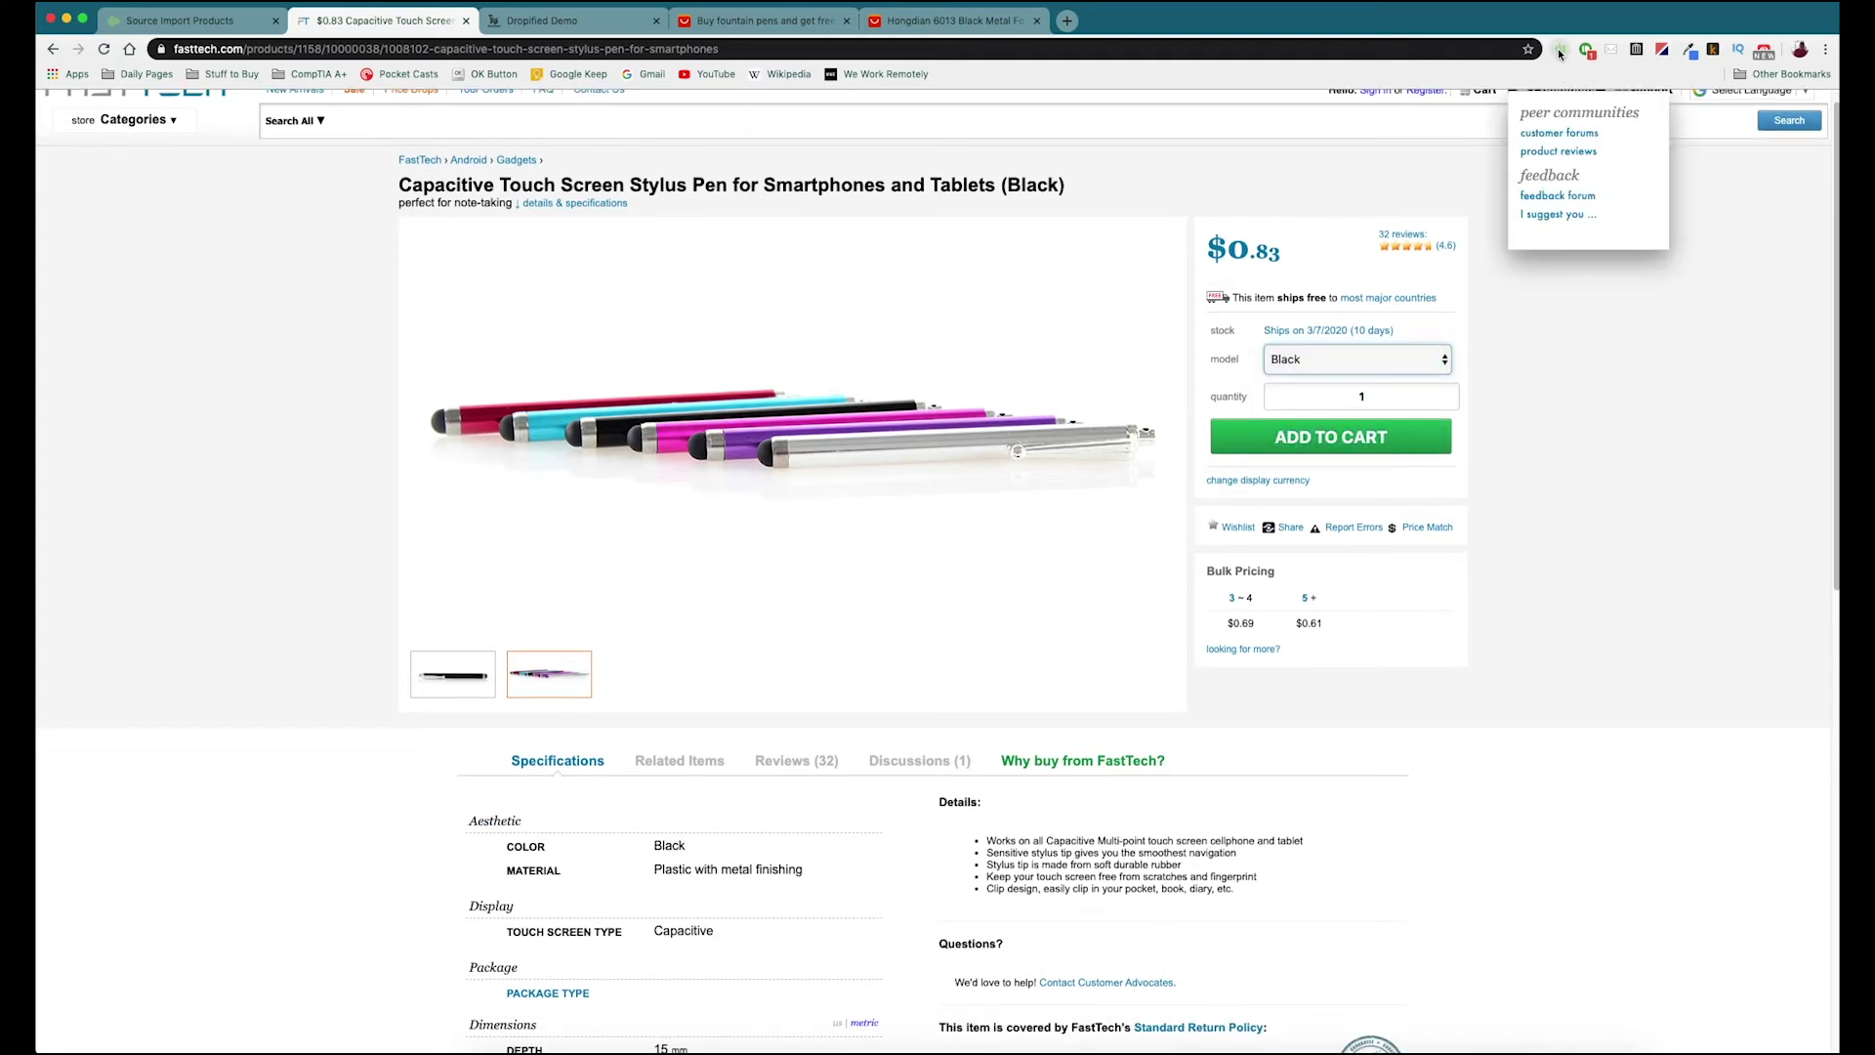
Step: Bring up the stylus listing's Dropified import form, titling the product "Touch Screen Stylus" with GrooveKart Test as the destination store
{"action": "left_click", "coordinate": [1560, 51]}
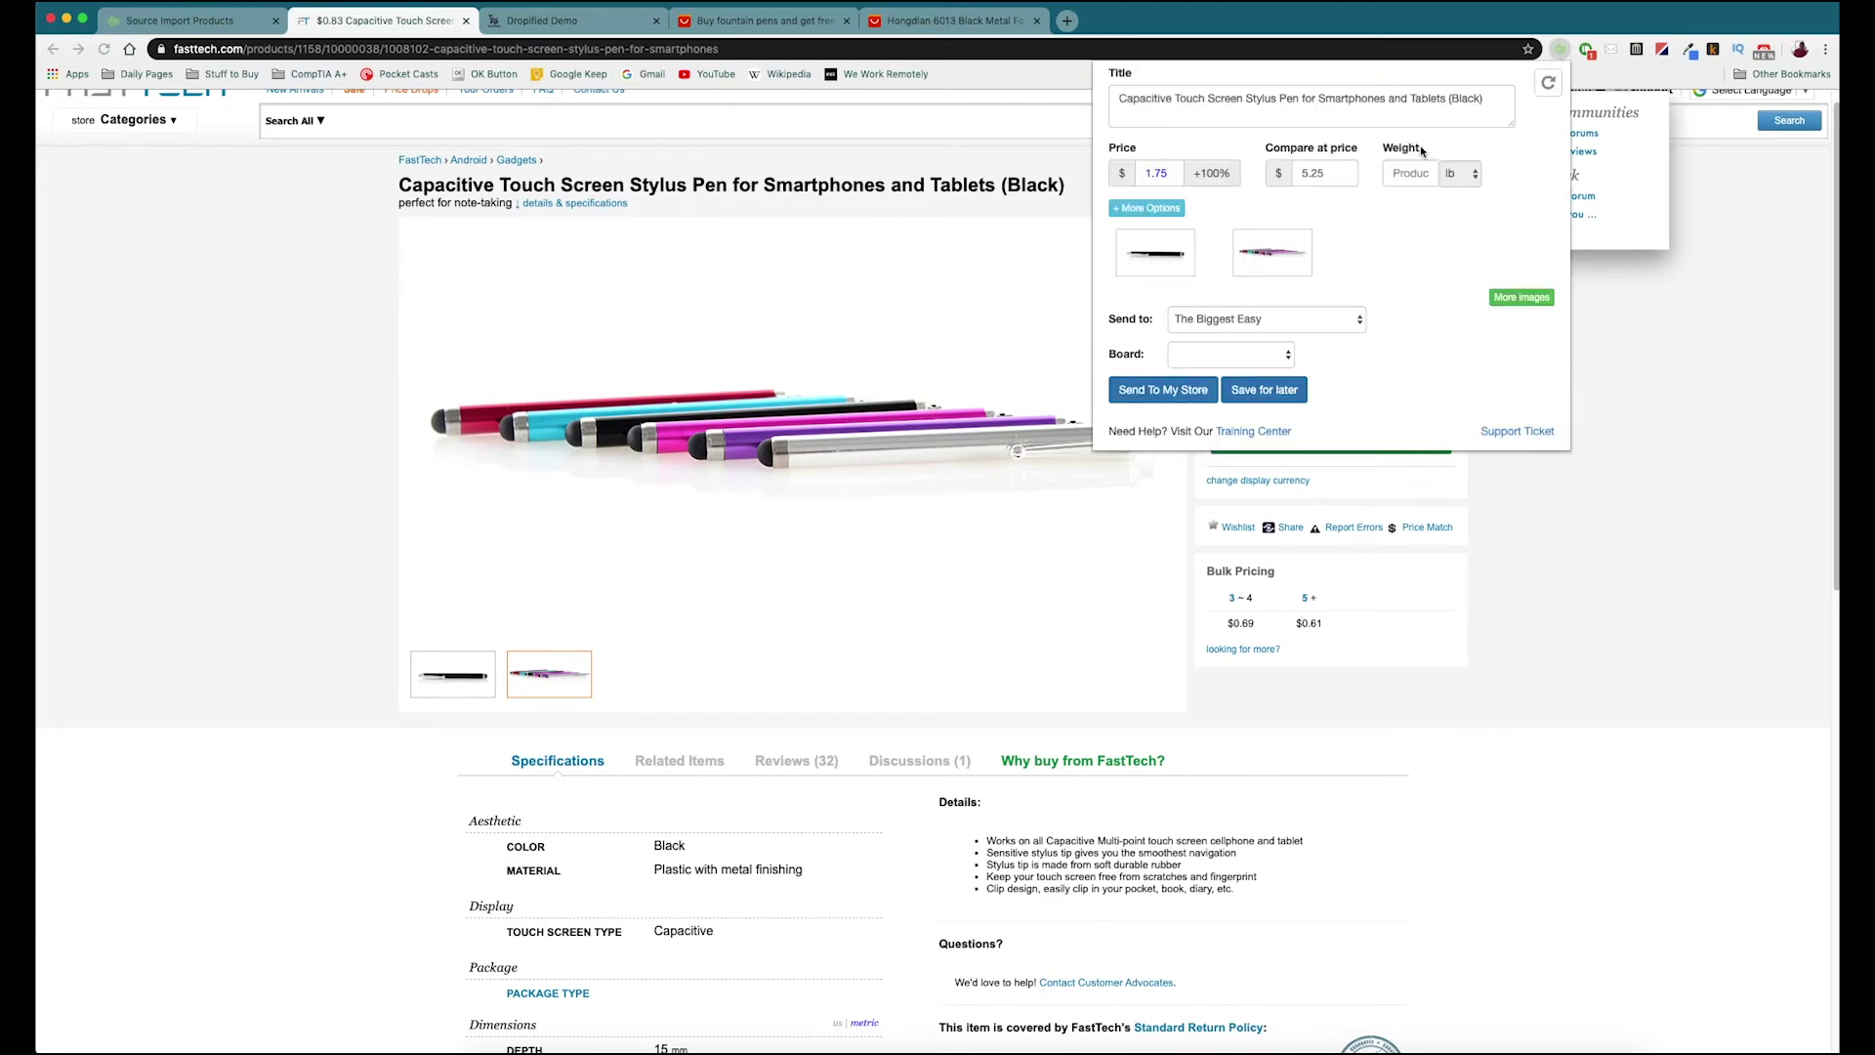
{"action": "left_click_drag", "start_coordinate": [1495, 95], "coordinate": [1033, 103]}
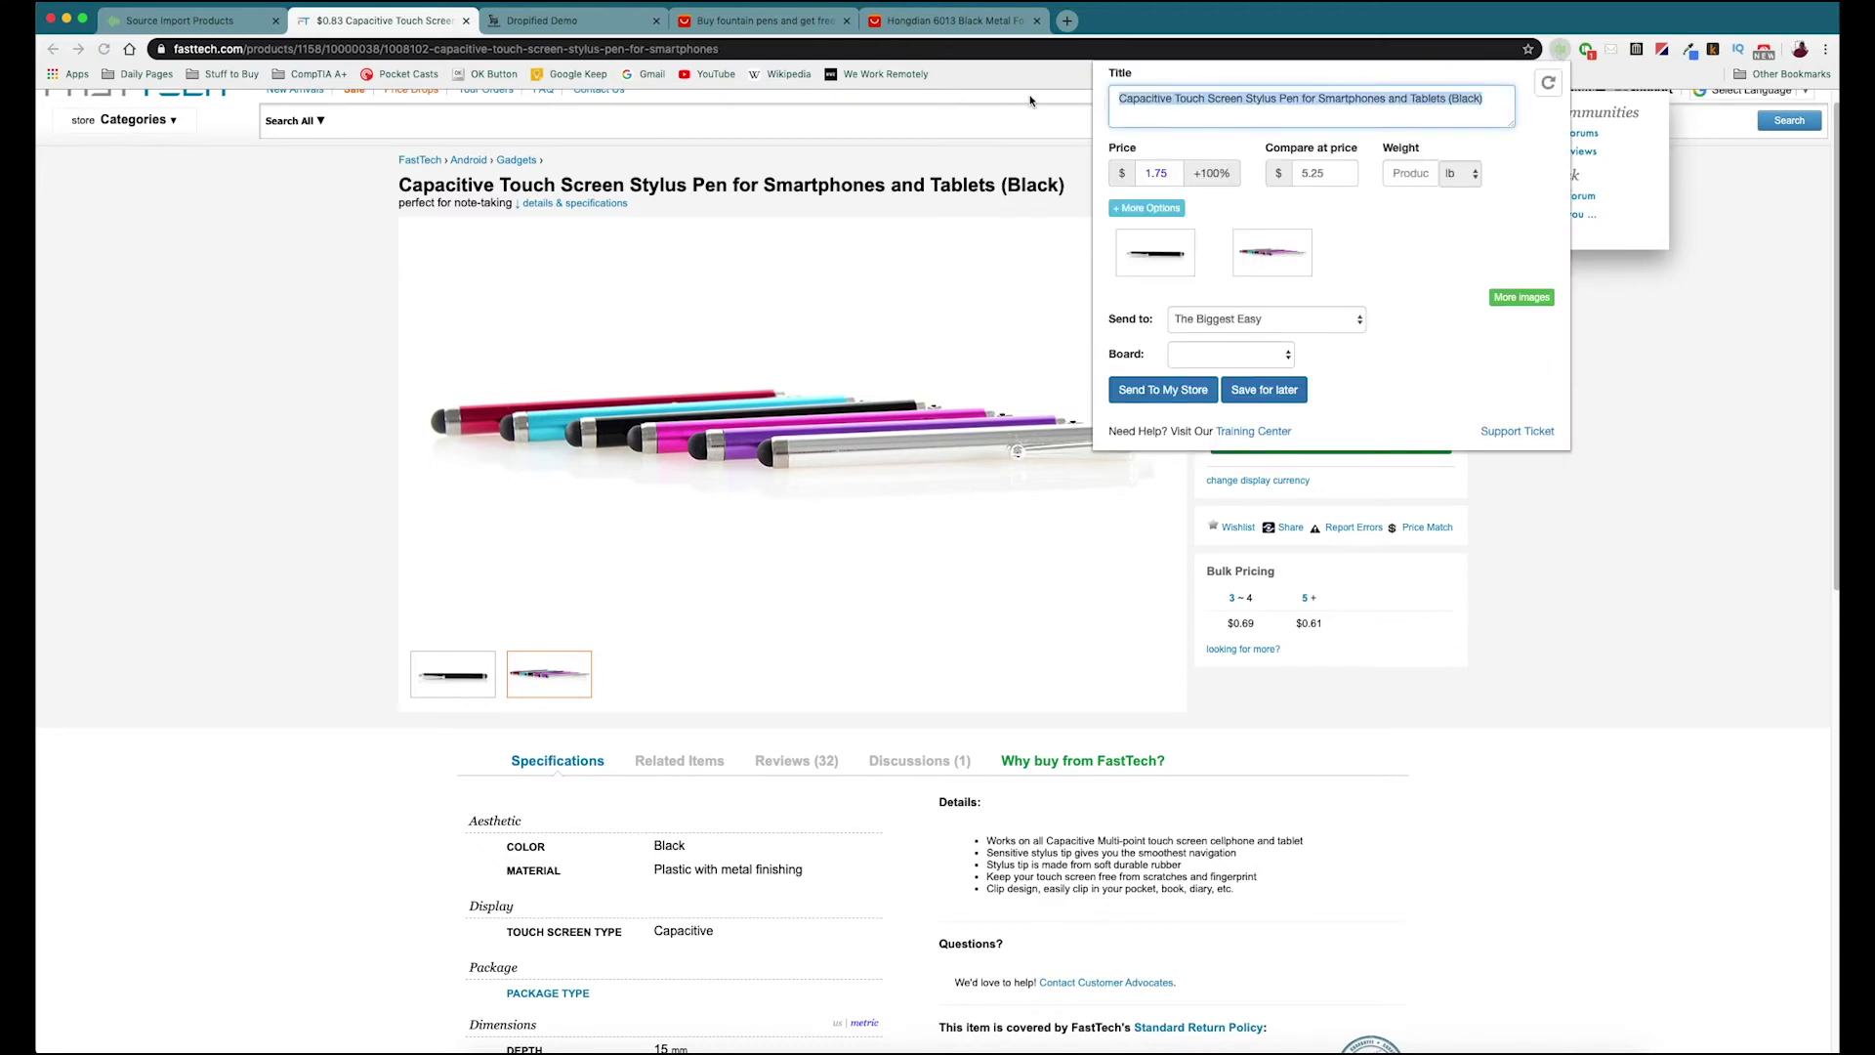
{"action": "type", "text": "Touch Screen Stylus"}
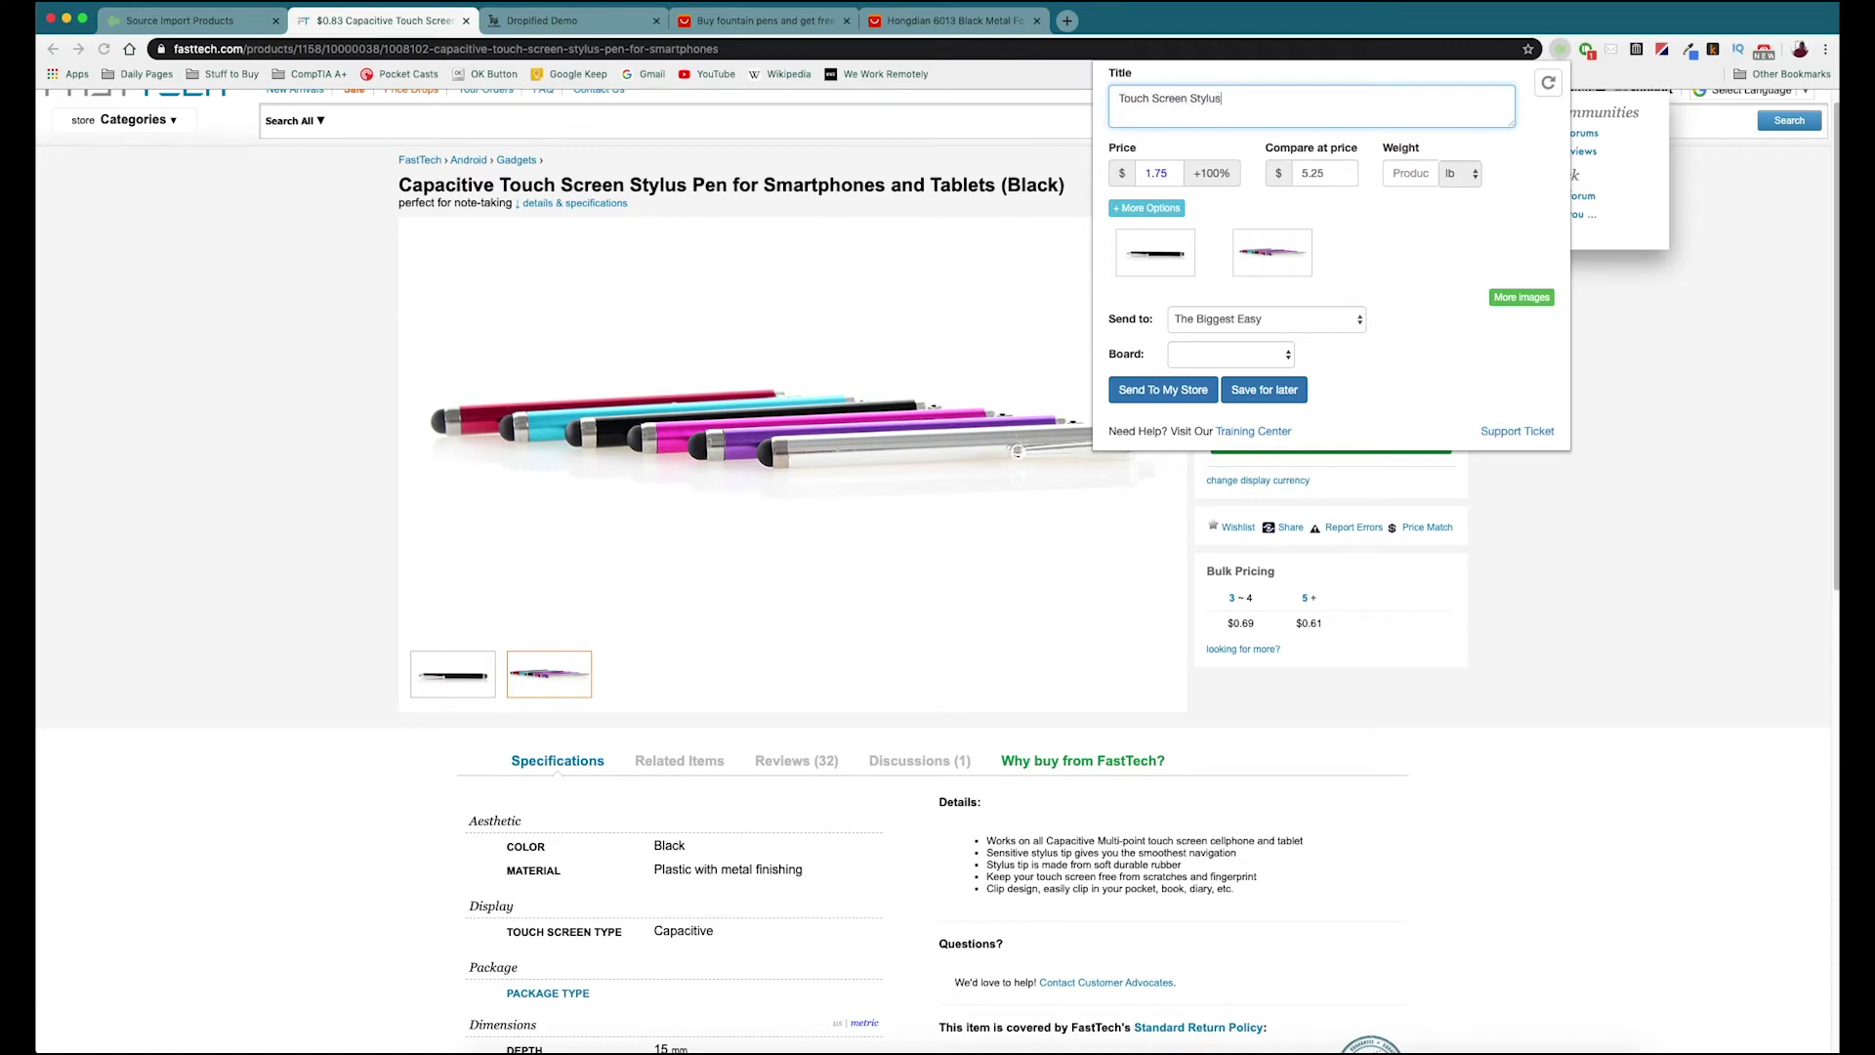
{"action": "left_click", "coordinate": [1150, 151]}
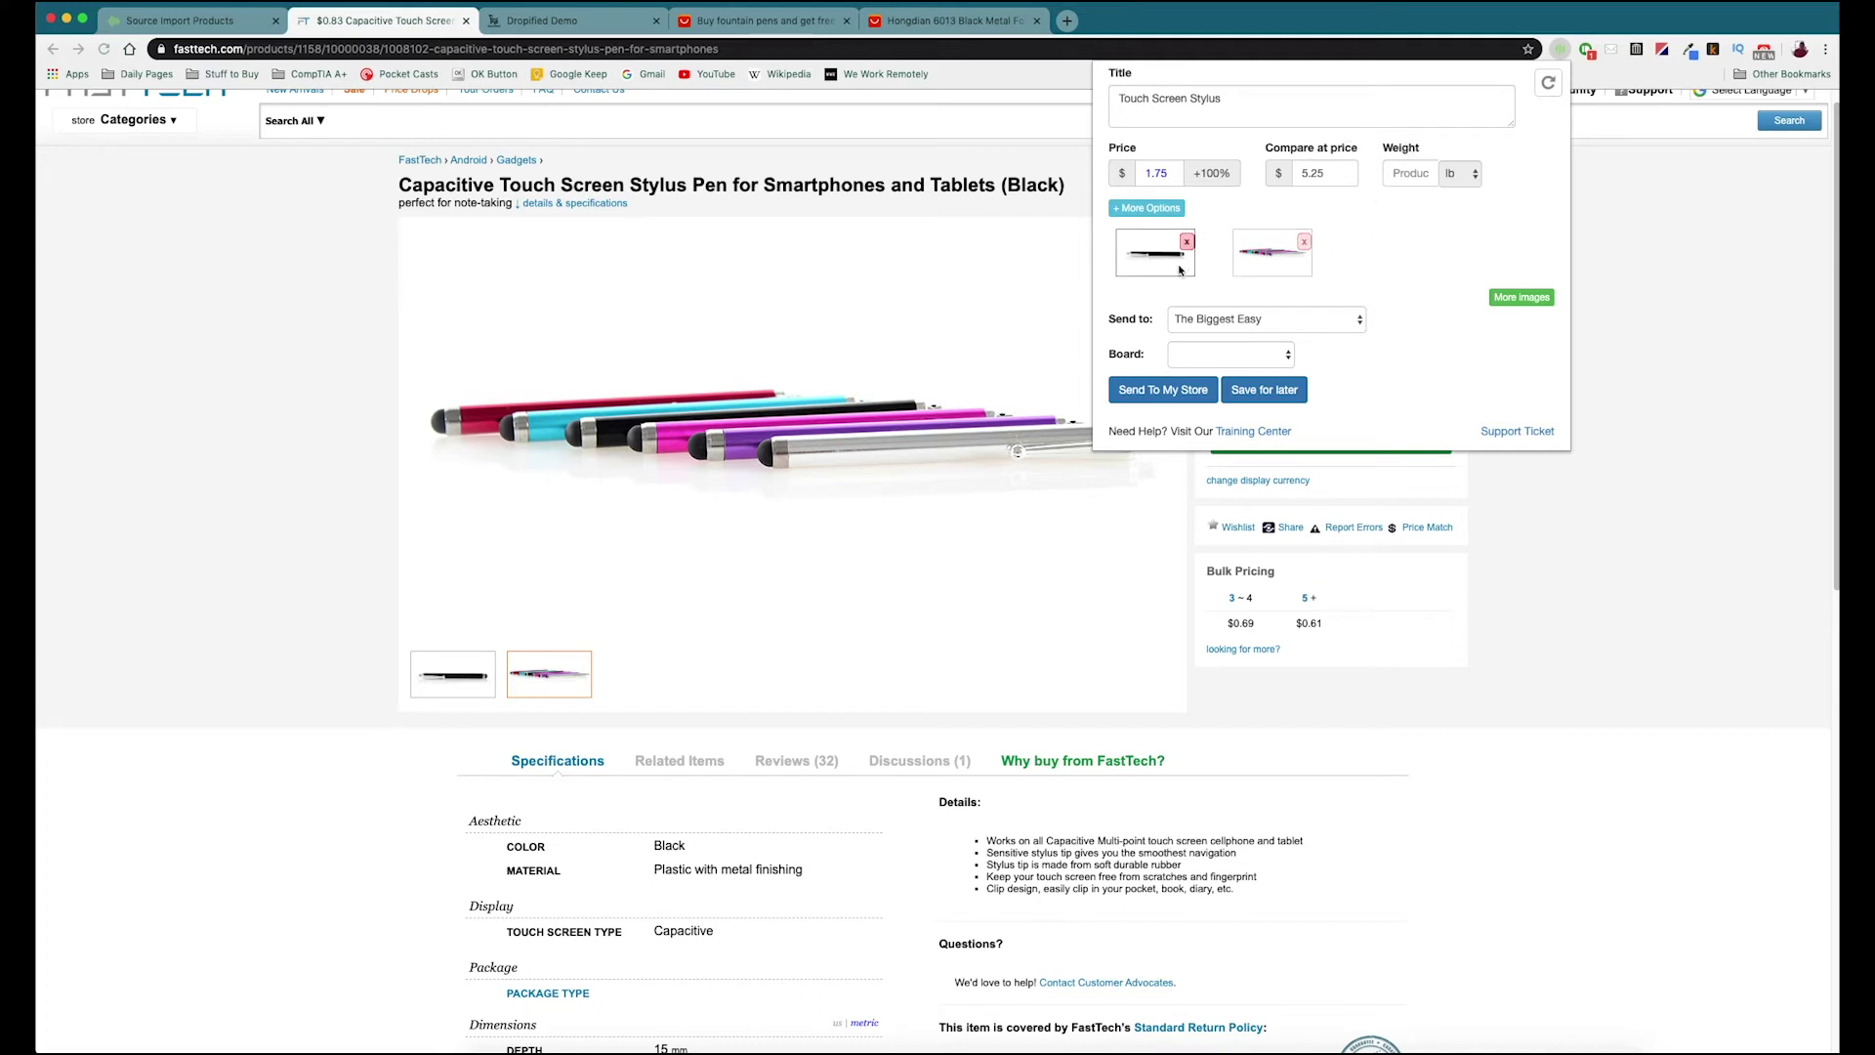
{"action": "left_click", "coordinate": [1330, 315]}
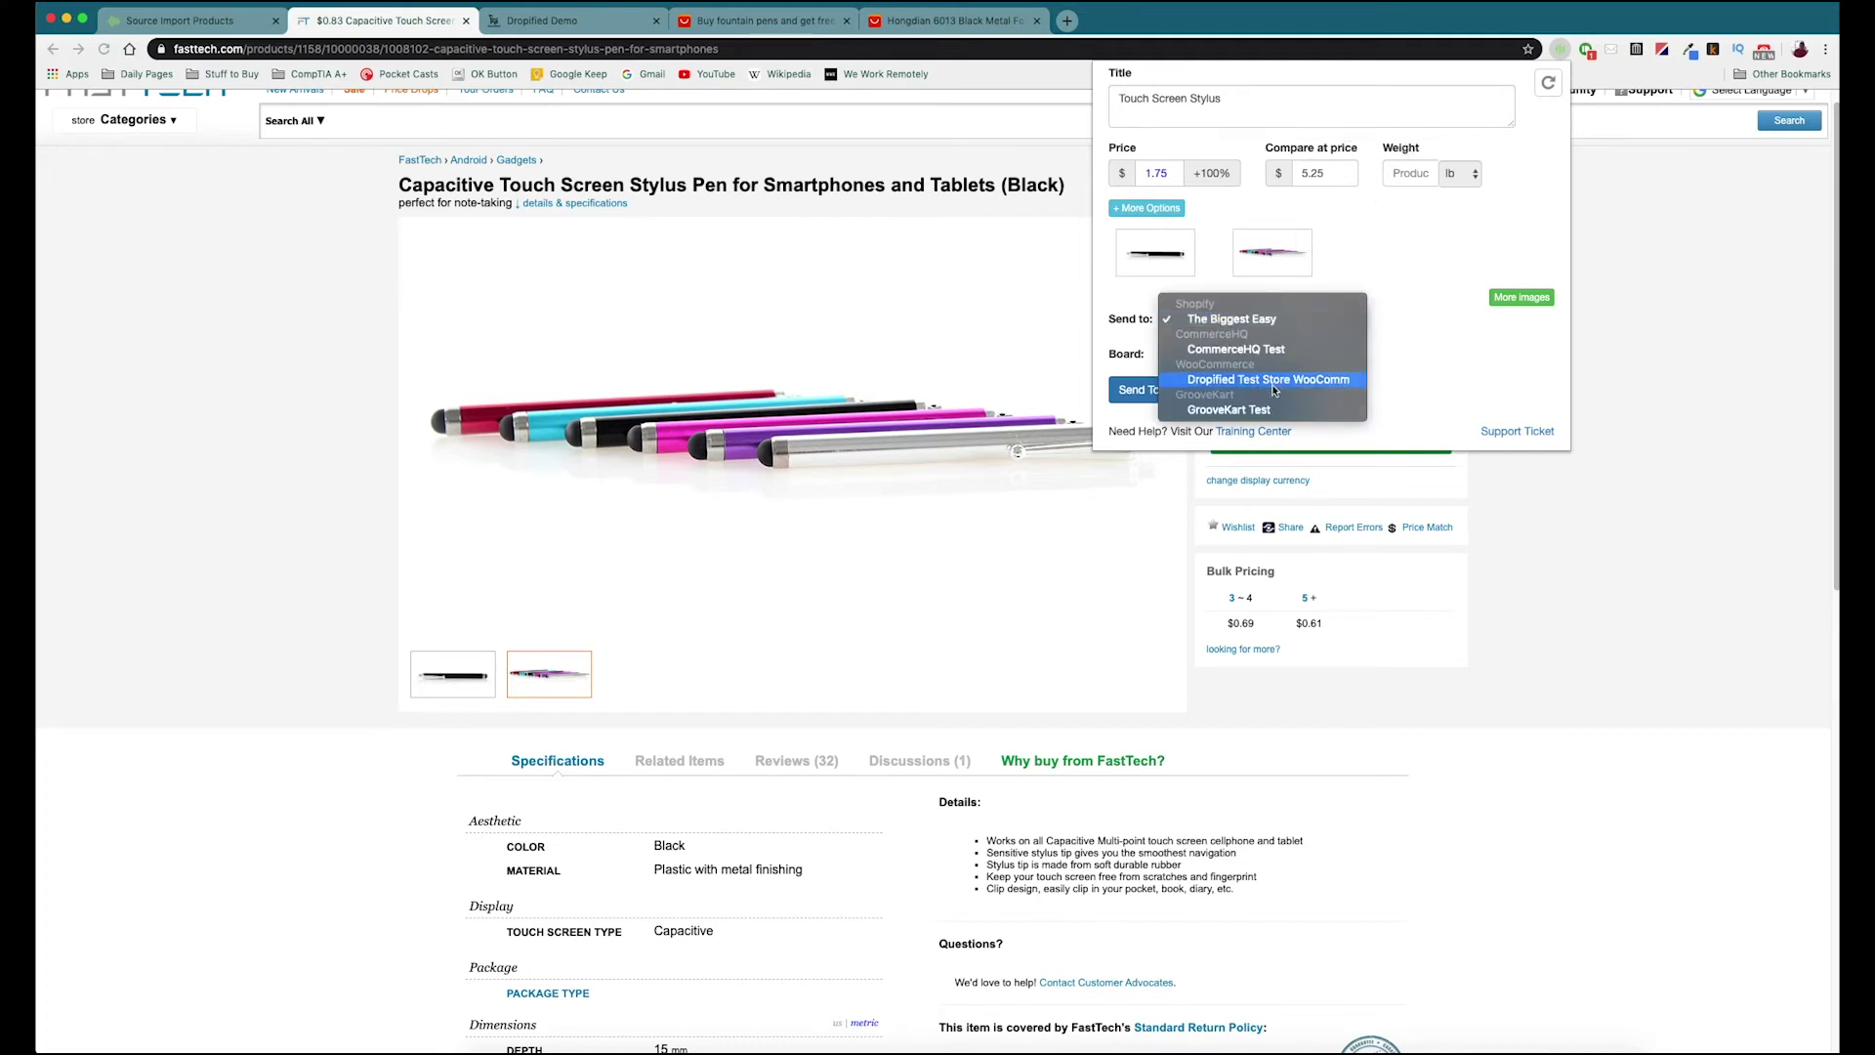
{"action": "key", "text": "Escape"}
{"action": "key", "text": "Down"}
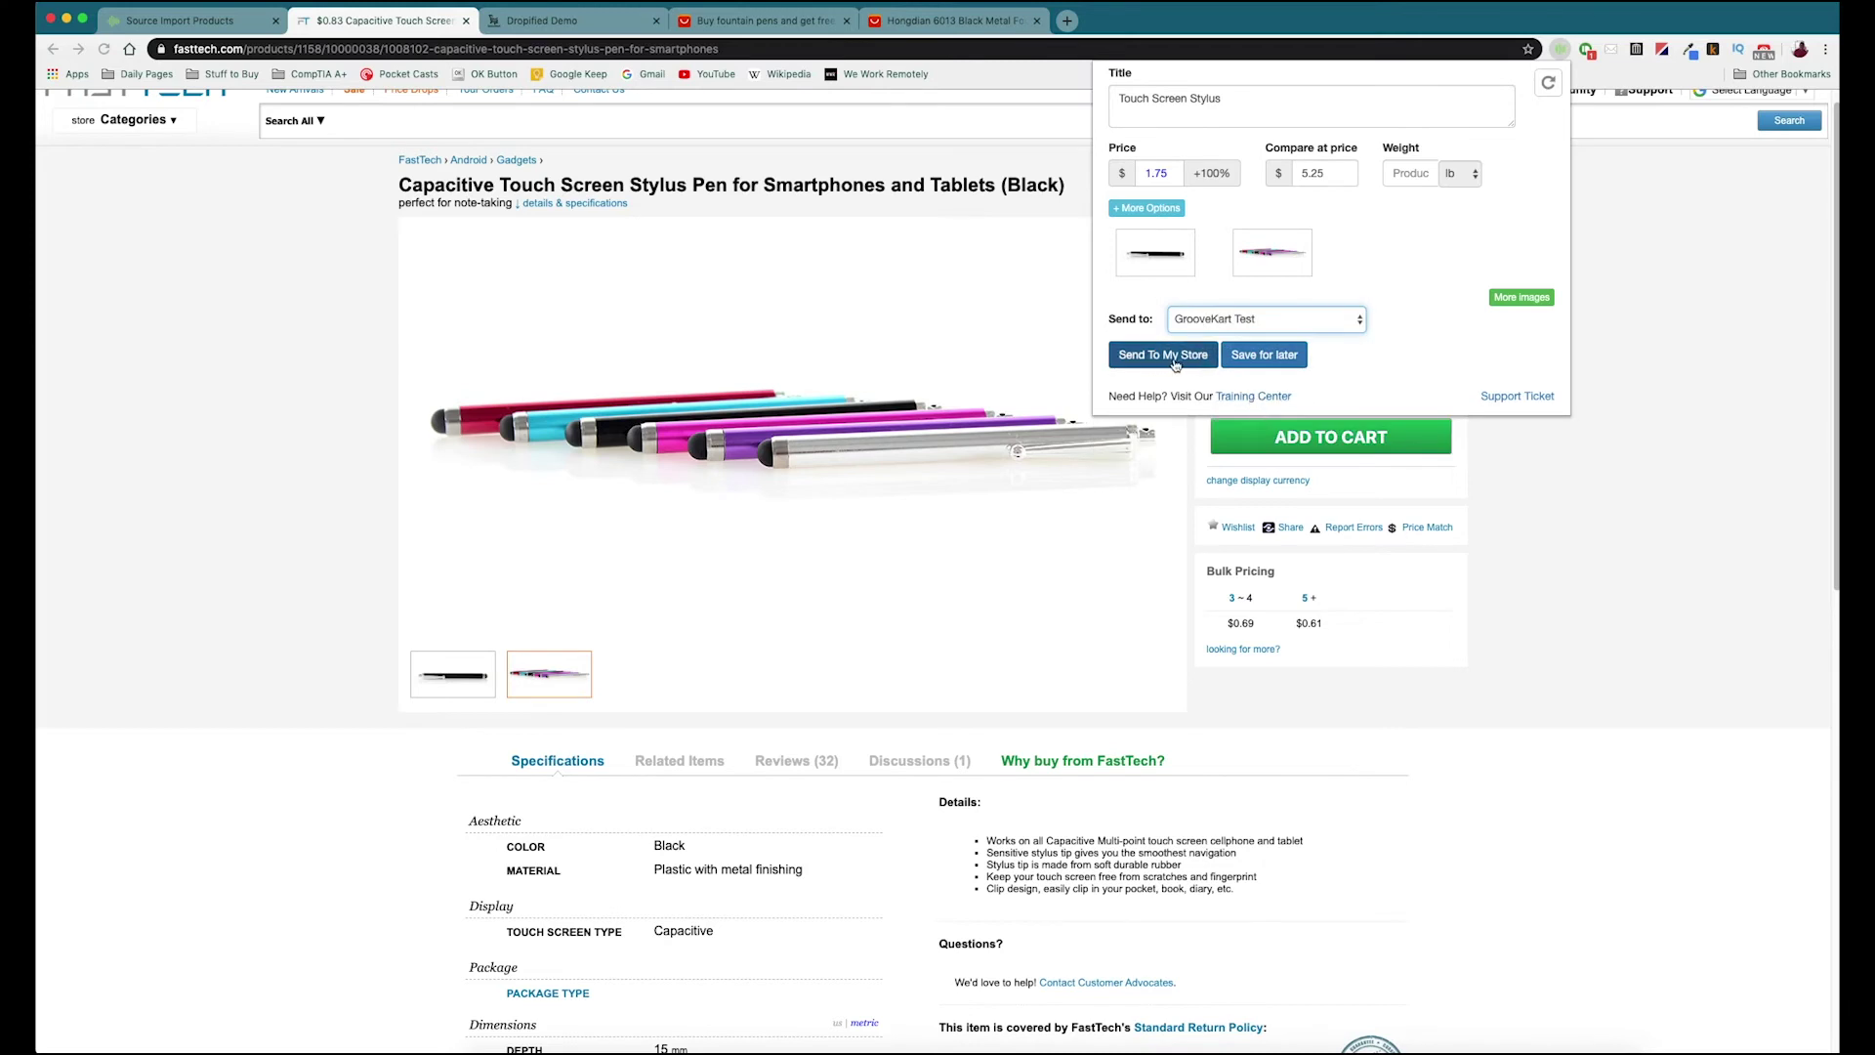
Step: Send the Touch Screen Stylus to the GrooveKart Test store and open the My Products list in GrooveKart
{"action": "left_click", "coordinate": [1168, 358]}
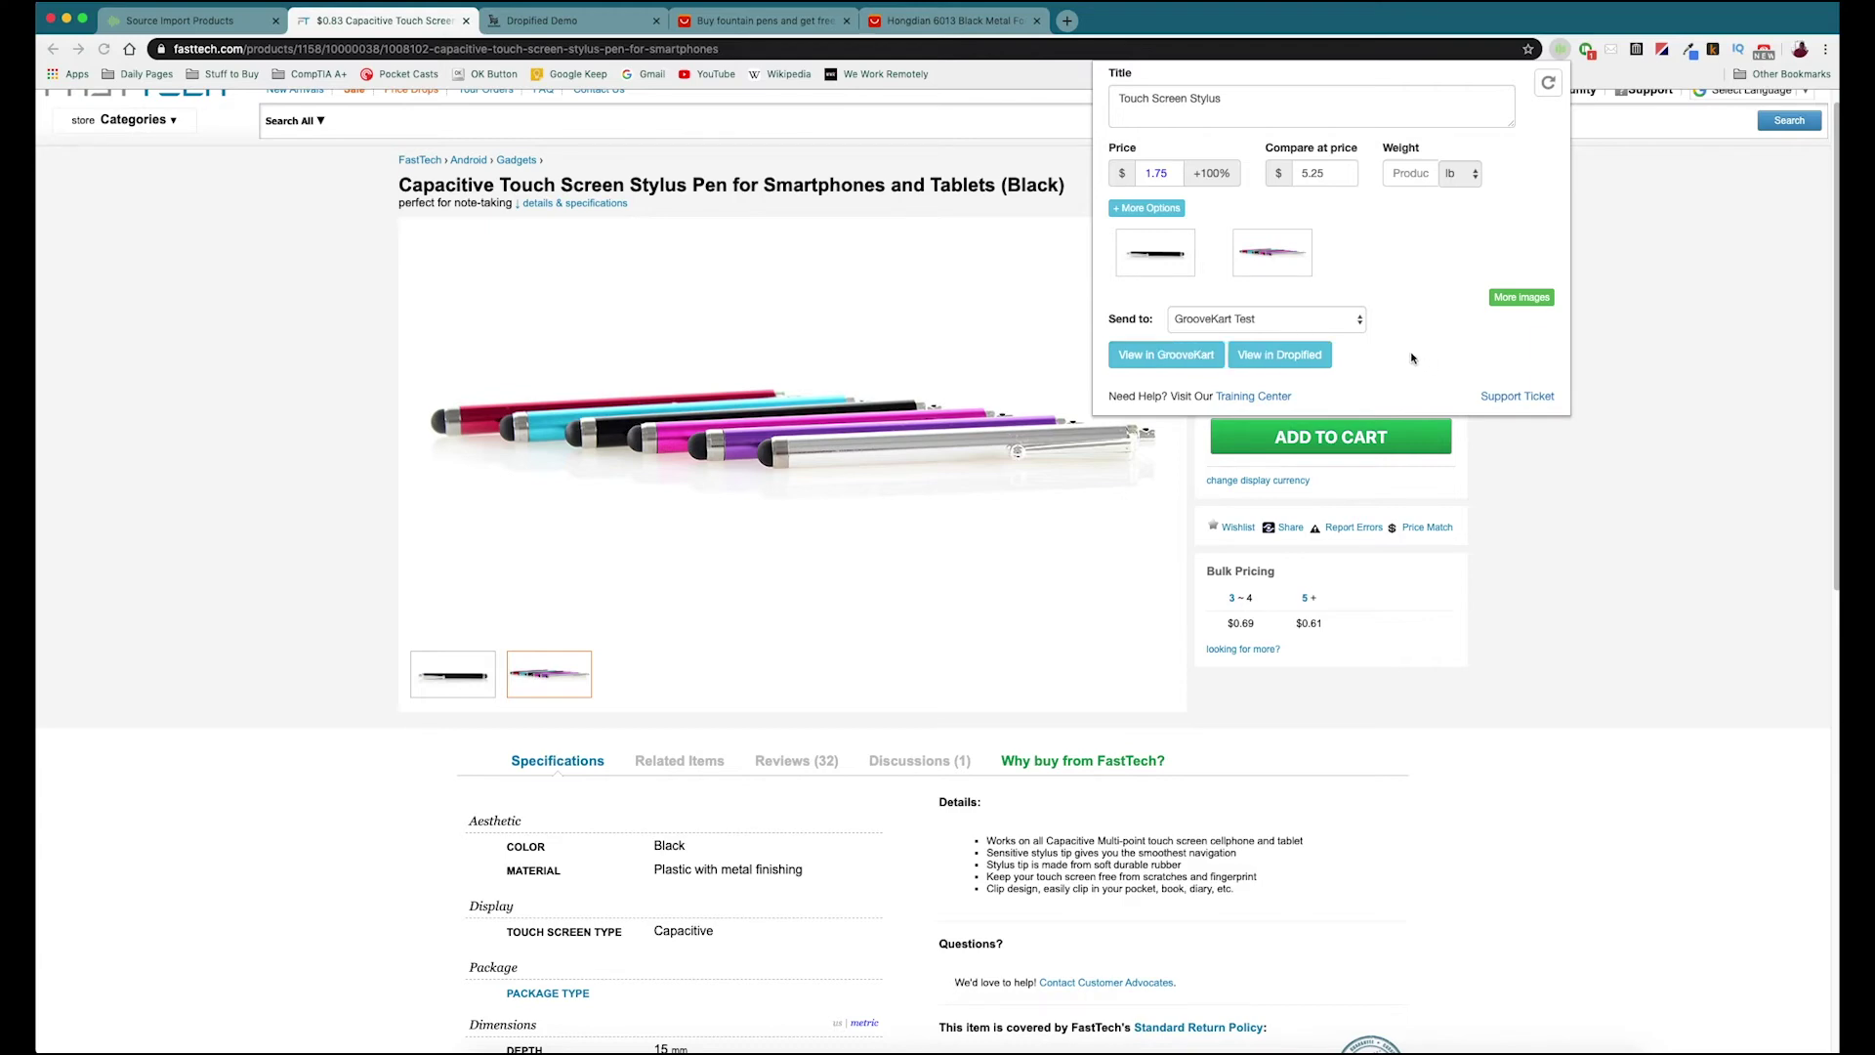
{"action": "left_click", "coordinate": [572, 21]}
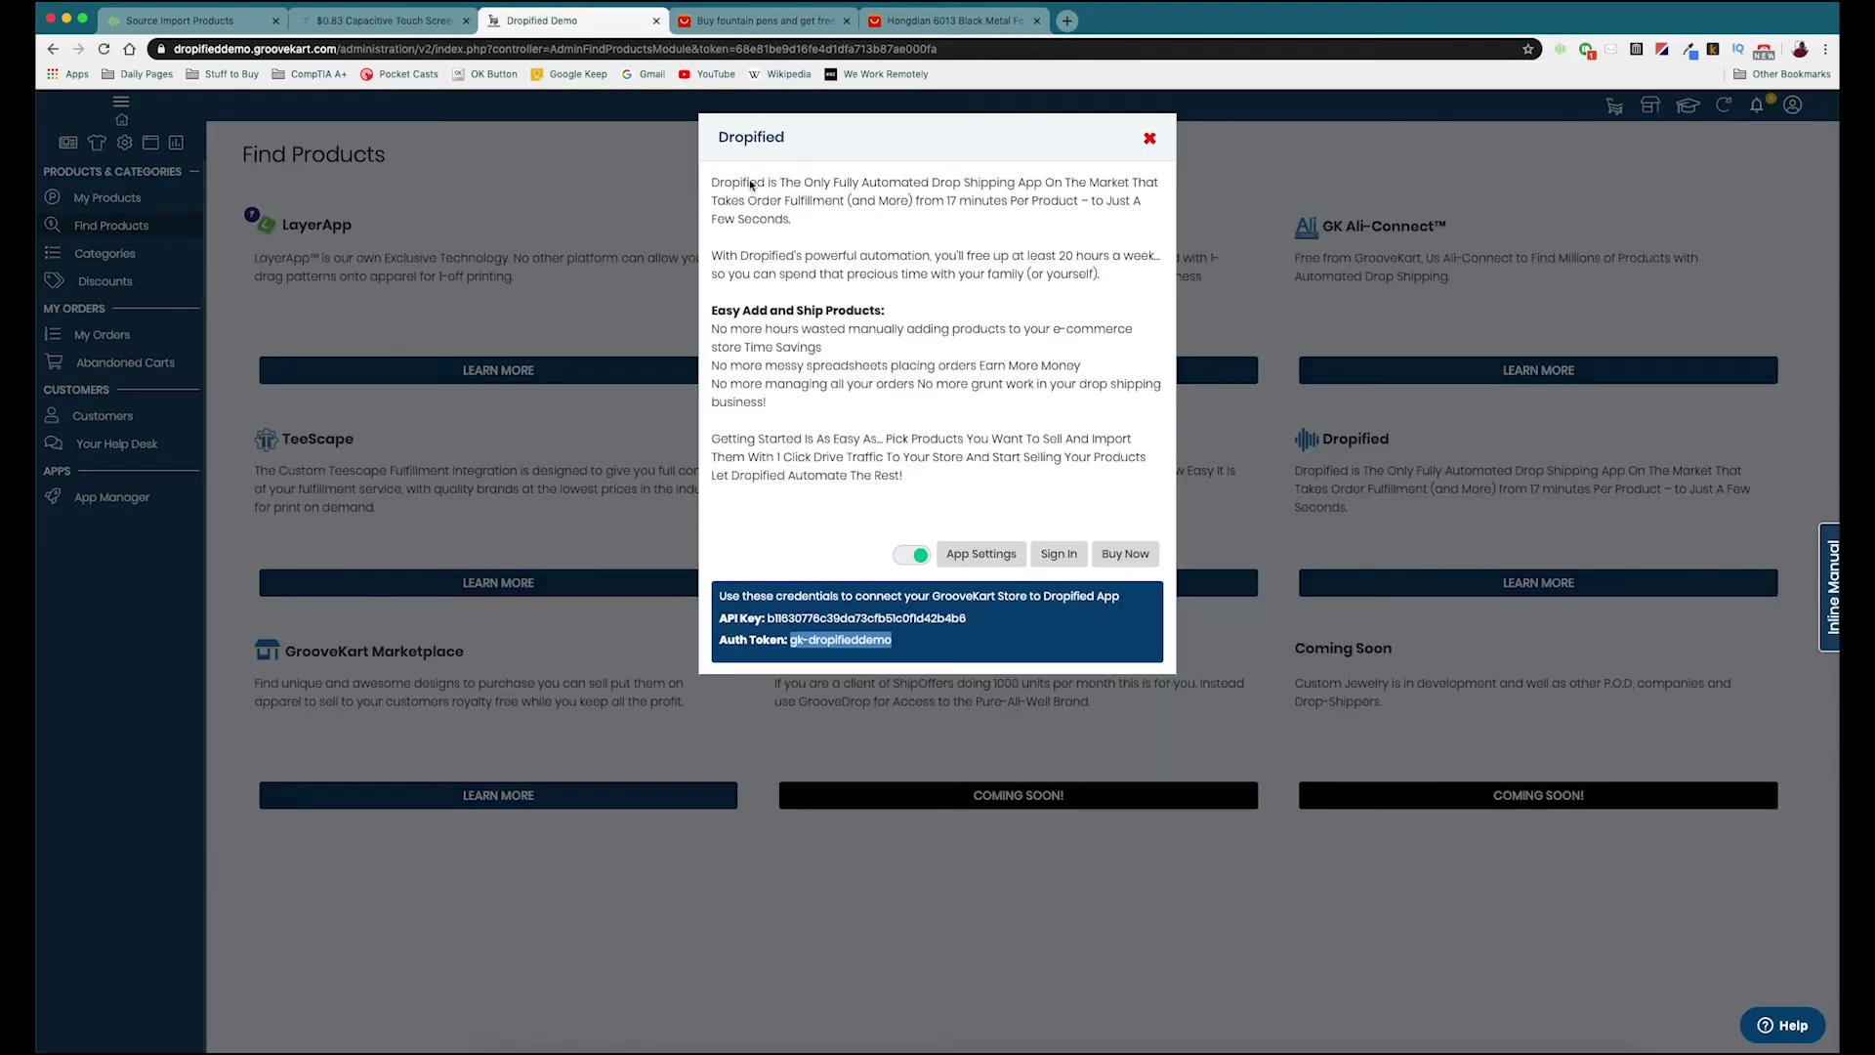
{"action": "left_click", "coordinate": [1152, 139]}
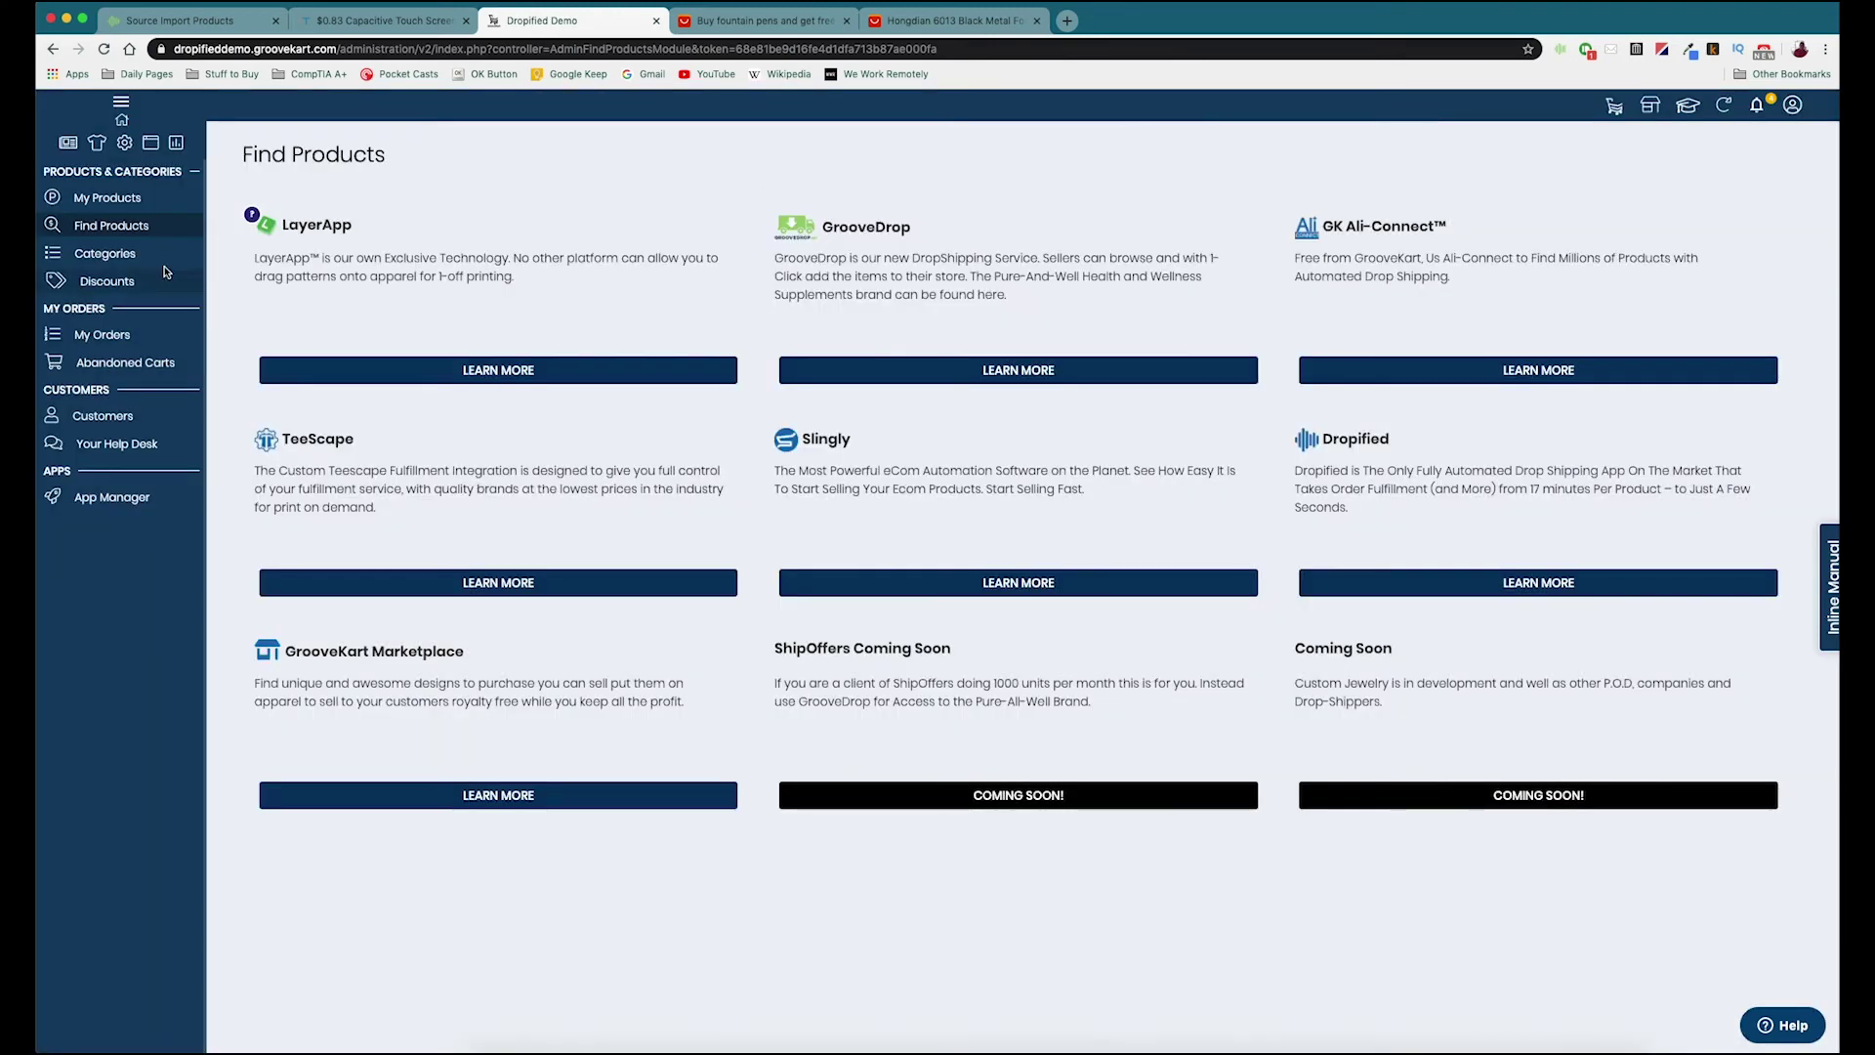
{"action": "left_click", "coordinate": [117, 202]}
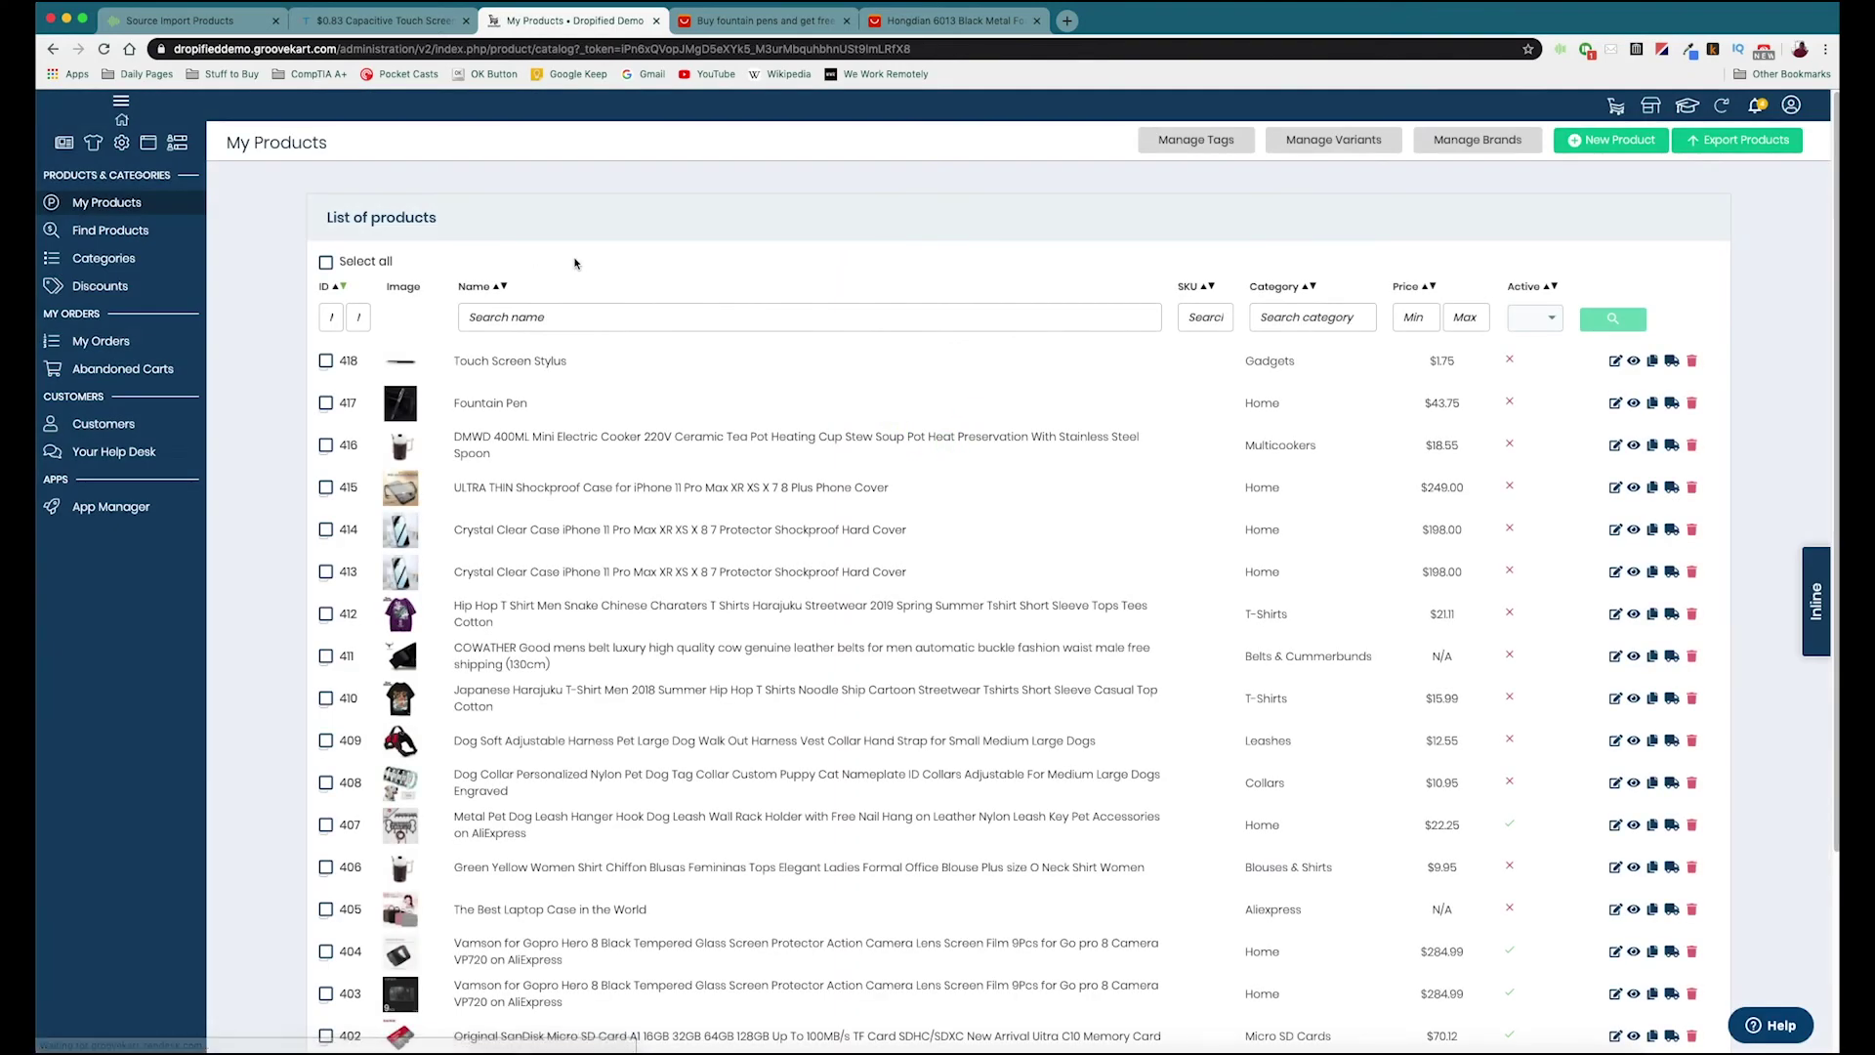
Step: Open the imported Touch Screen Stylus, review its images and its pricing and variants sections, and save the product
{"action": "left_click", "coordinate": [512, 363]}
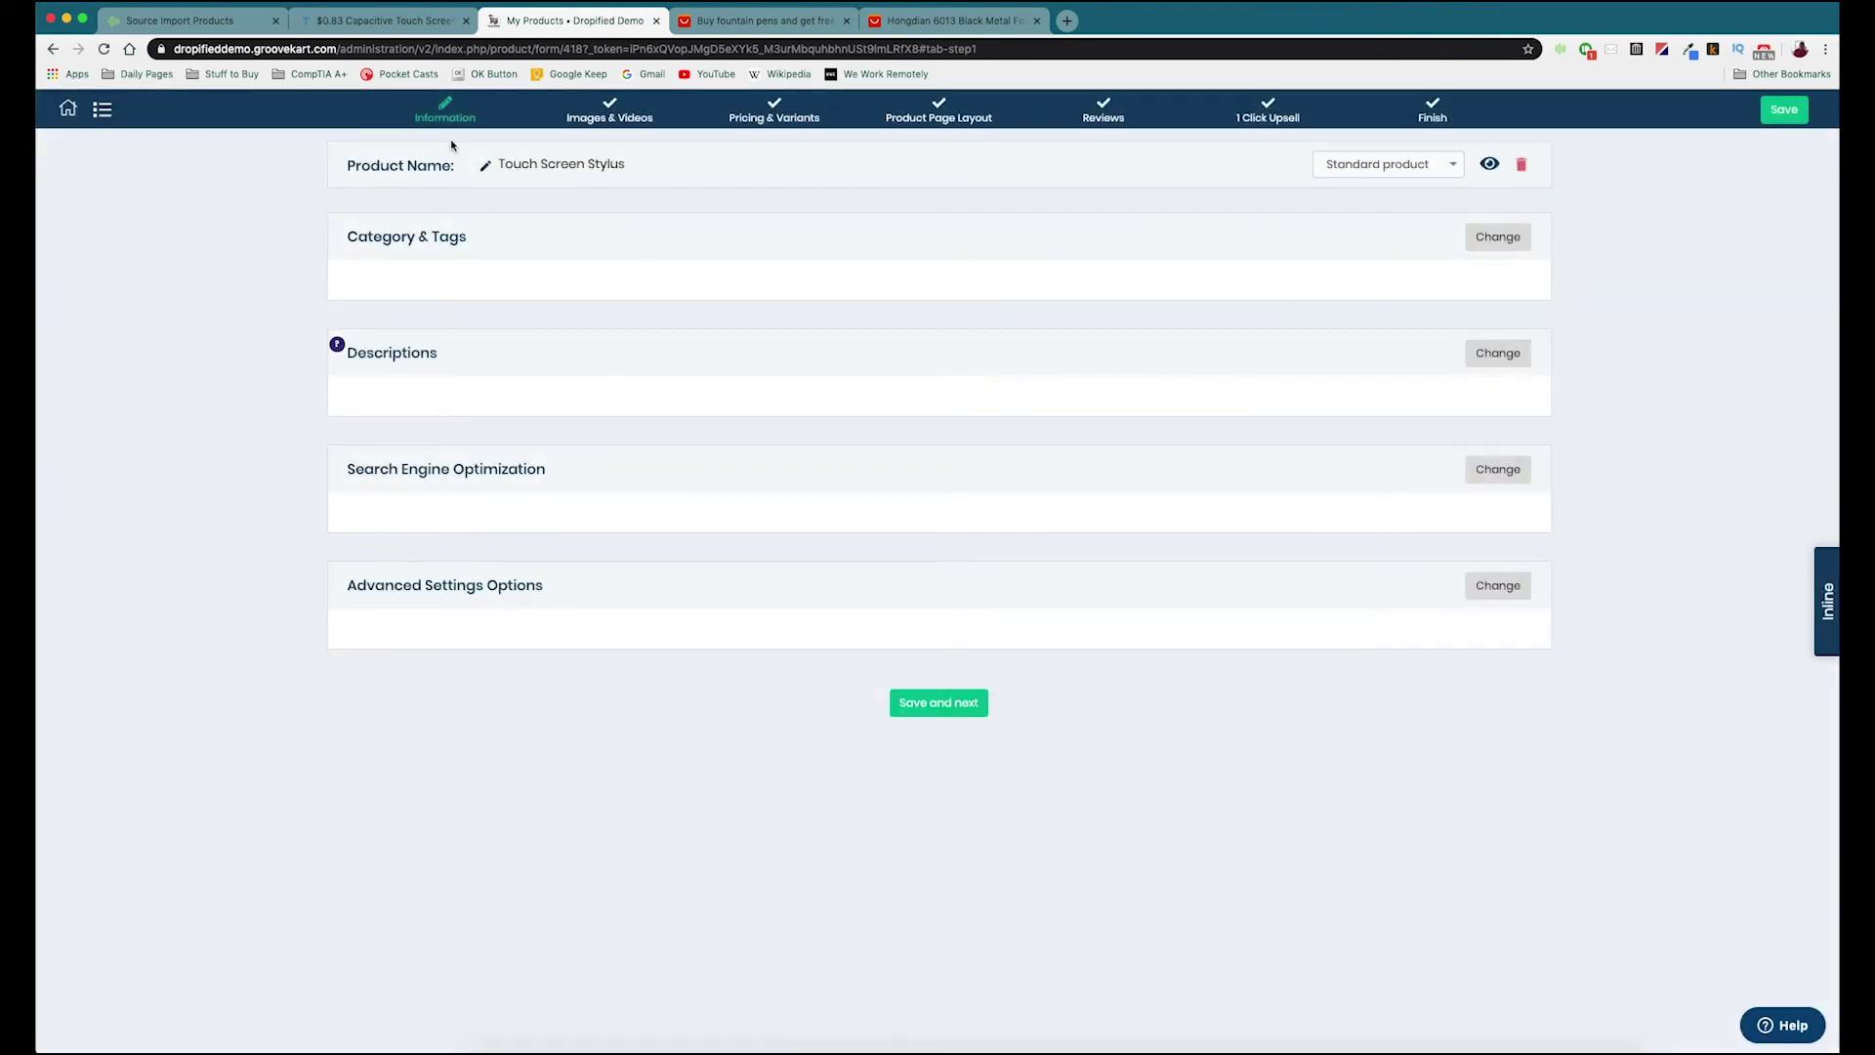
{"action": "left_click", "coordinate": [612, 122]}
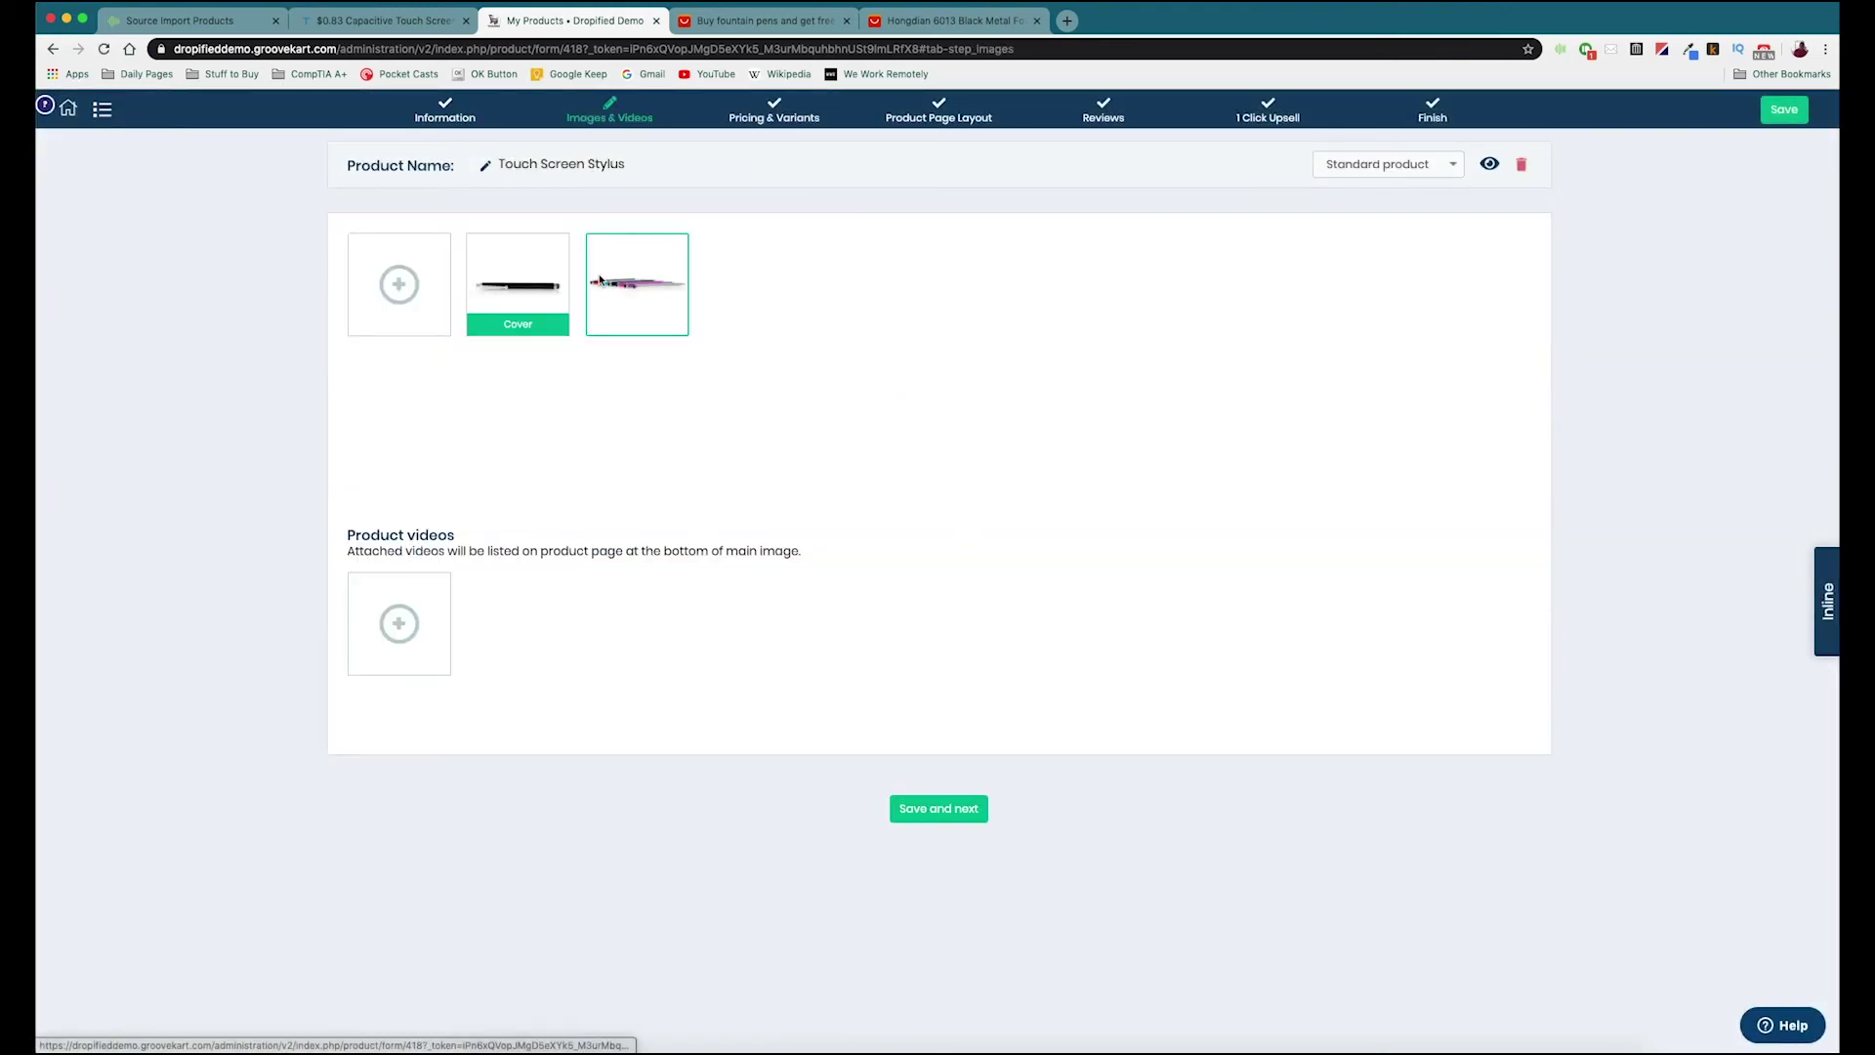
{"action": "left_click", "coordinate": [777, 117]}
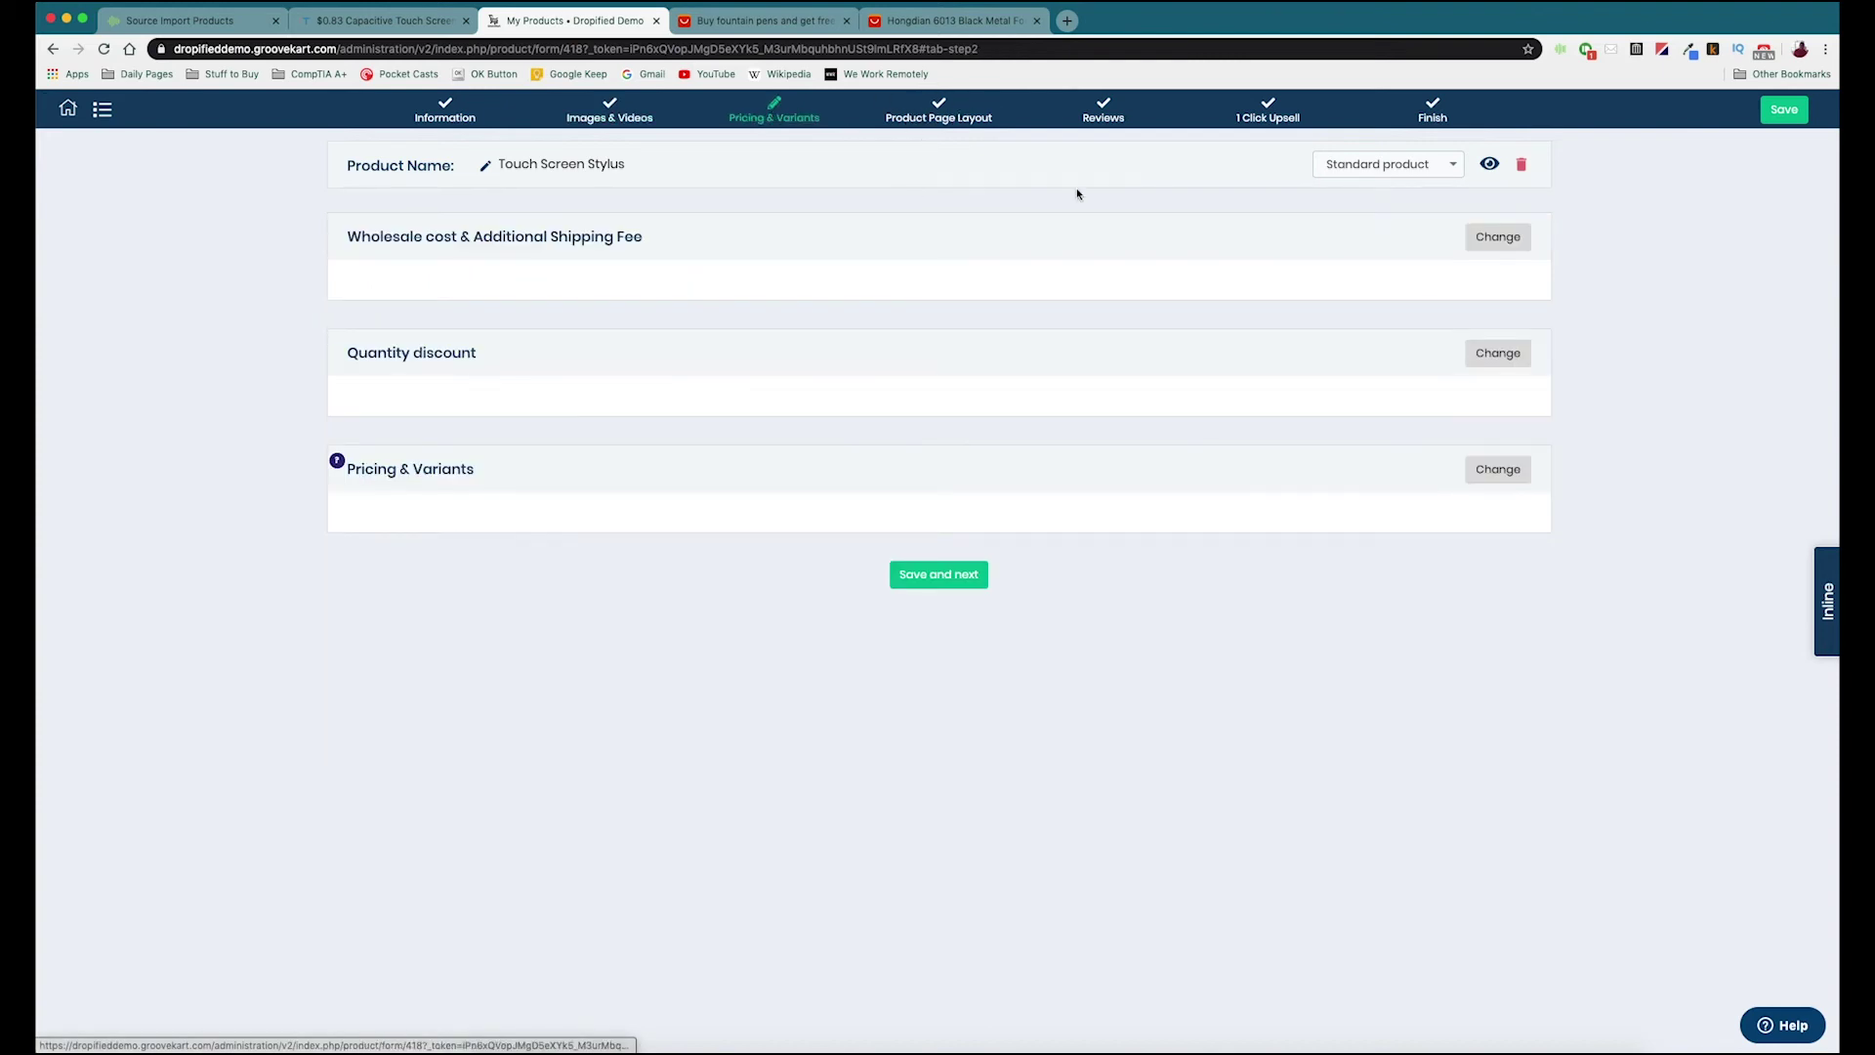
{"action": "left_click", "coordinate": [1783, 112]}
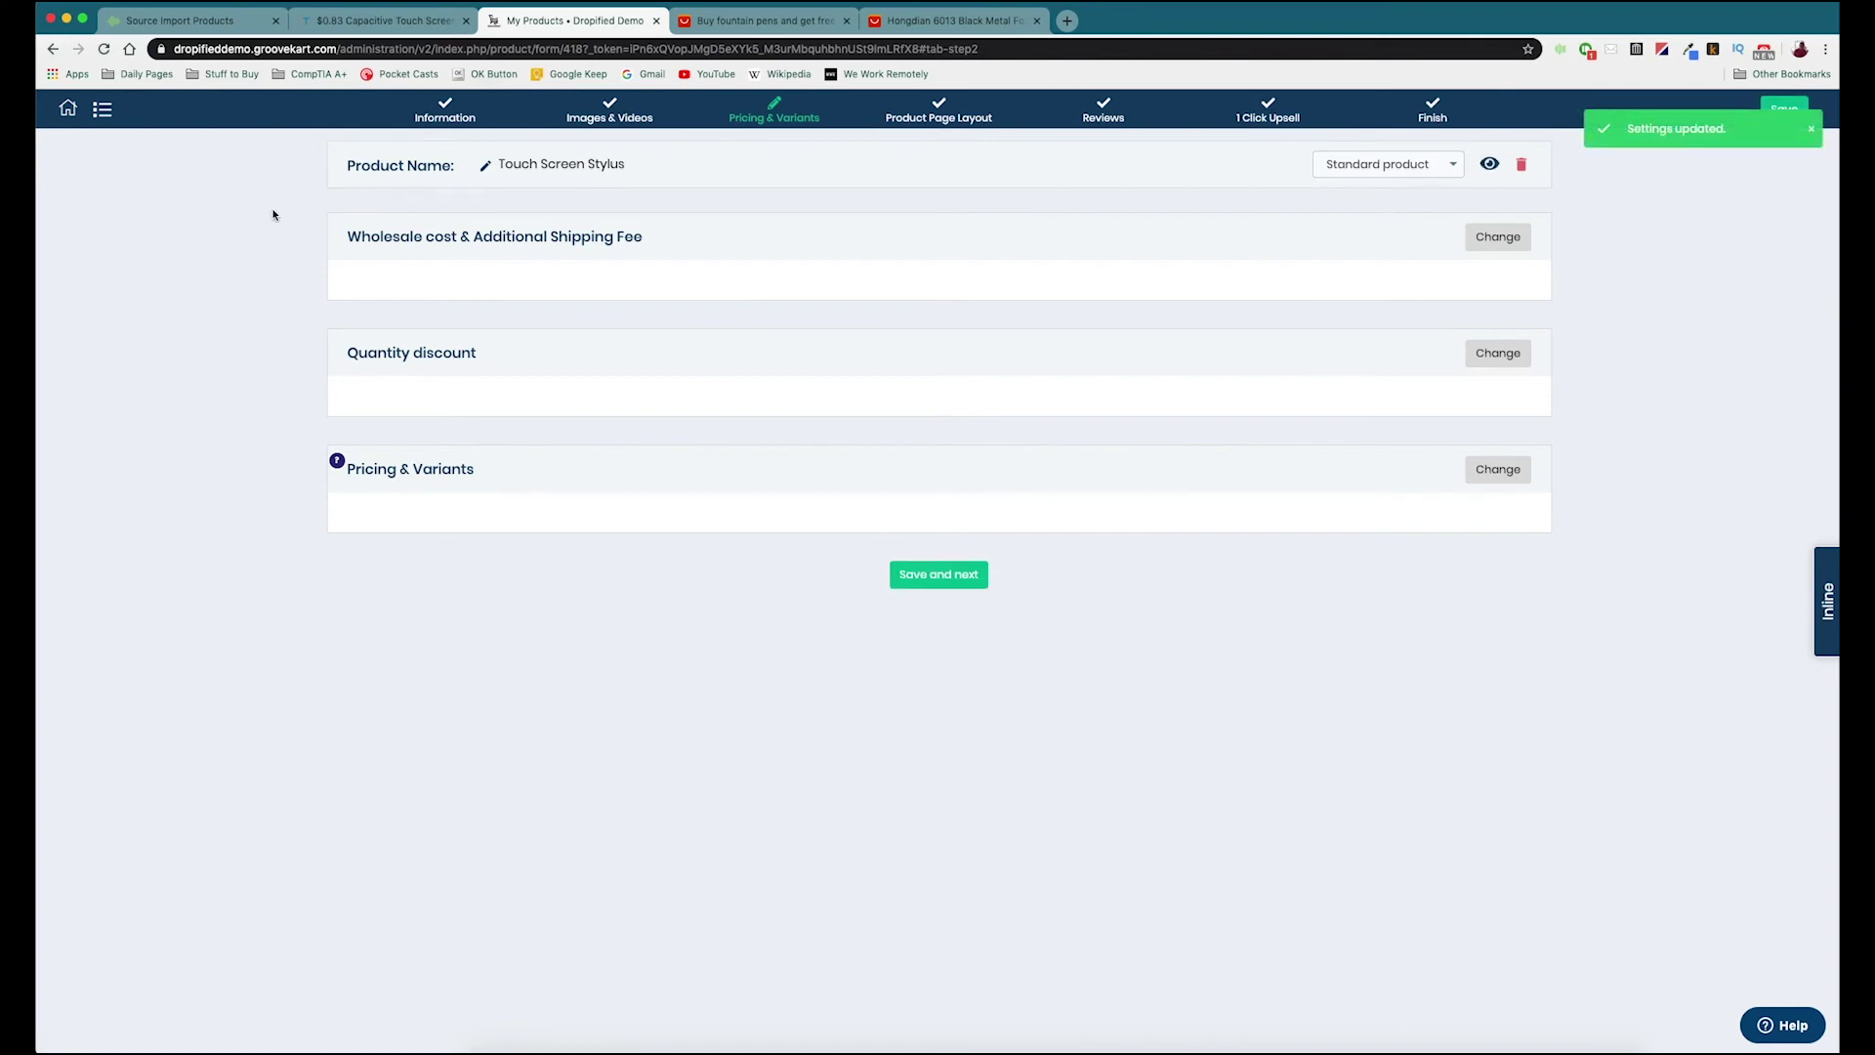
Step: Return to the Dropified dashboard, view the Dropshipping 101 courses in Dropified Academy, and go back to the dashboard
{"action": "left_click", "coordinate": [186, 20]}
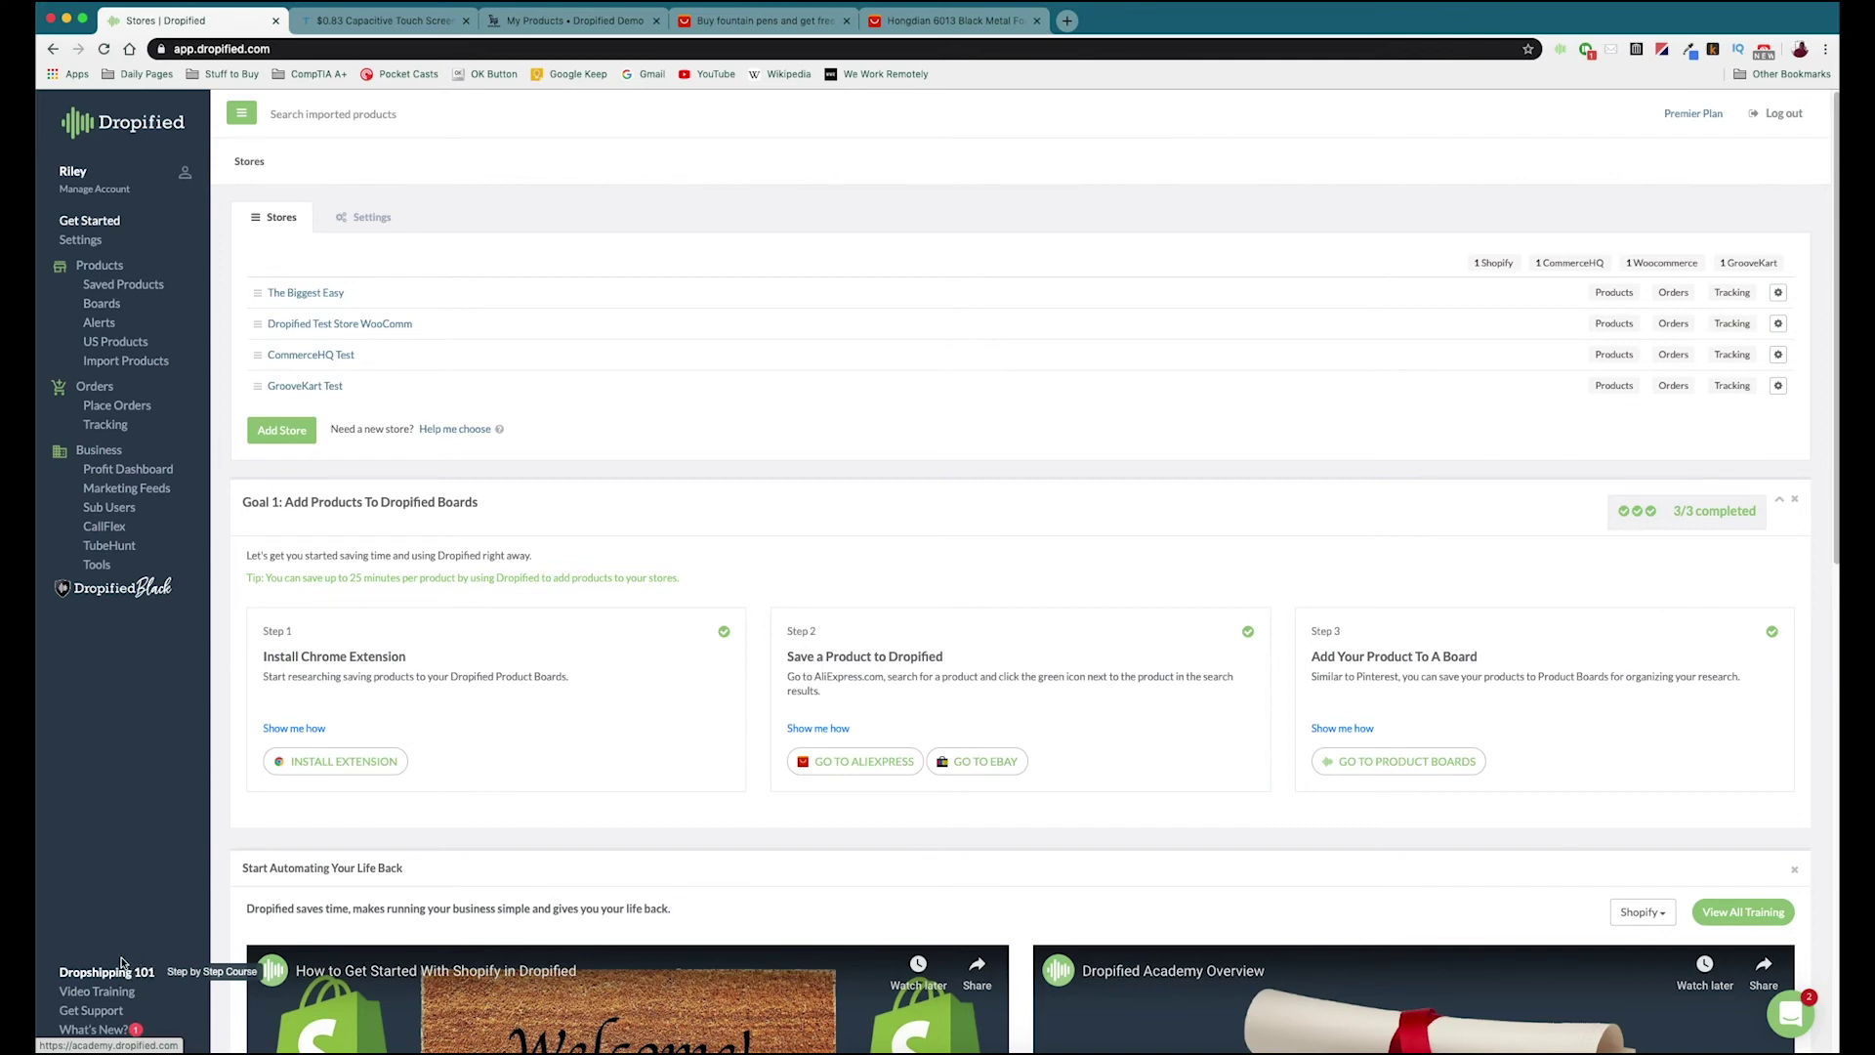
{"action": "left_click", "coordinate": [84, 975]}
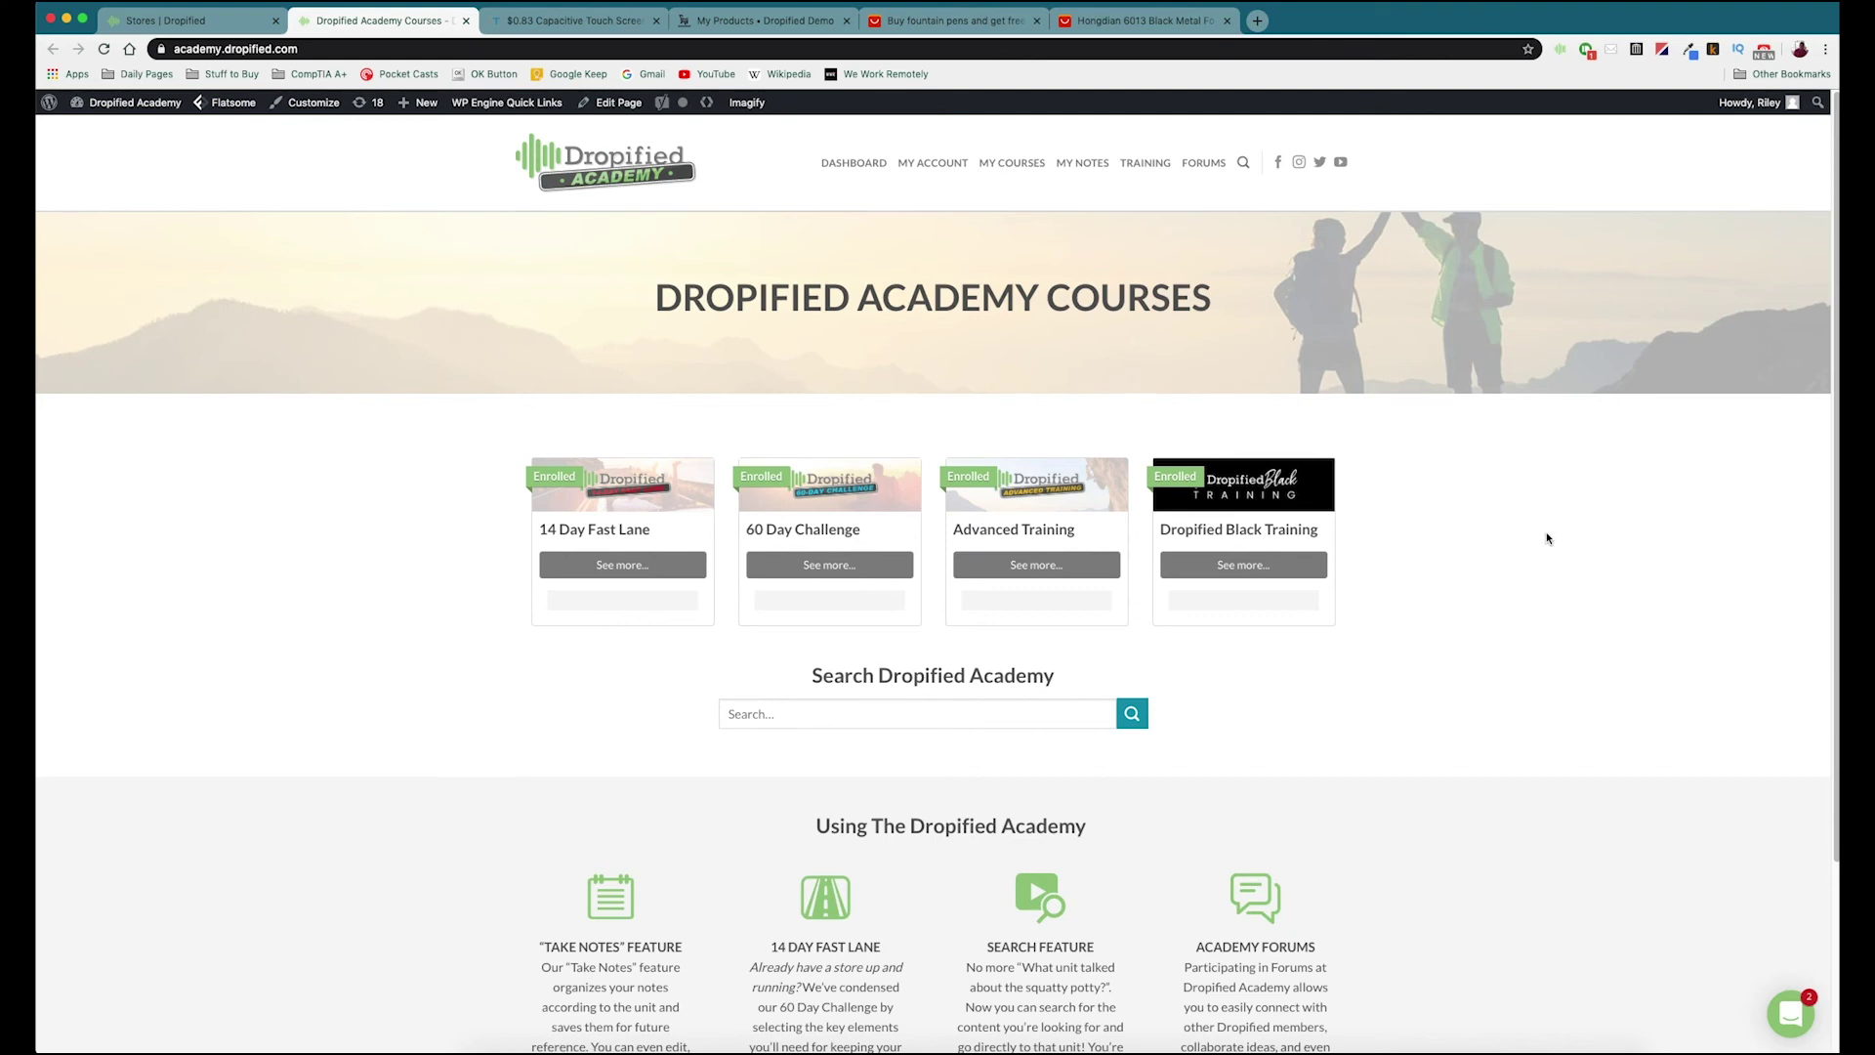
{"action": "key", "text": "ctrl+shift+Tab"}
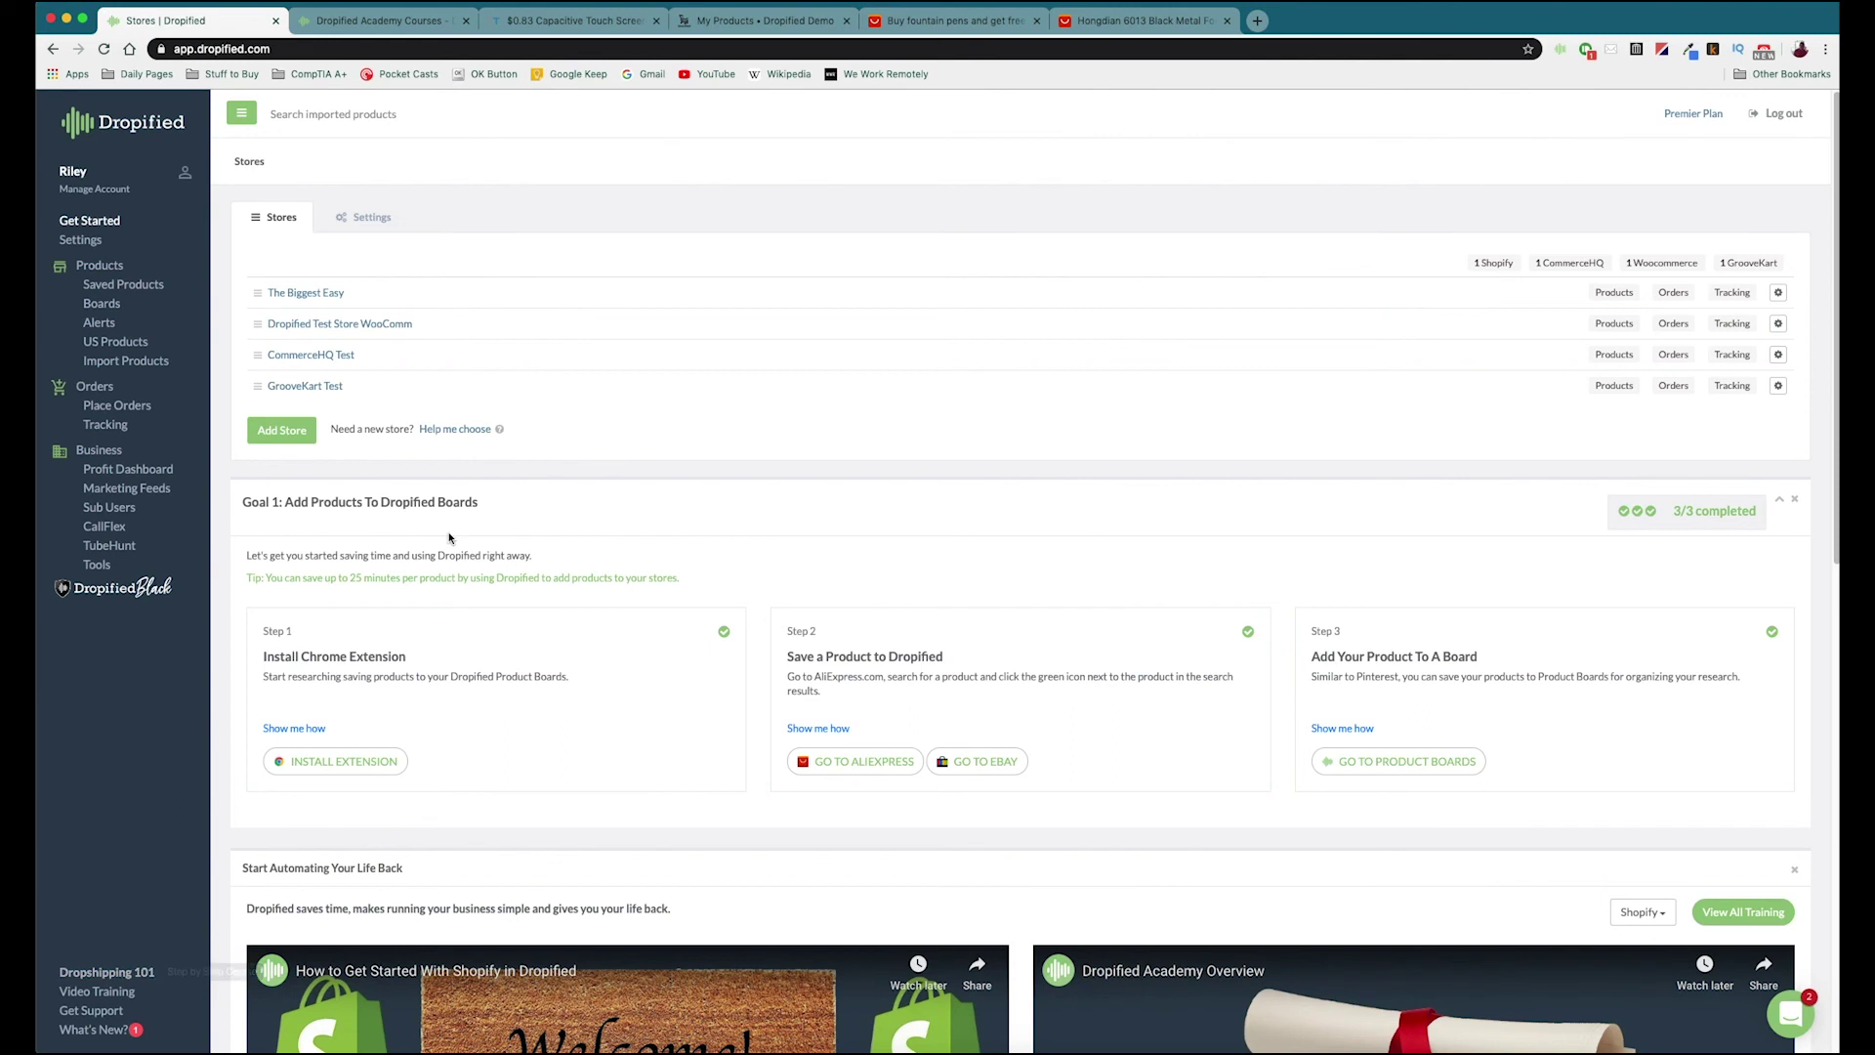
Step: Open Dropified's video training and look at the Store Setup & Management tutorial on adding existing CommerceHQ products
{"action": "left_click", "coordinate": [96, 992]}
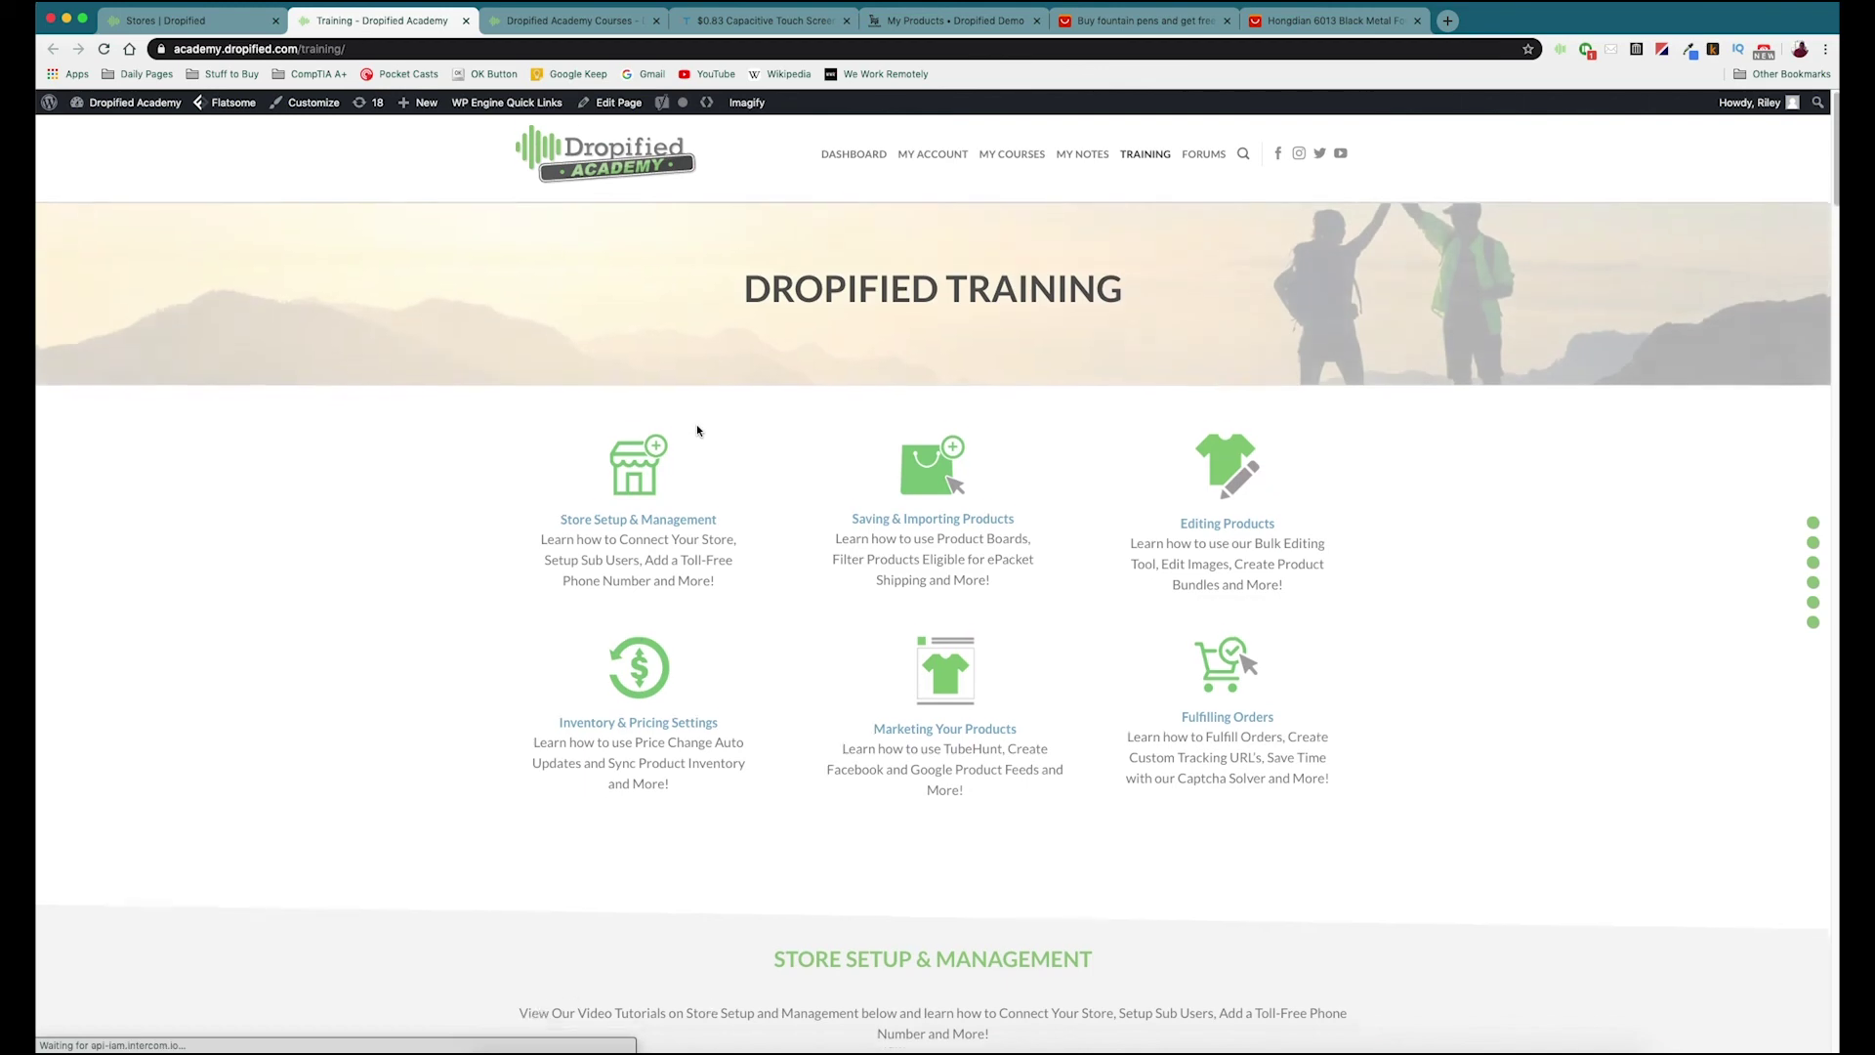
{"action": "scroll", "coordinate": [697, 430], "scroll_direction": "down", "scroll_amount": 3}
{"action": "scroll", "coordinate": [697, 430], "scroll_direction": "down", "scroll_amount": 4}
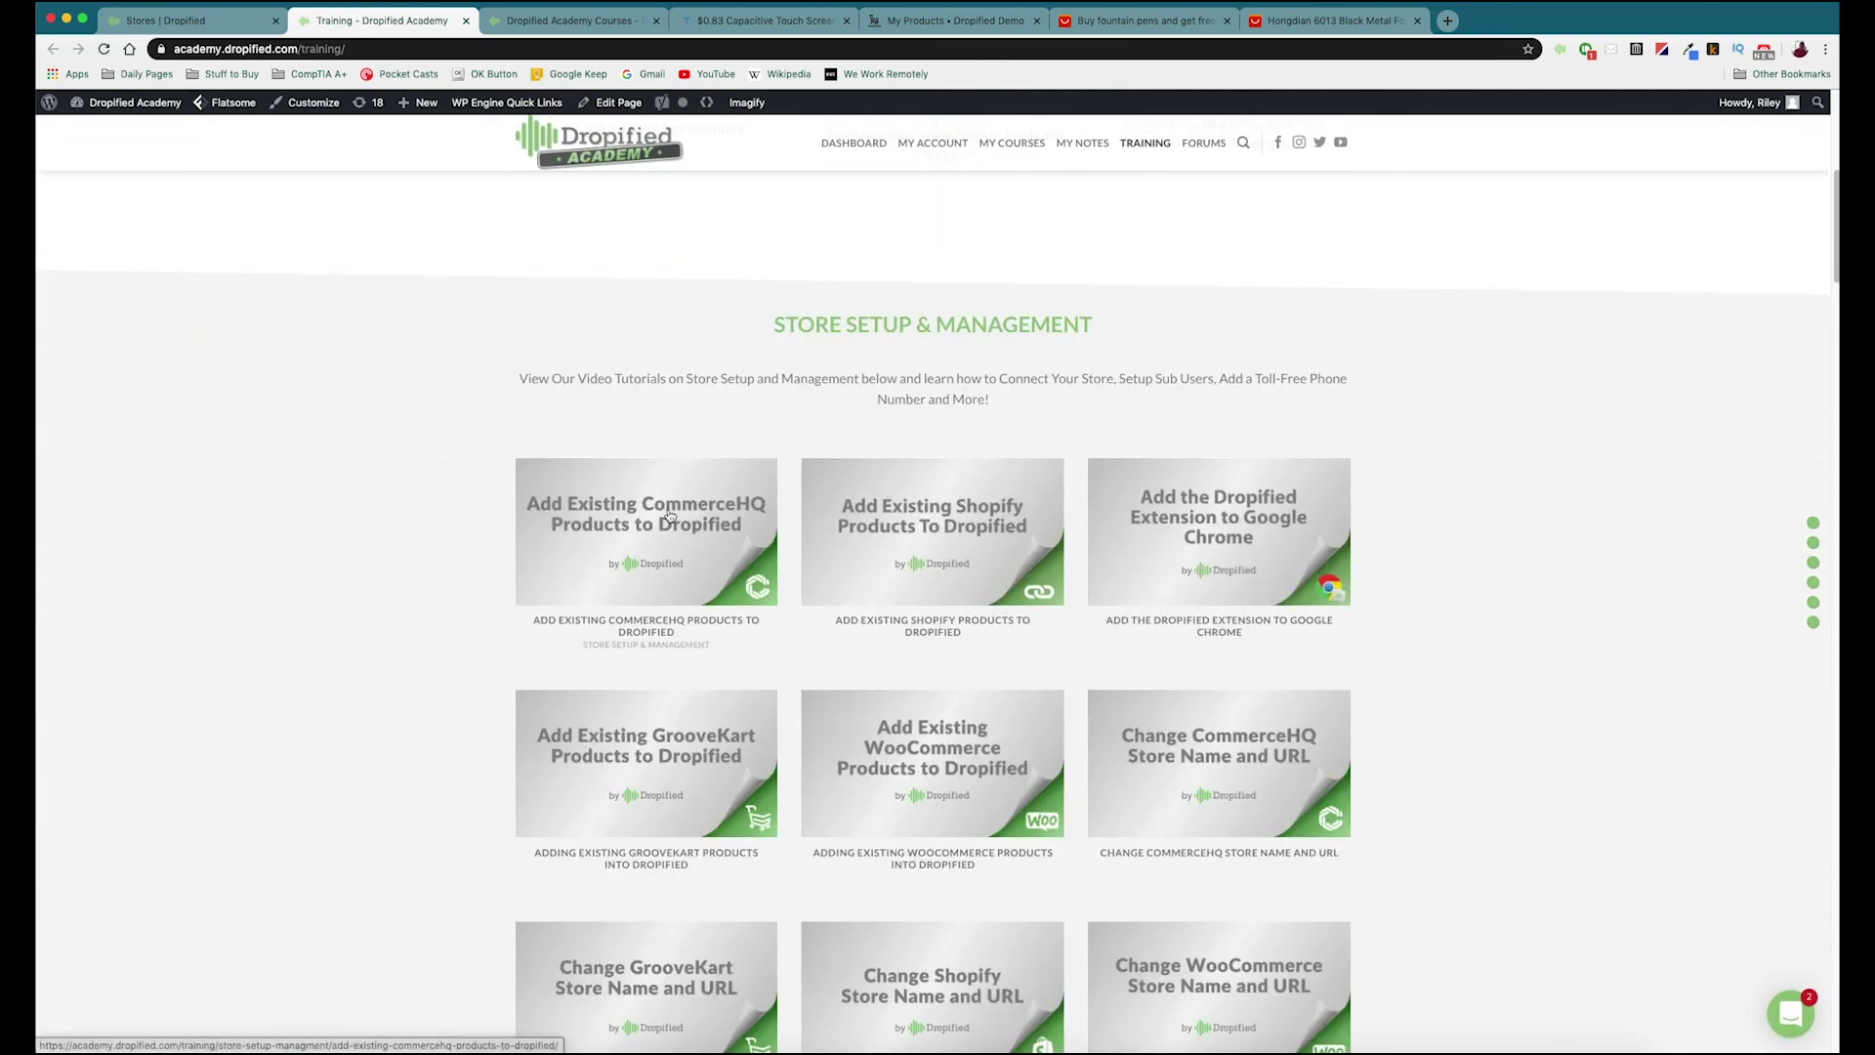
{"action": "left_click", "coordinate": [679, 532]}
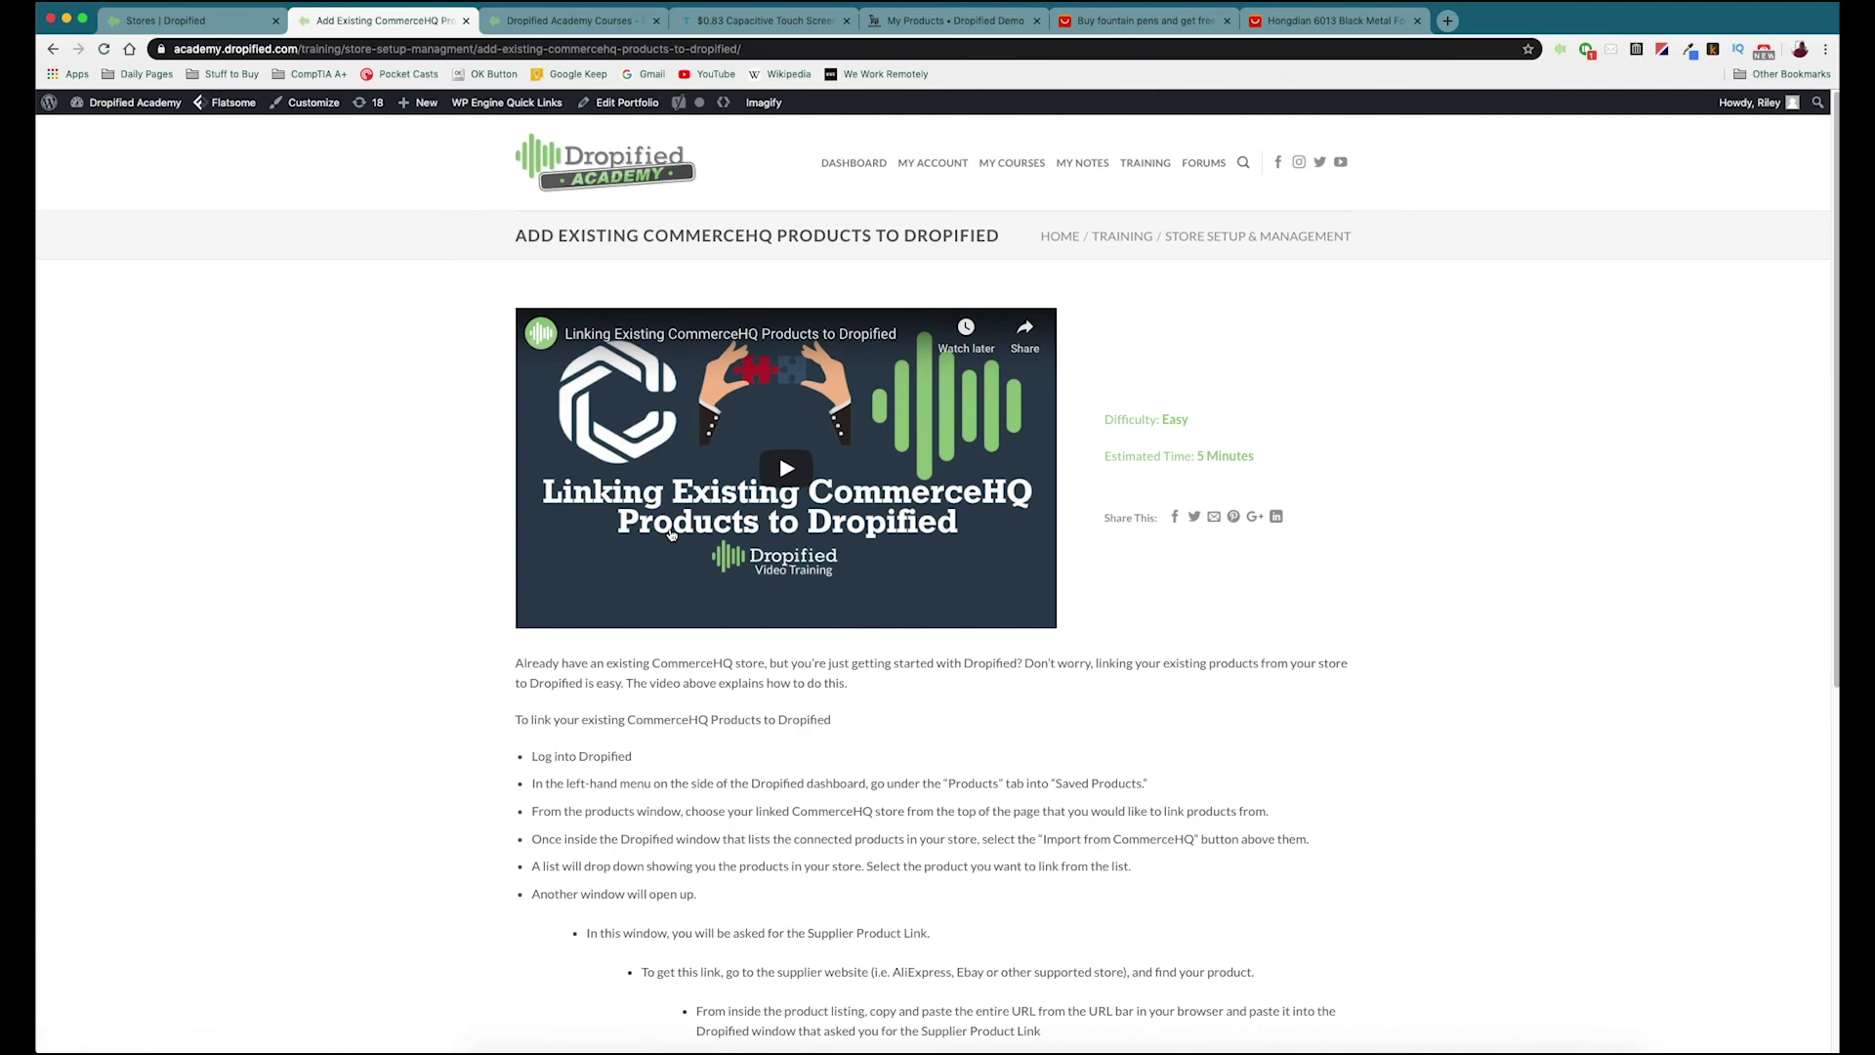
{"action": "key", "text": "super+bracketleft"}
Step: Open the Connect Your GrooveKart Store tutorial, read through its written instructions, and return to the training overview
{"action": "scroll", "coordinate": [807, 596], "scroll_direction": "down", "scroll_amount": 3}
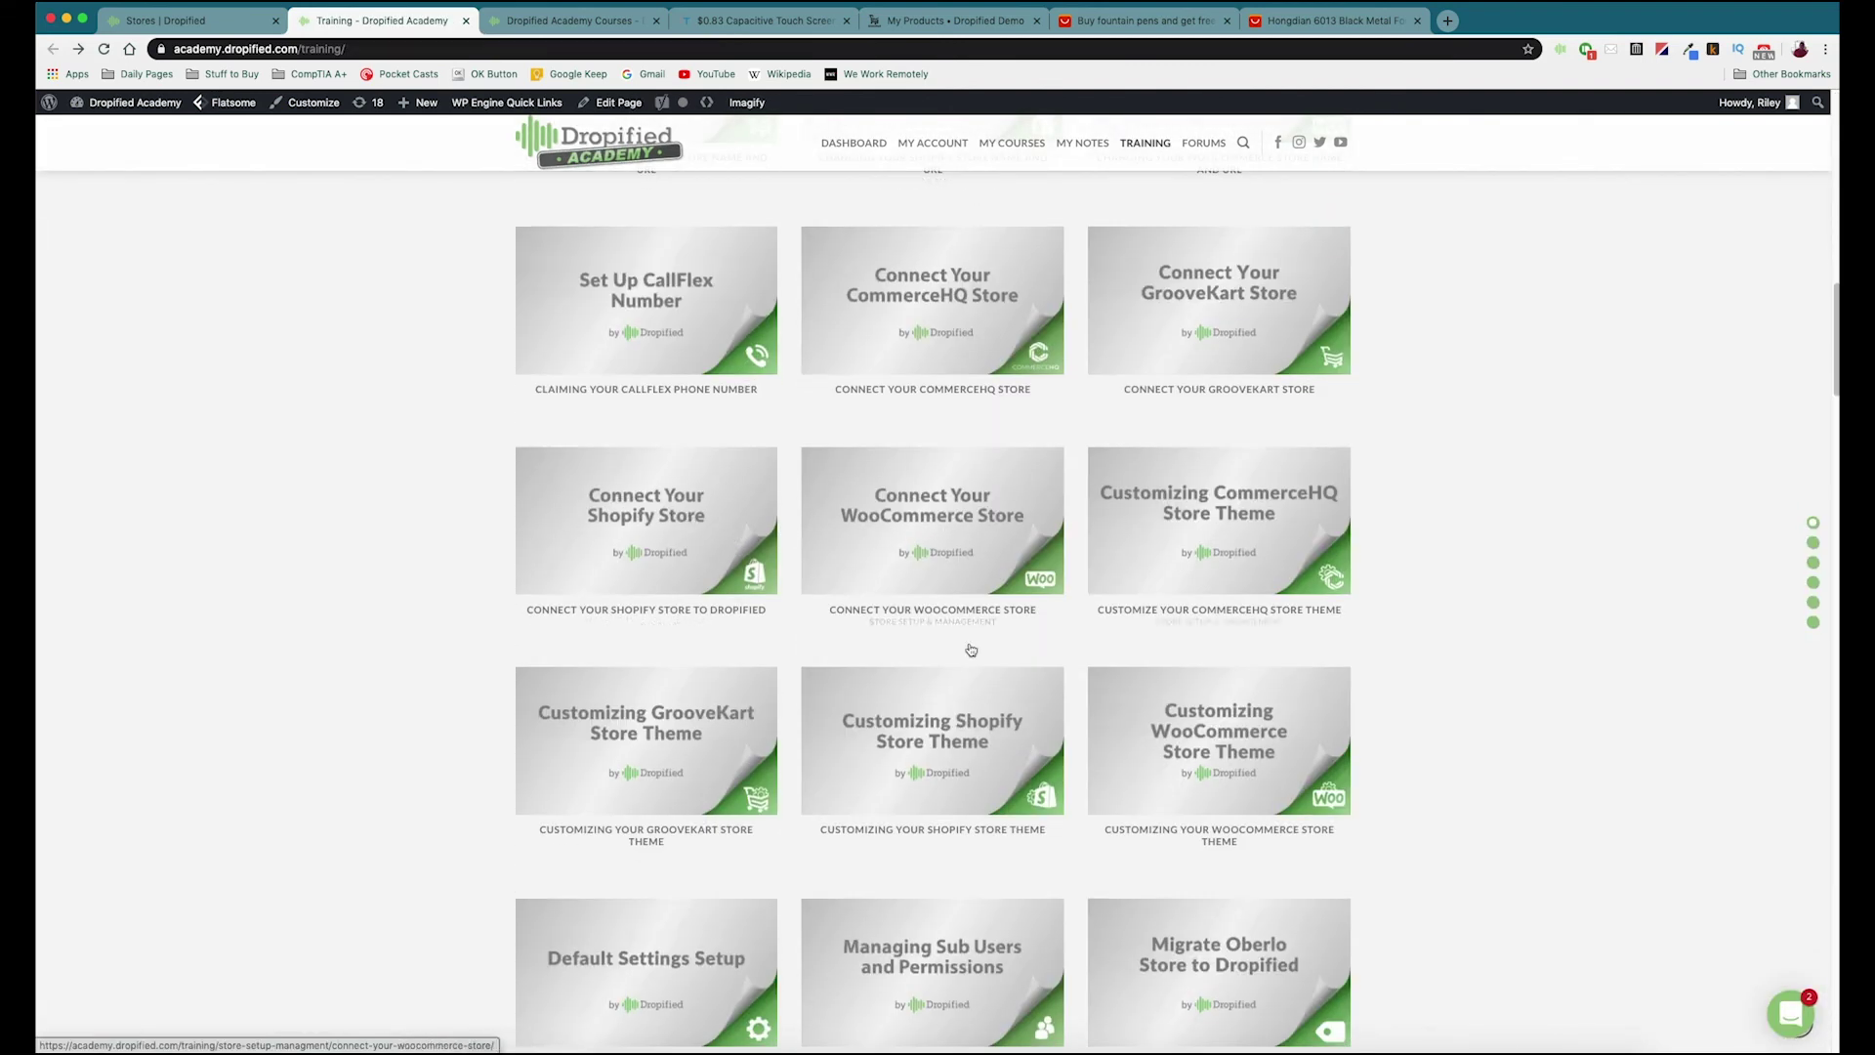
{"action": "left_click", "coordinate": [1200, 316]}
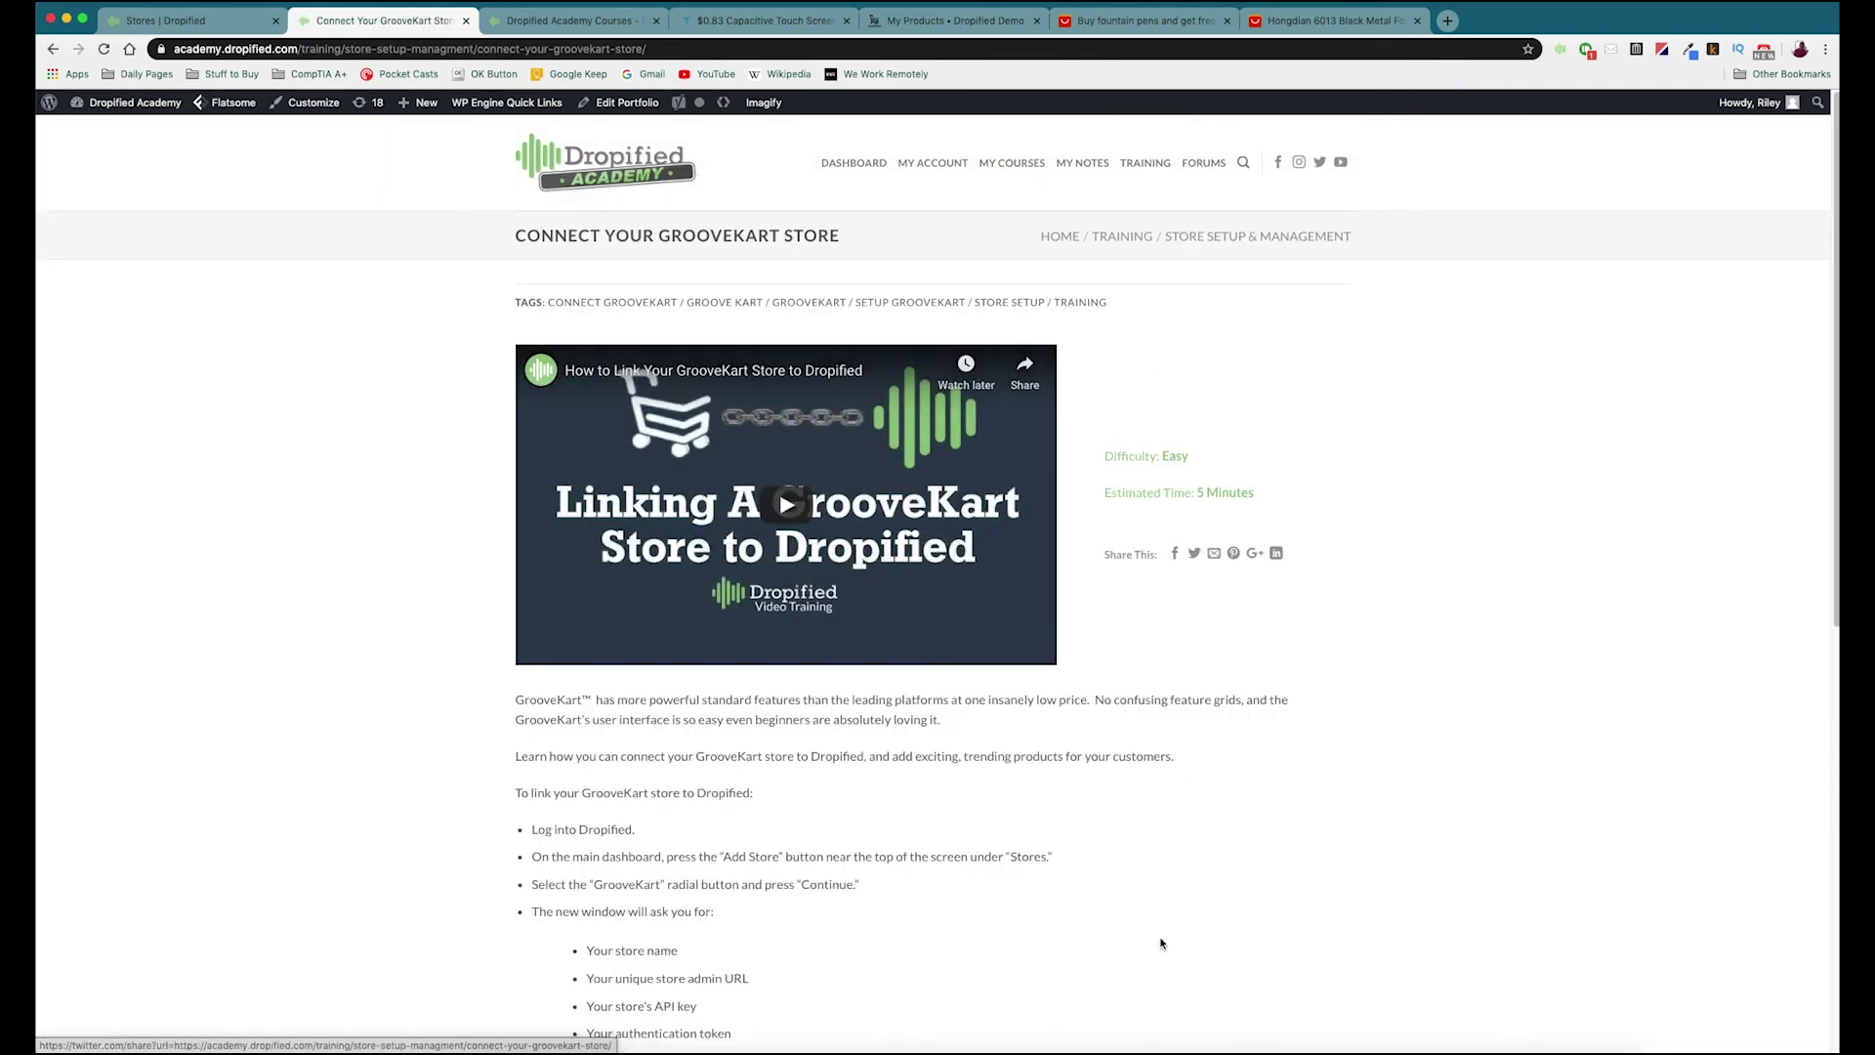
{"action": "scroll", "coordinate": [852, 767], "scroll_direction": "down", "scroll_amount": 1}
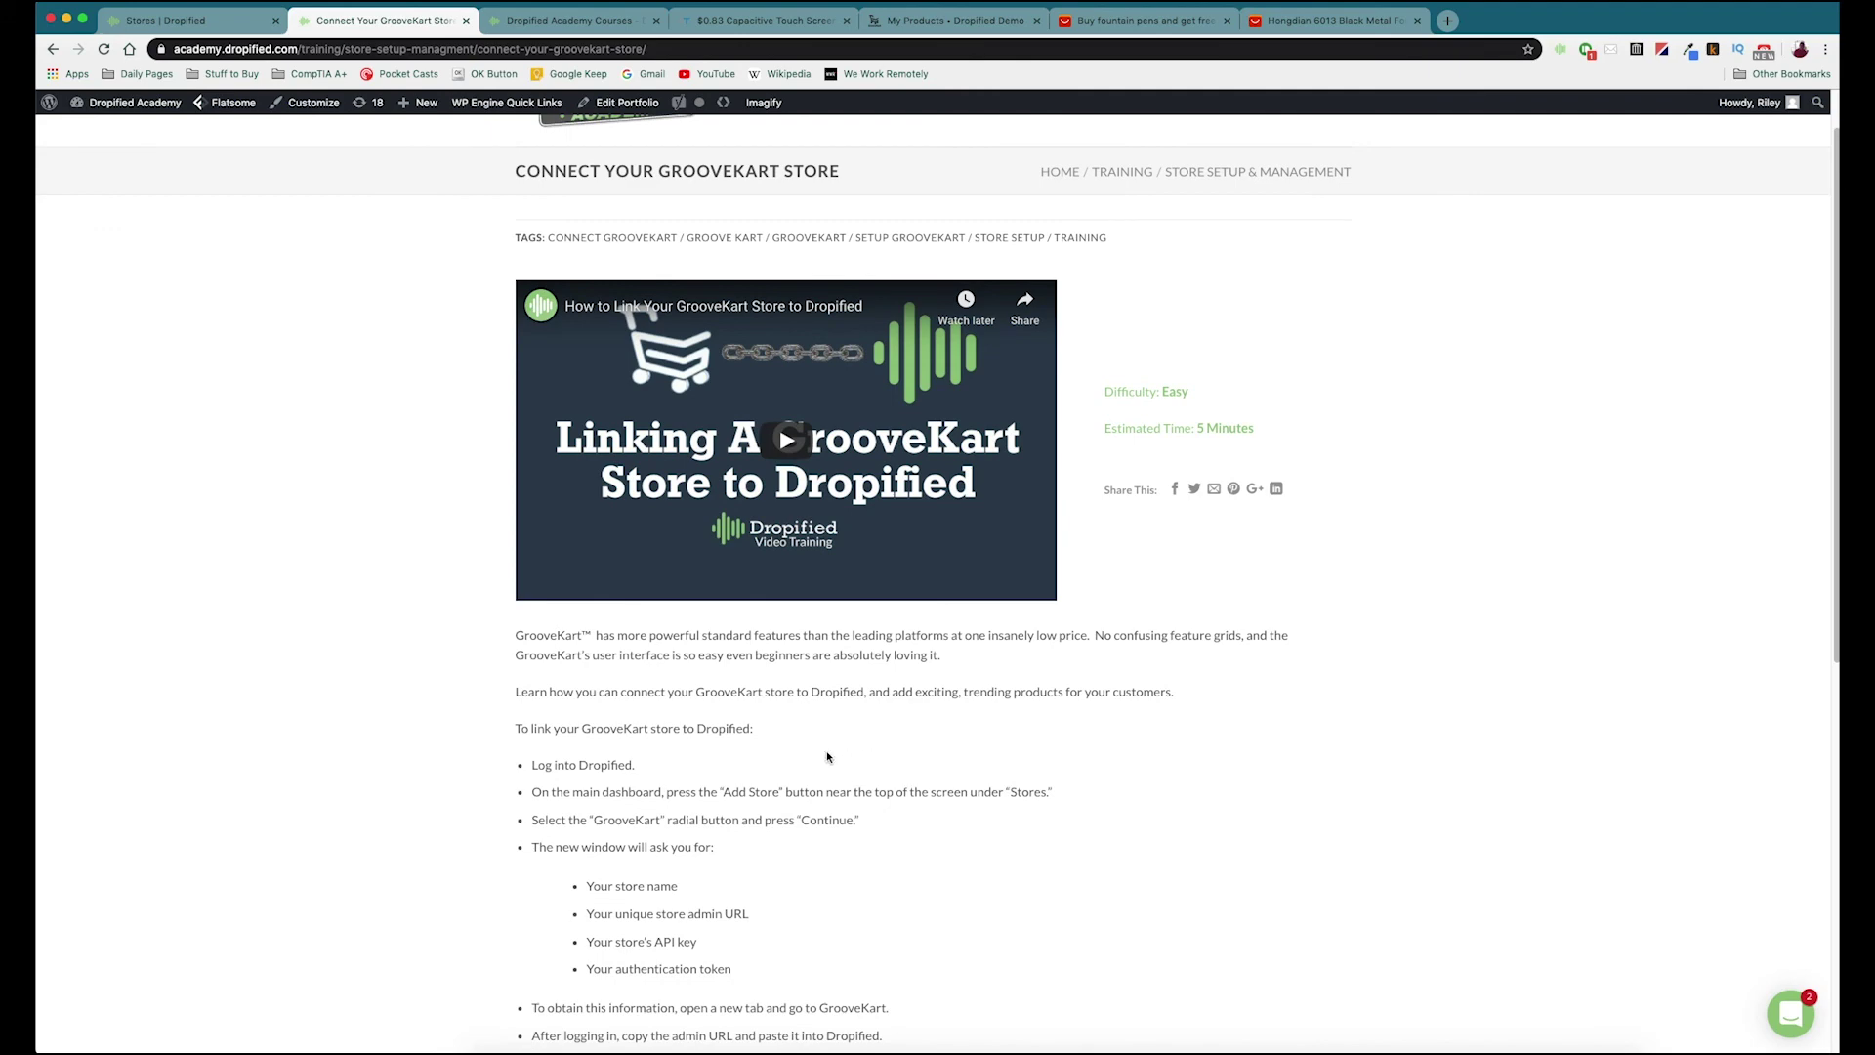
{"action": "scroll", "coordinate": [796, 757], "scroll_direction": "down", "scroll_amount": 3}
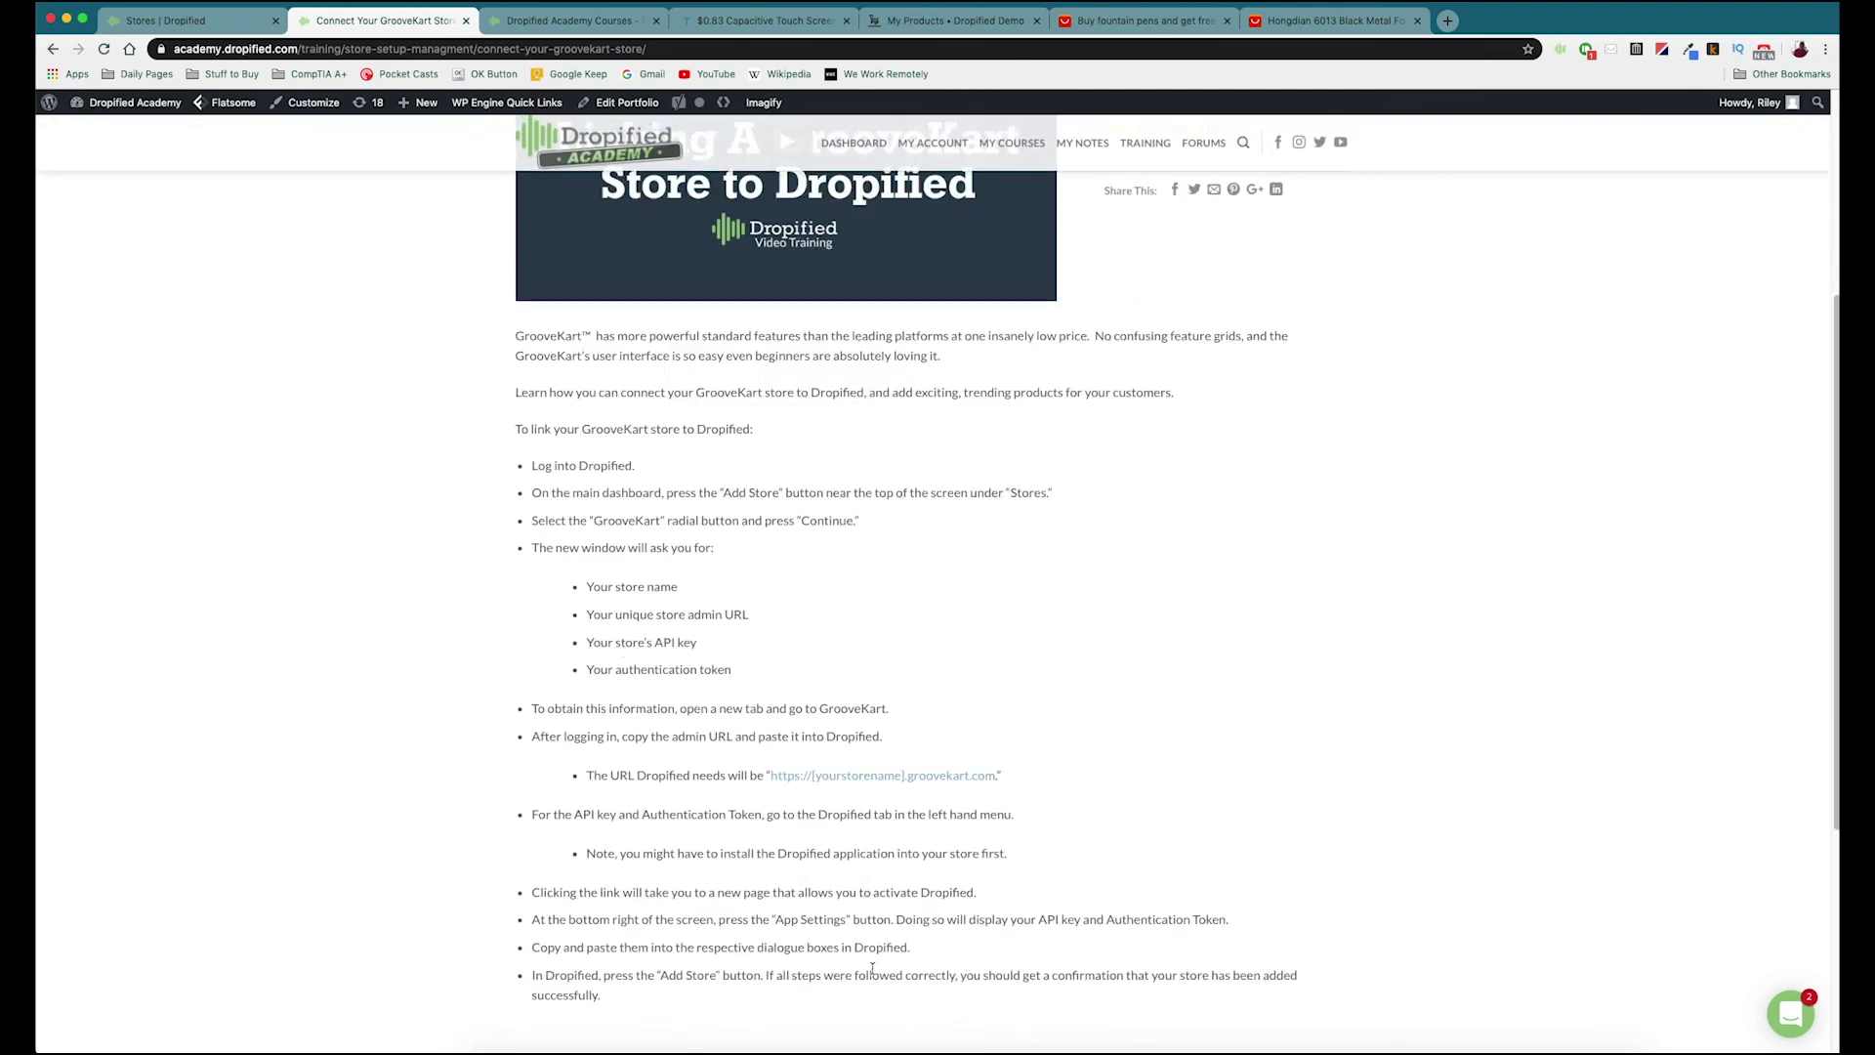
{"action": "scroll", "coordinate": [594, 837], "scroll_direction": "up", "scroll_amount": 5}
{"action": "key", "text": "super+Left"}
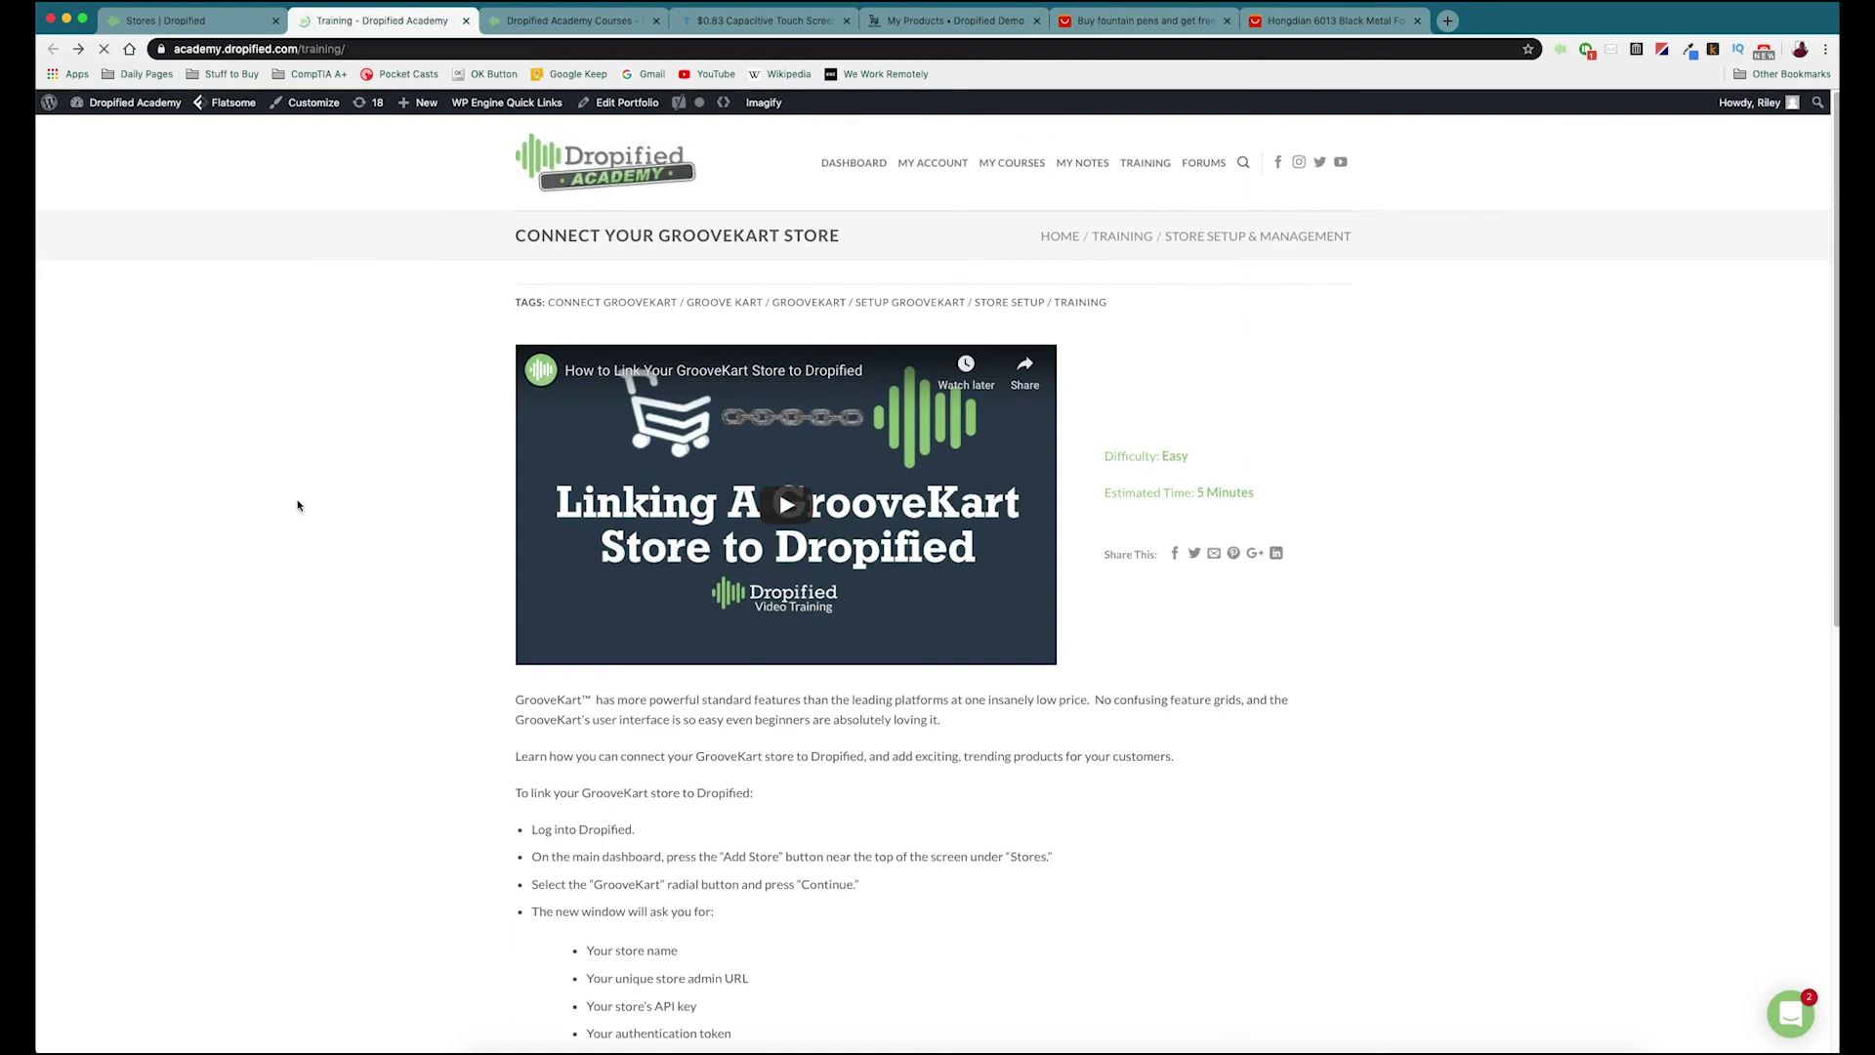
Step: Look through the remaining Store Setup & Management tutorials, and close the training page to return to the Dropified dashboard
{"action": "scroll", "coordinate": [657, 502], "scroll_direction": "down", "scroll_amount": 7}
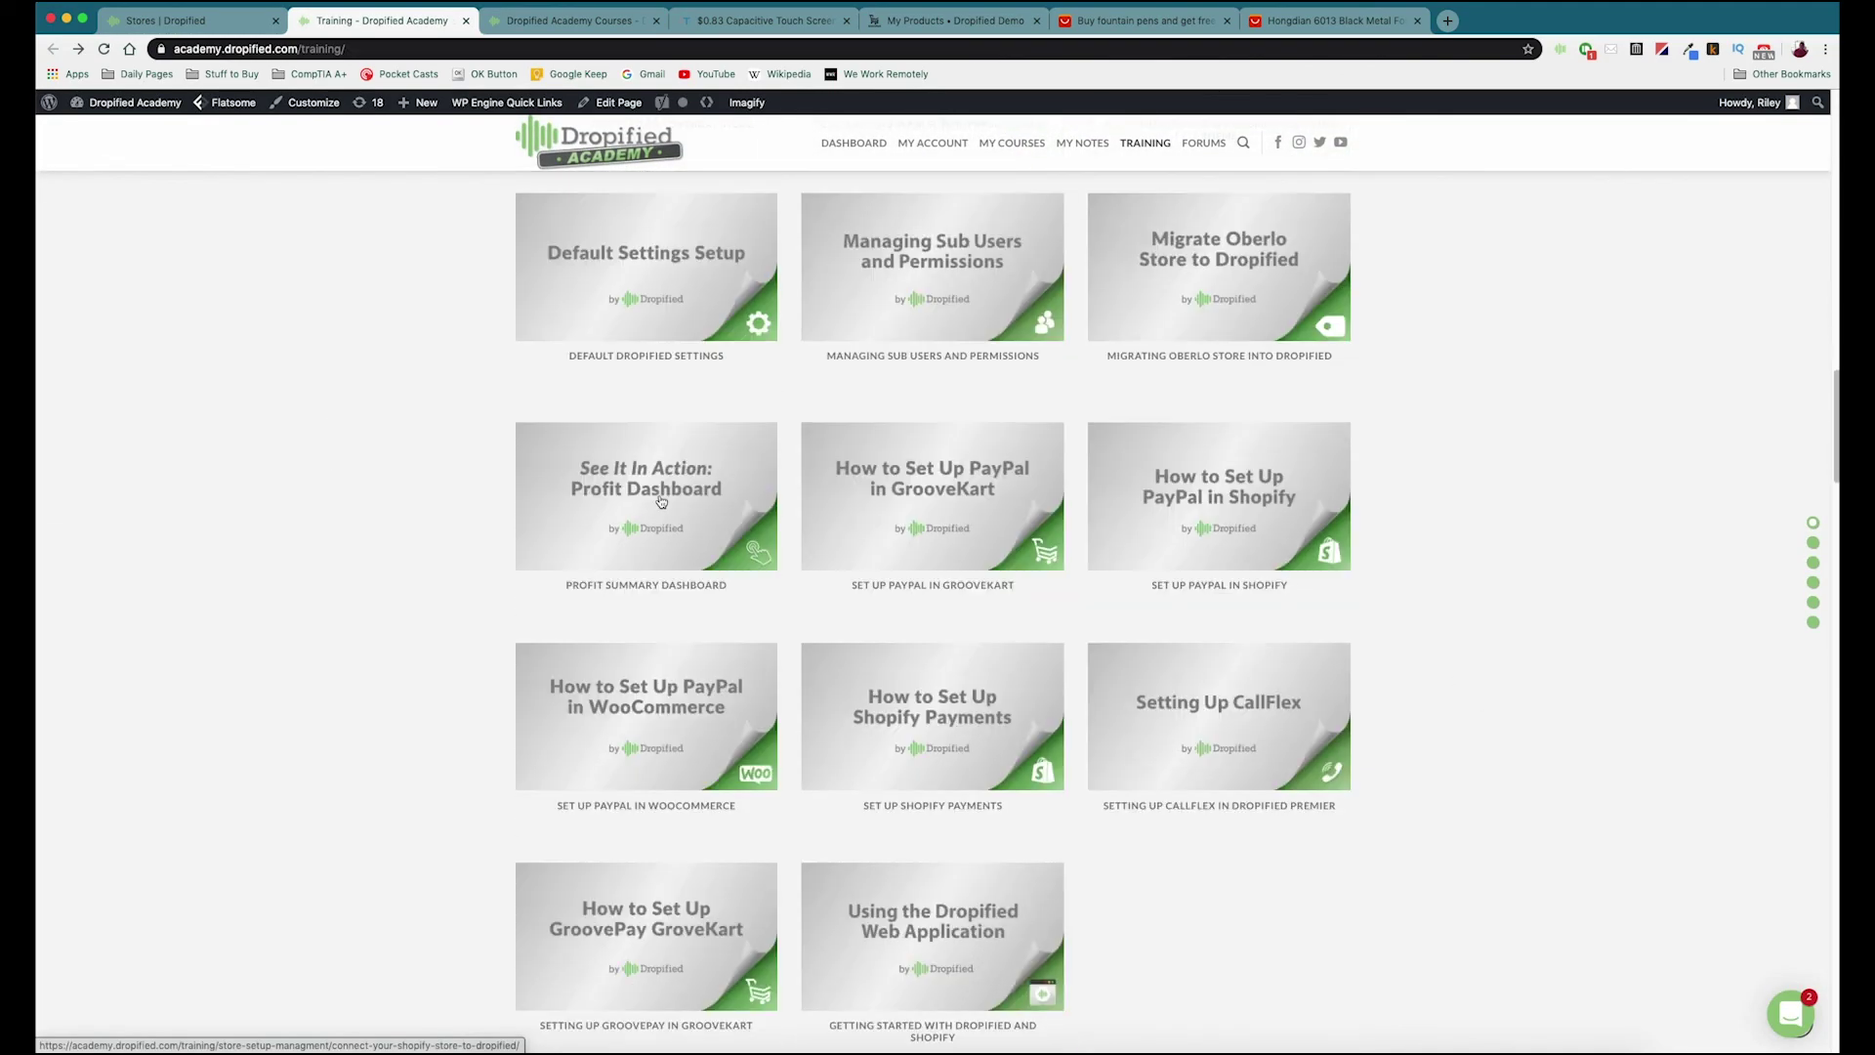
{"action": "scroll", "coordinate": [1345, 601], "scroll_direction": "up", "scroll_amount": 10}
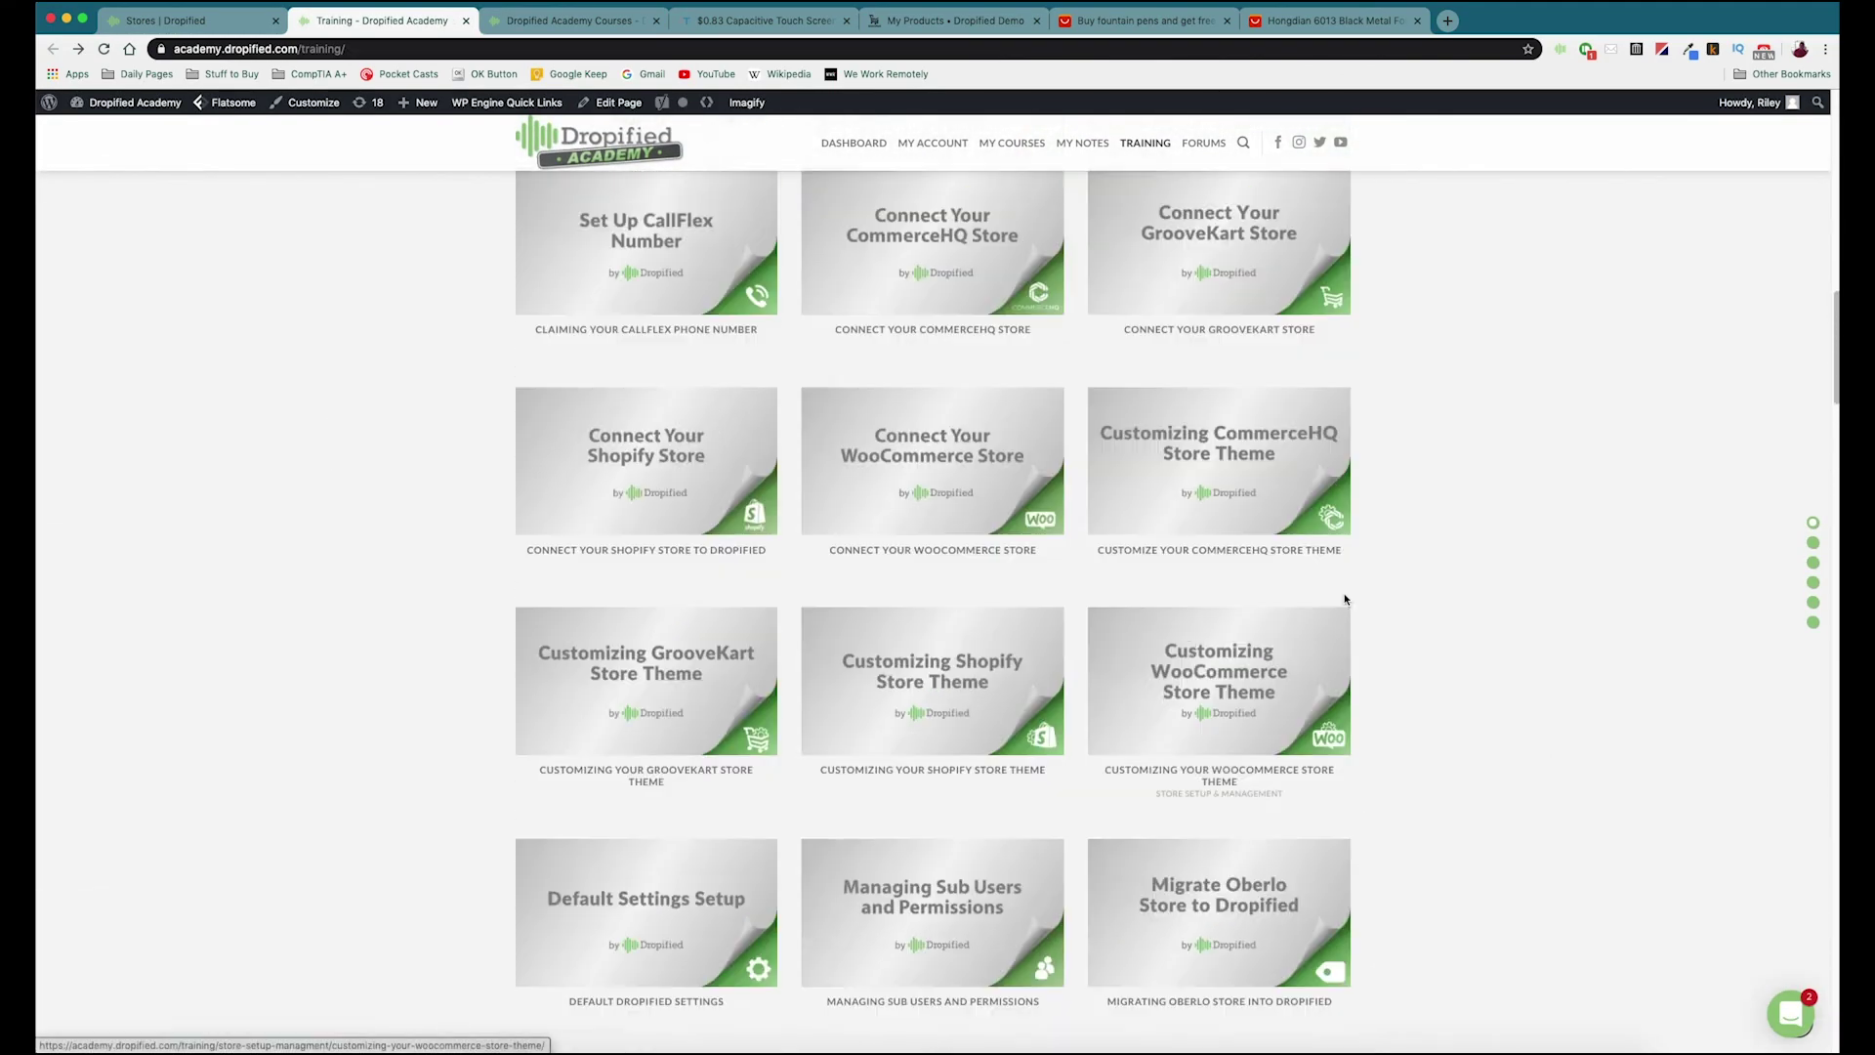
{"action": "scroll", "coordinate": [1346, 601], "scroll_direction": "up", "scroll_amount": 12}
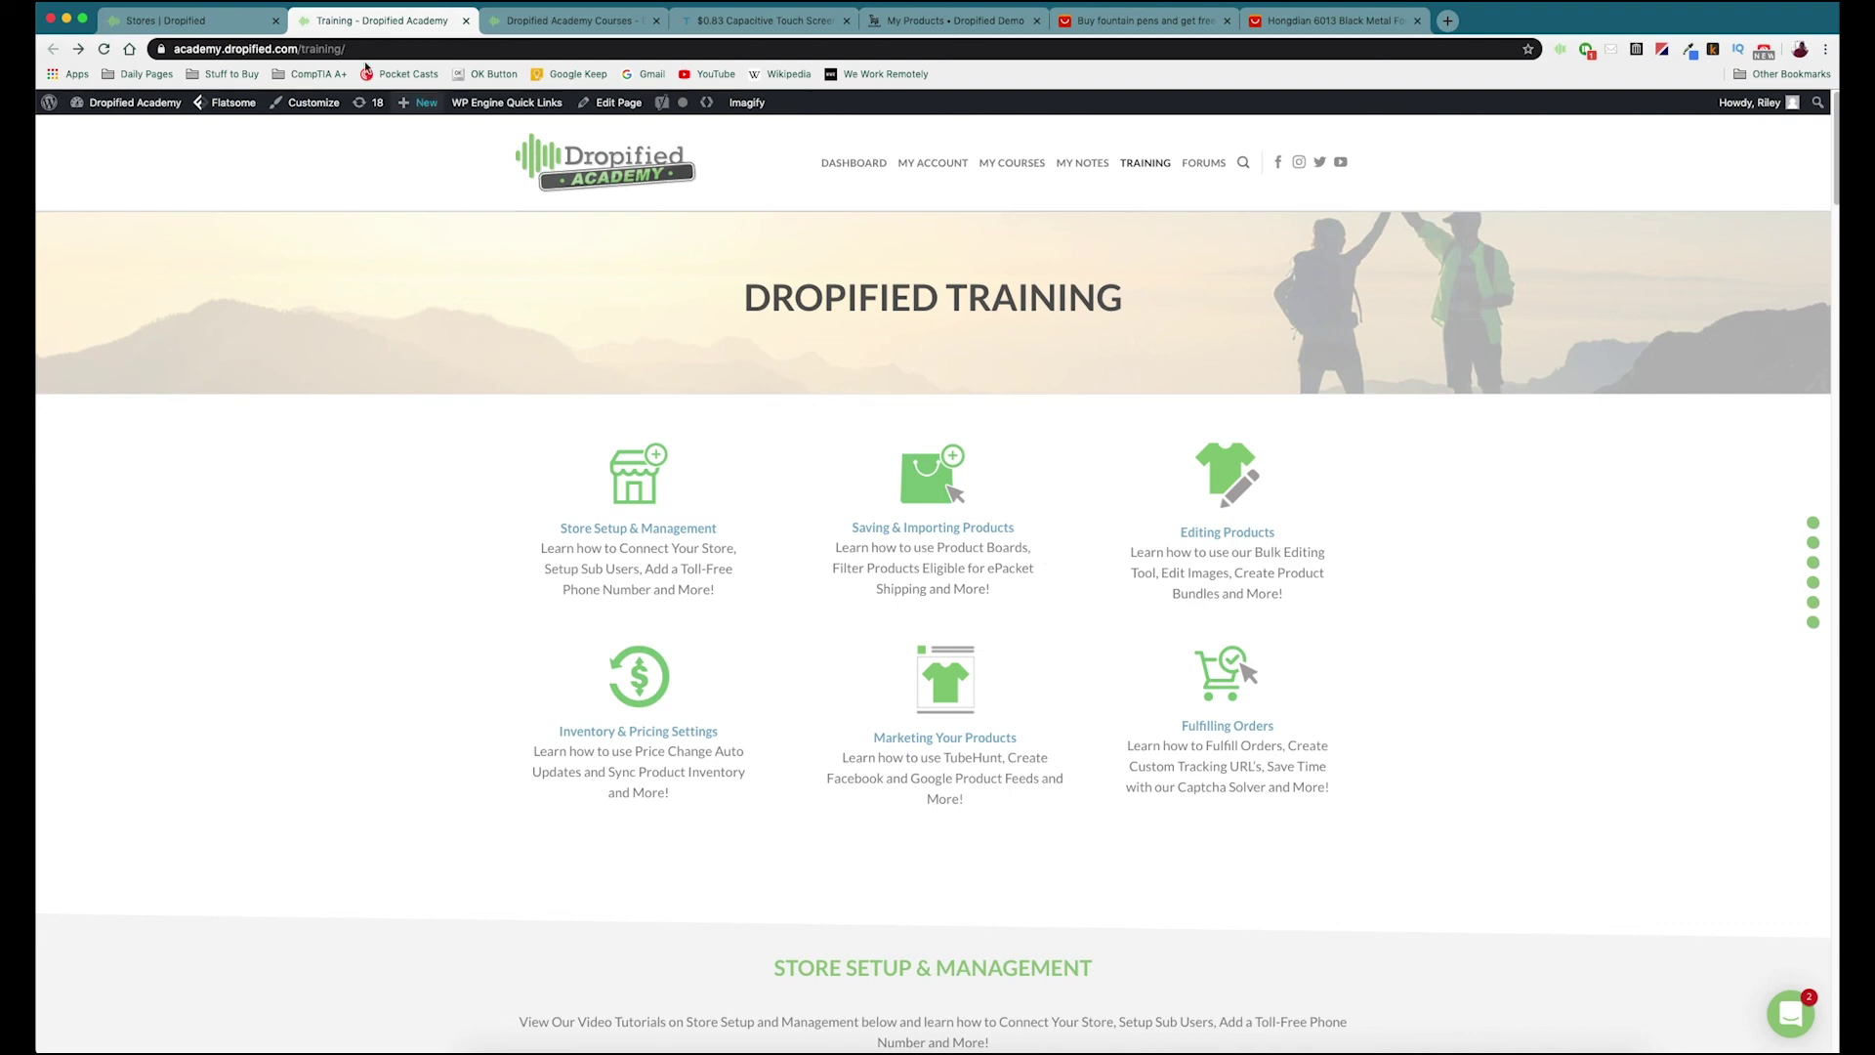
{"action": "left_click", "coordinate": [468, 21]}
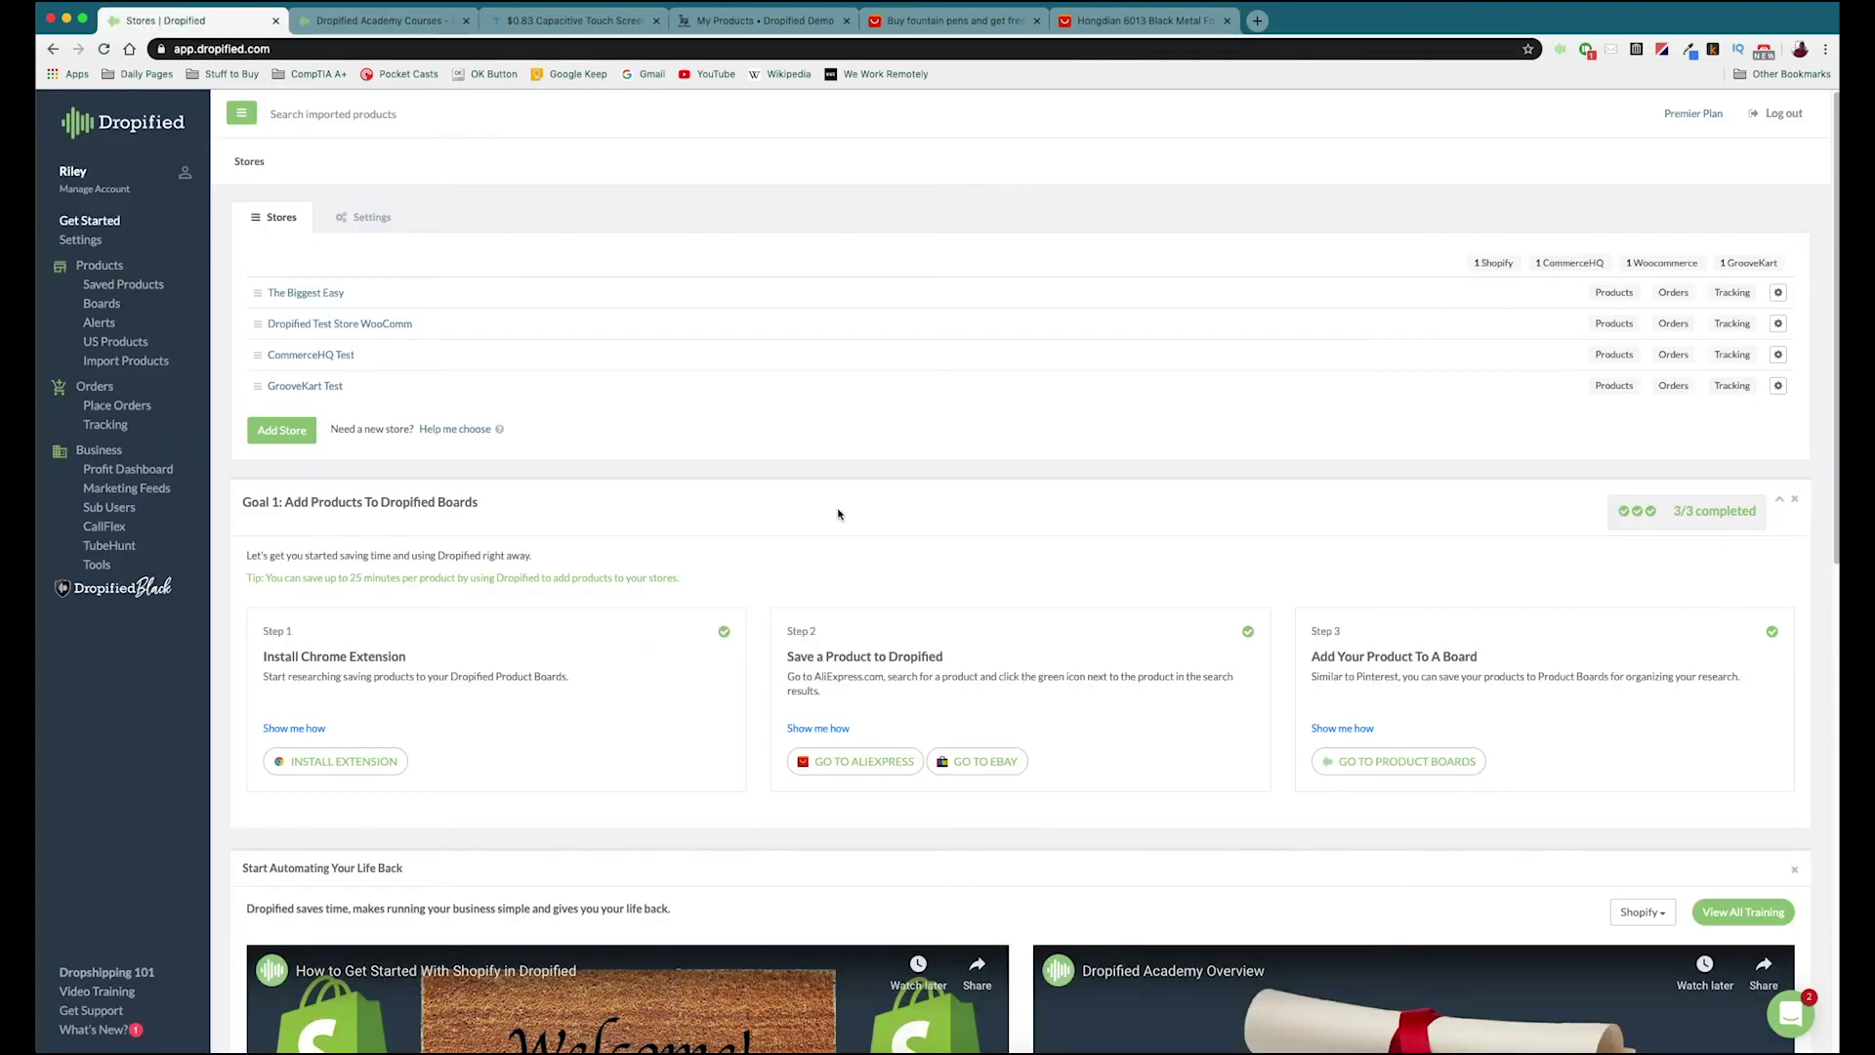